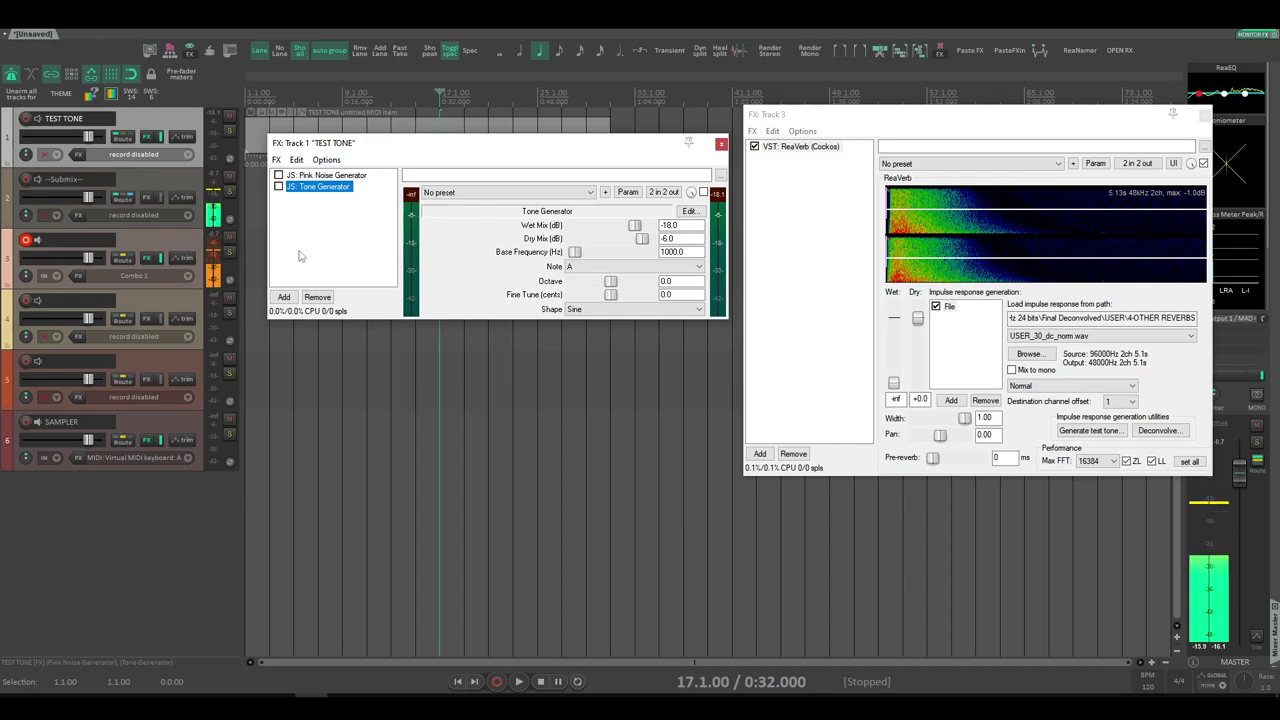
# Step: Close the TEST TONE track's effects window and reposition the Track 3 ReaVerb window
pyautogui.click(721, 143)
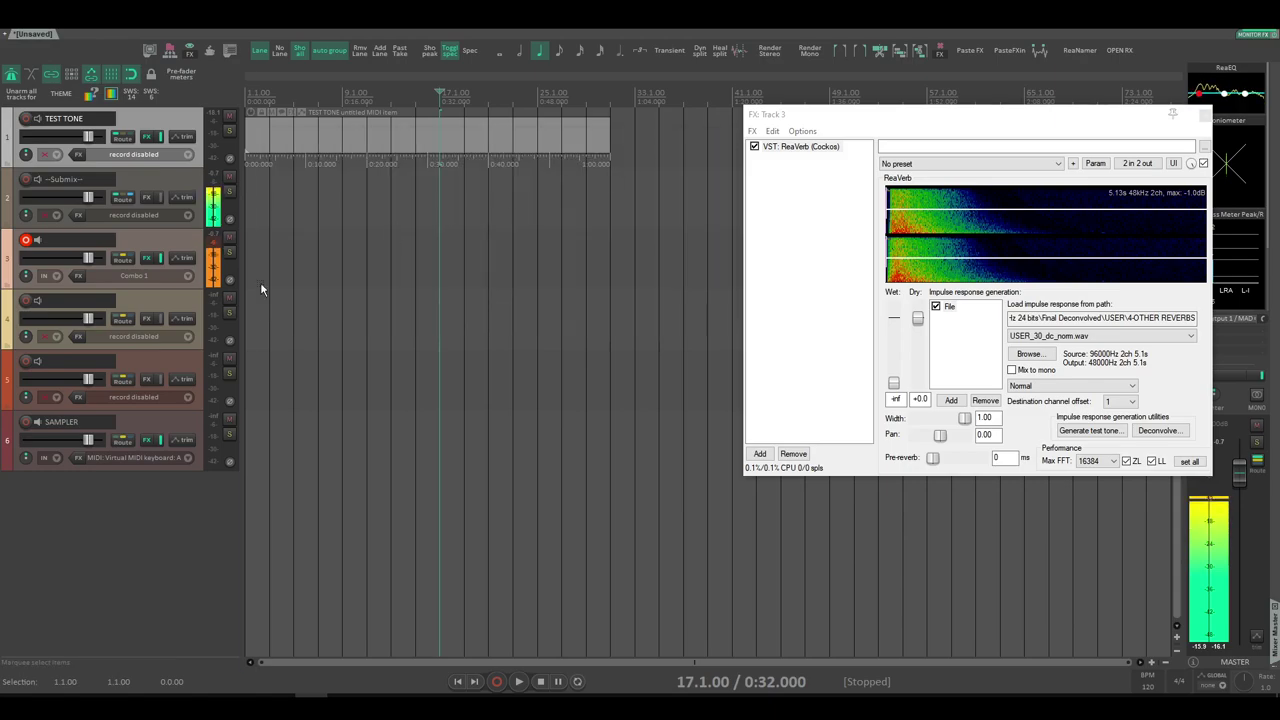
pyautogui.moveTo(855, 114); pyautogui.dragTo(690, 139)
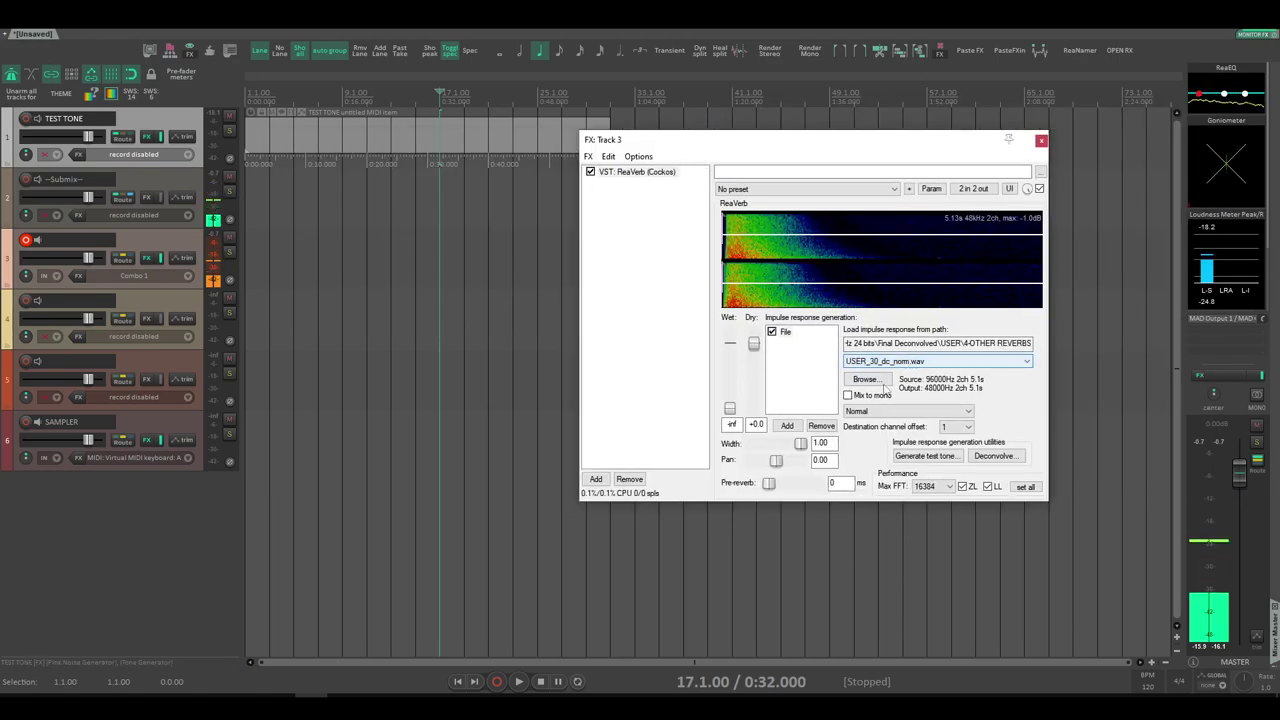
pyautogui.moveTo(743, 143); pyautogui.dragTo(774, 142)
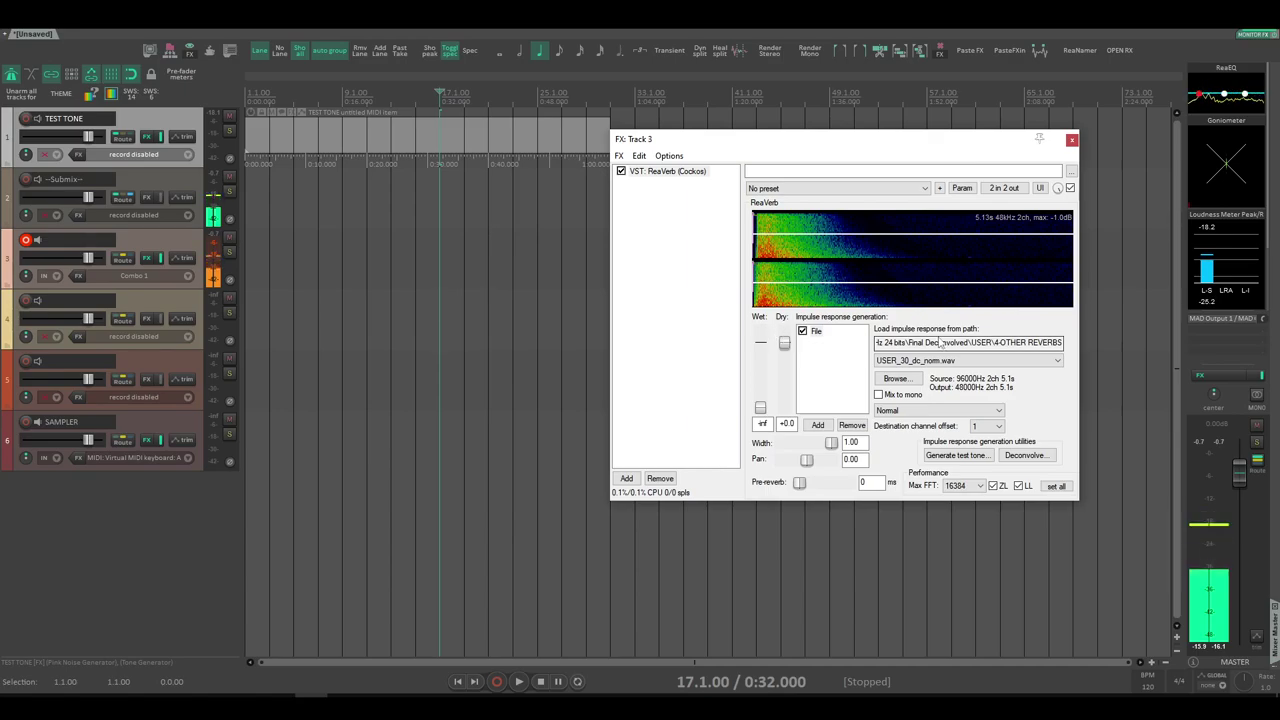
# Step: Remove the existing File entry from ReaVerb's impulse response generation and add a new File entry
pyautogui.click(818, 425)
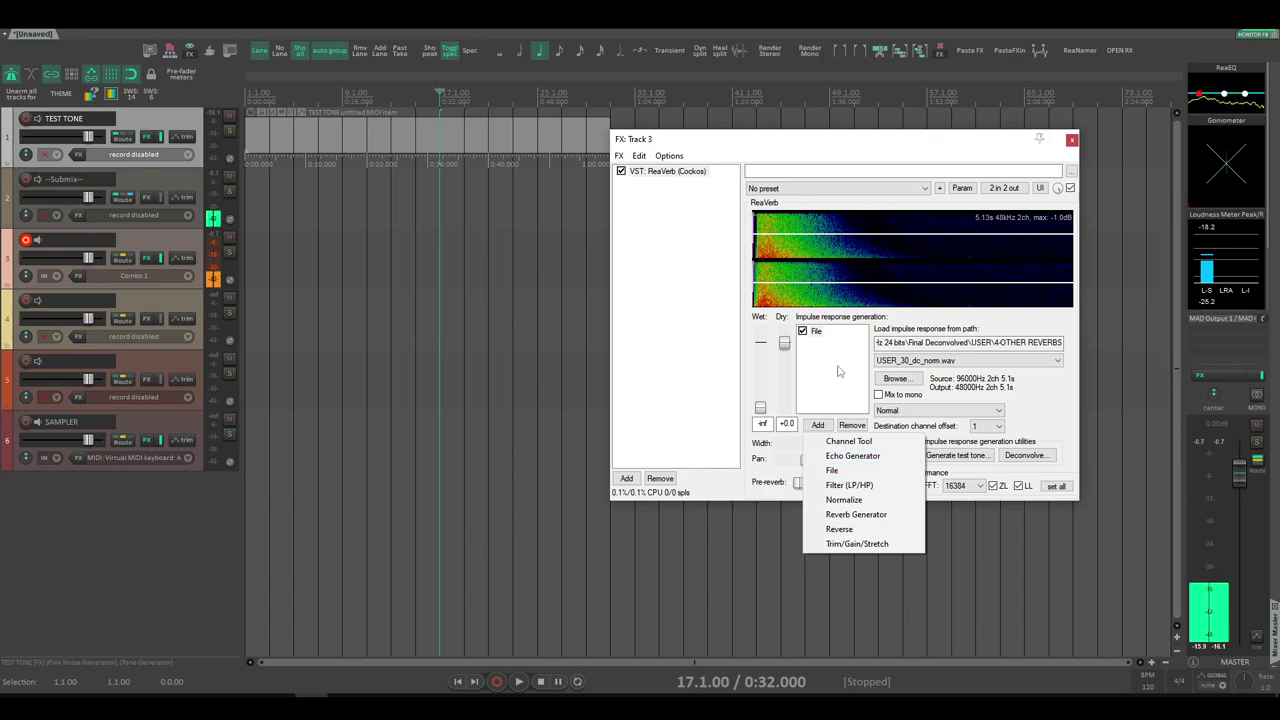
pyautogui.click(844, 472)
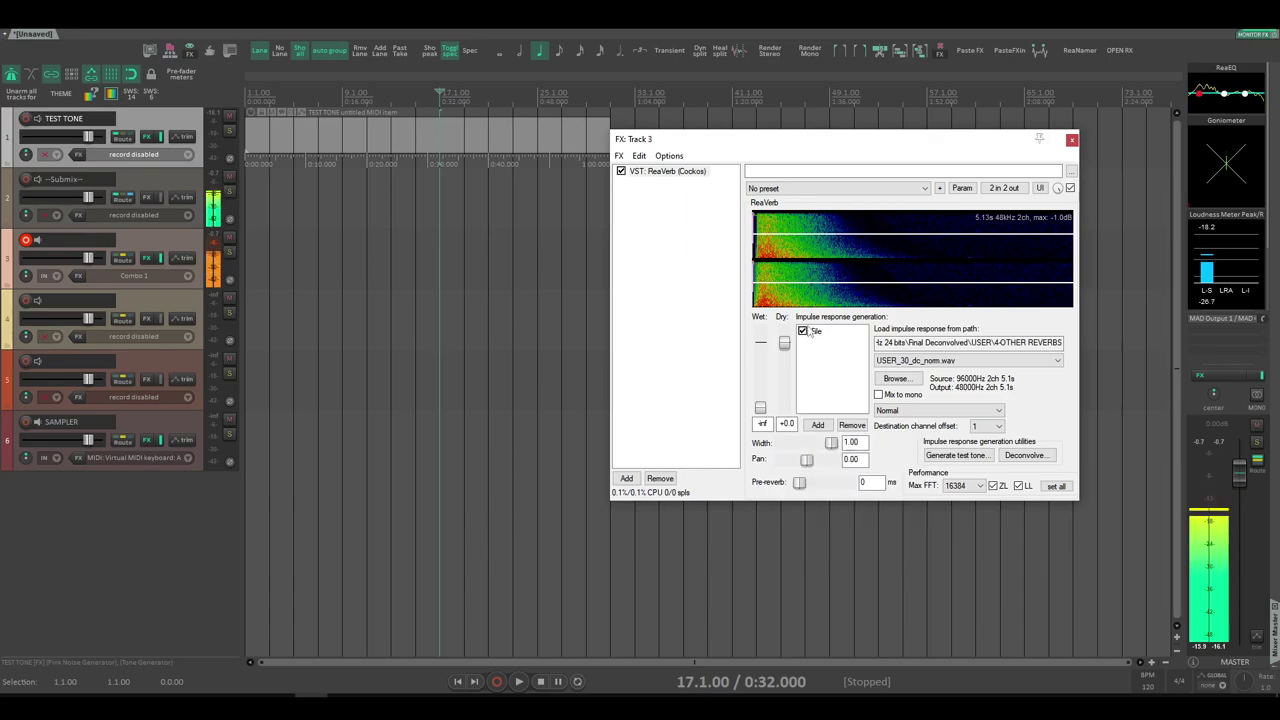
pyautogui.click(852, 425)
pyautogui.click(818, 425)
pyautogui.click(842, 471)
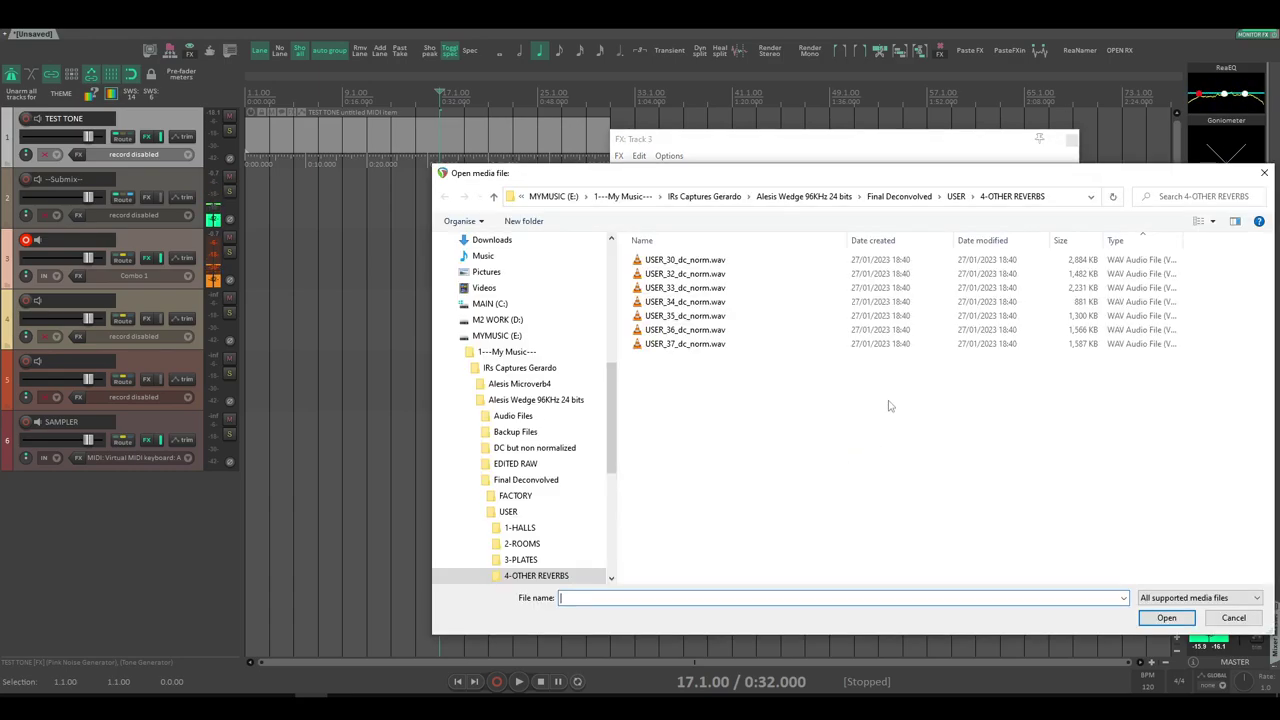
# Step: Load FACTORY_00_dc_norm.wav from the Final Deconvolved\FACTORY\1-HALLS folder as the impulse response
pyautogui.click(897, 197)
pyautogui.doubleClick(680, 261)
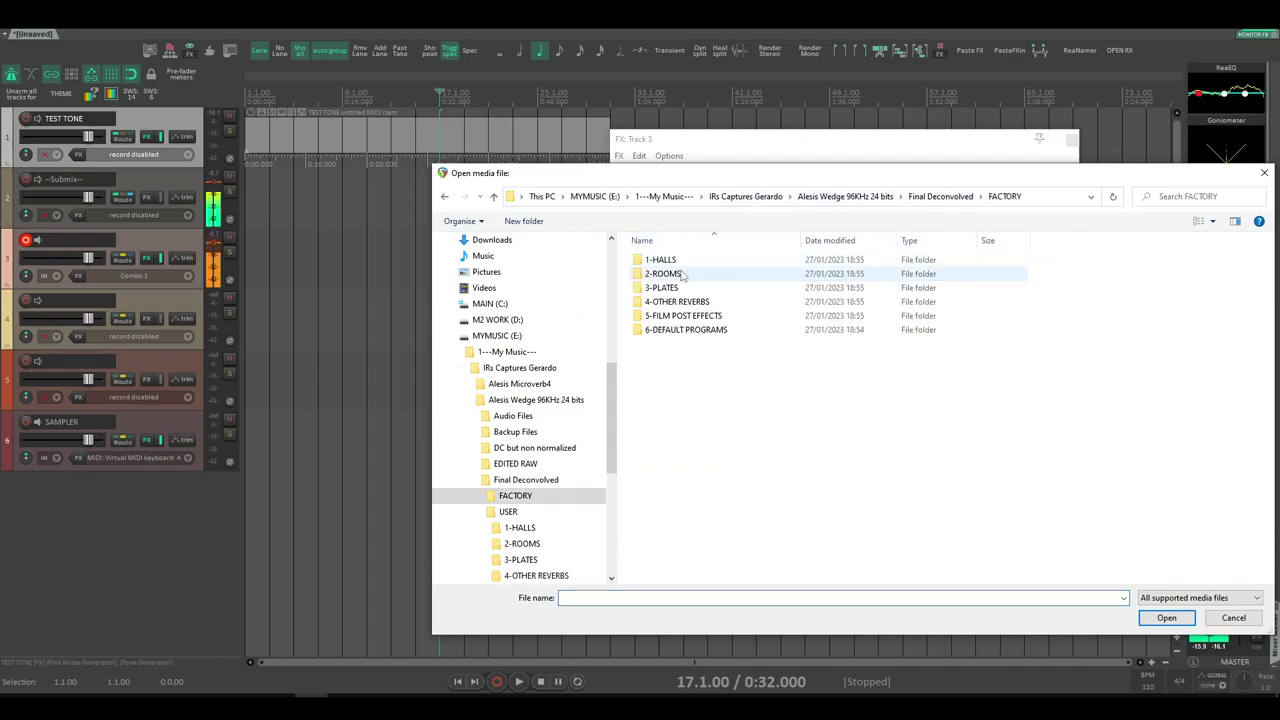
pyautogui.click(950, 197)
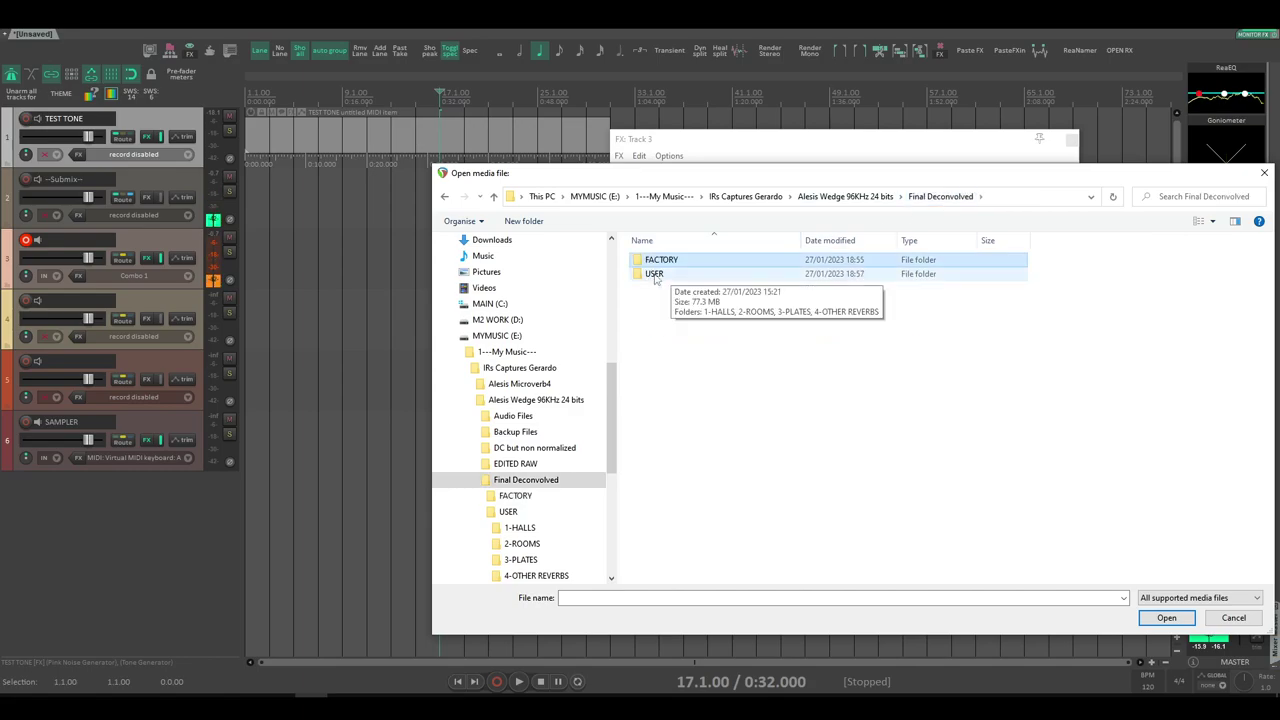
pyautogui.doubleClick(656, 274)
pyautogui.click(945, 196)
pyautogui.doubleClick(660, 260)
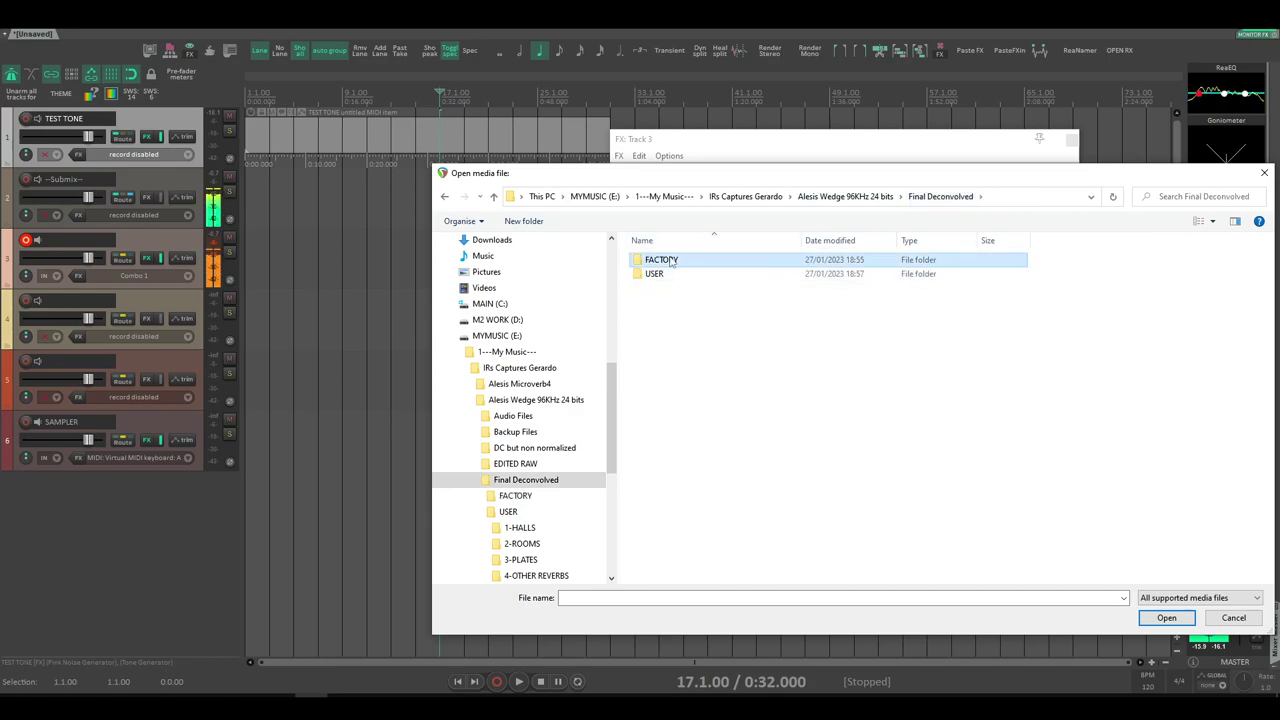
pyautogui.doubleClick(690, 262)
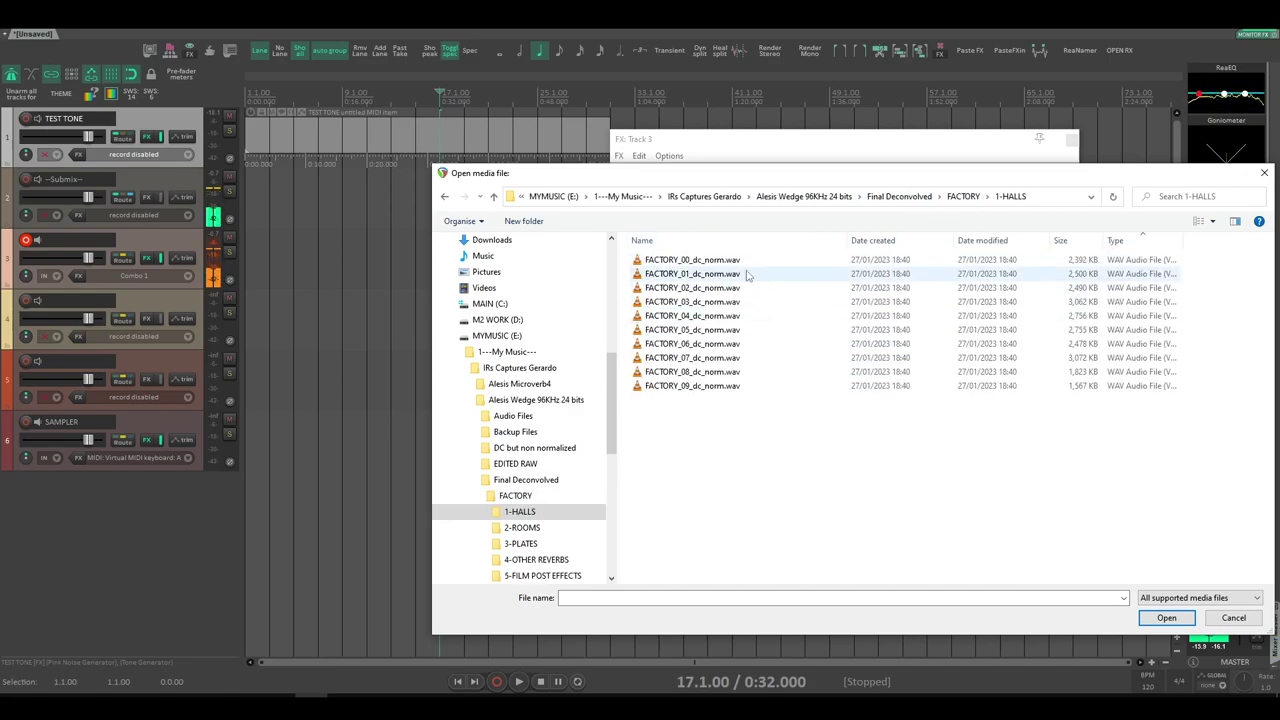
pyautogui.doubleClick(724, 262)
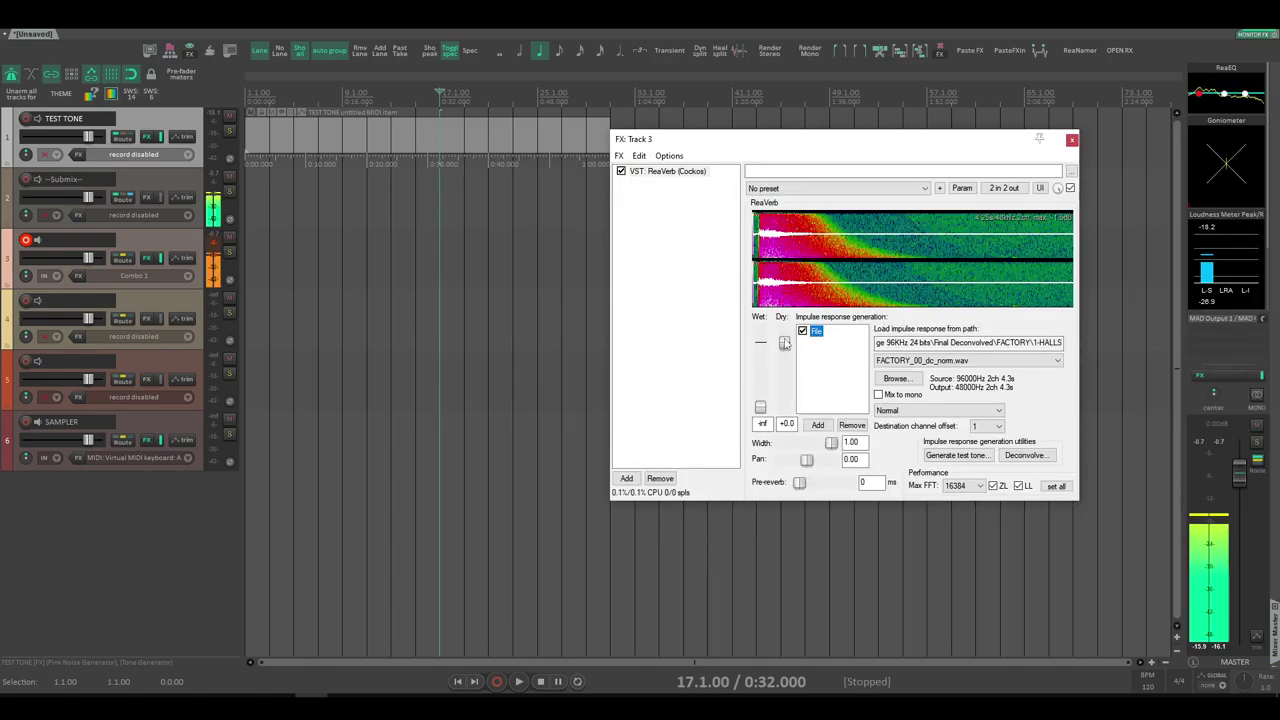
# Step: Raise ReaVerb's wet level to -32.3 and add a Filter (LP/HP) entry below the File entry
pyautogui.moveTo(760, 407)
pyautogui.mouseDown()
pyautogui.moveTo(763, 367)
pyautogui.moveTo(767, 393)
pyautogui.mouseUp()
pyautogui.moveTo(846, 140); pyautogui.dragTo(820, 148)
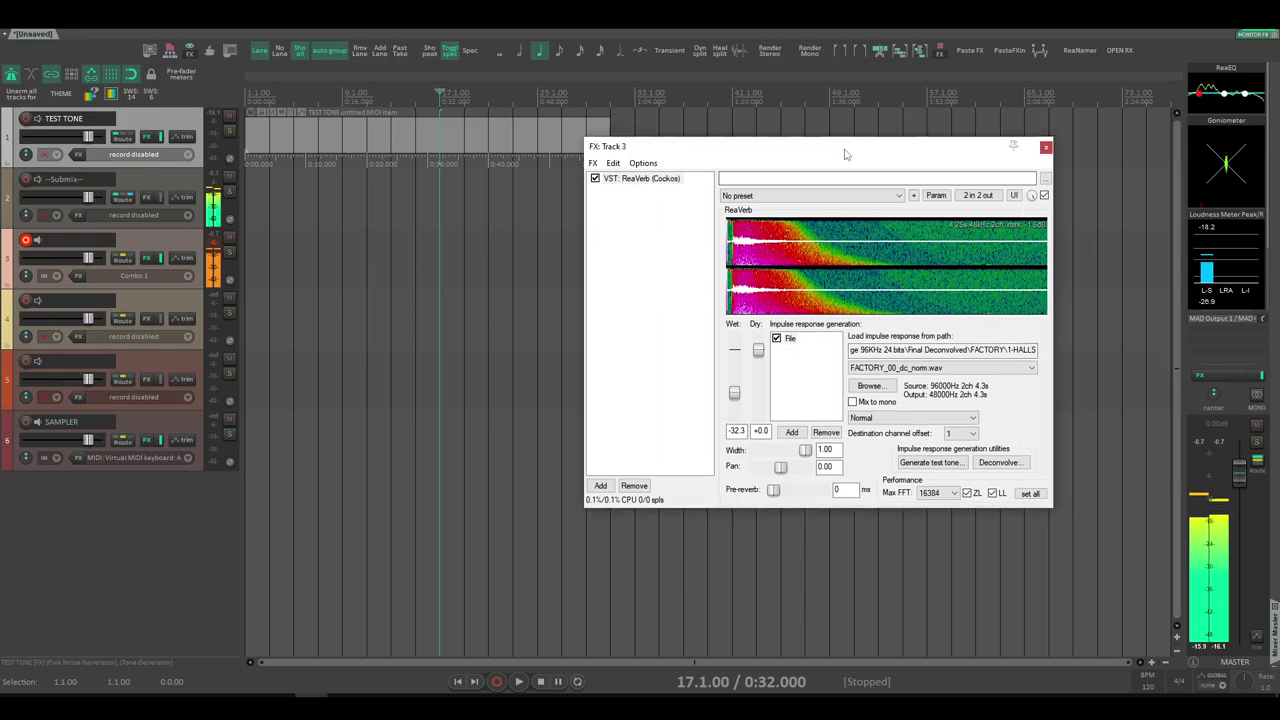
pyautogui.click(792, 432)
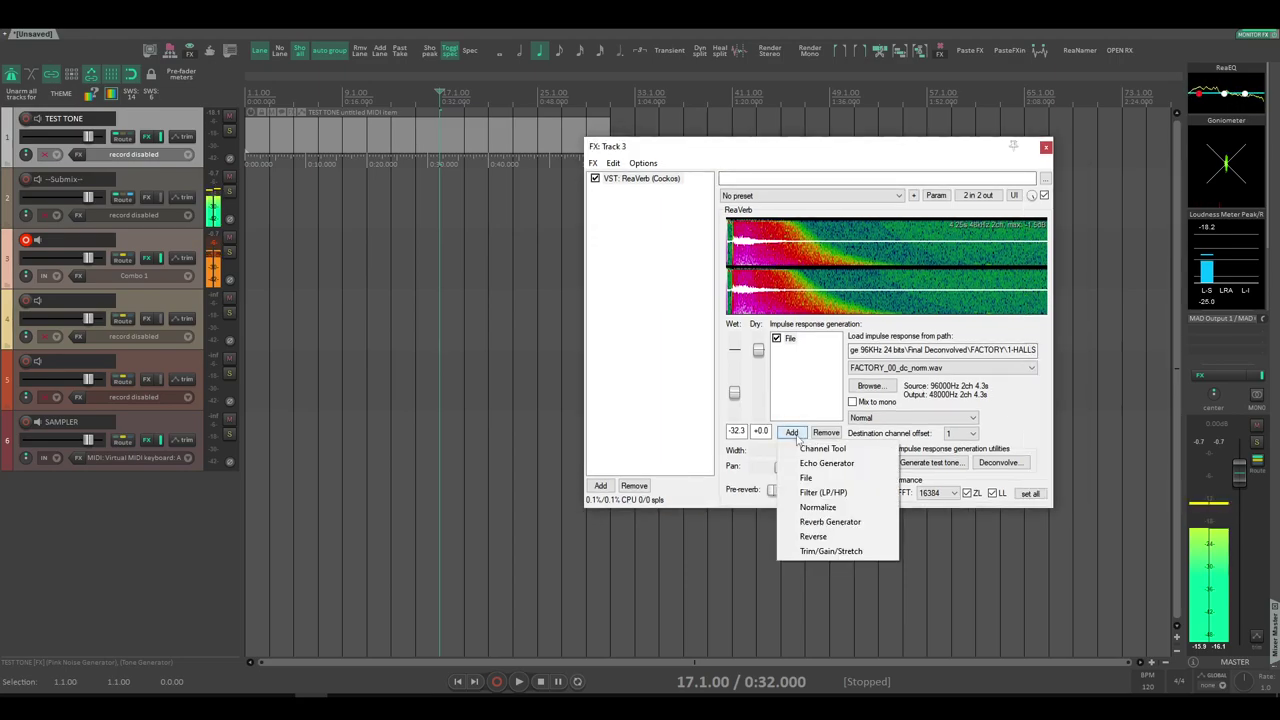
pyautogui.click(845, 493)
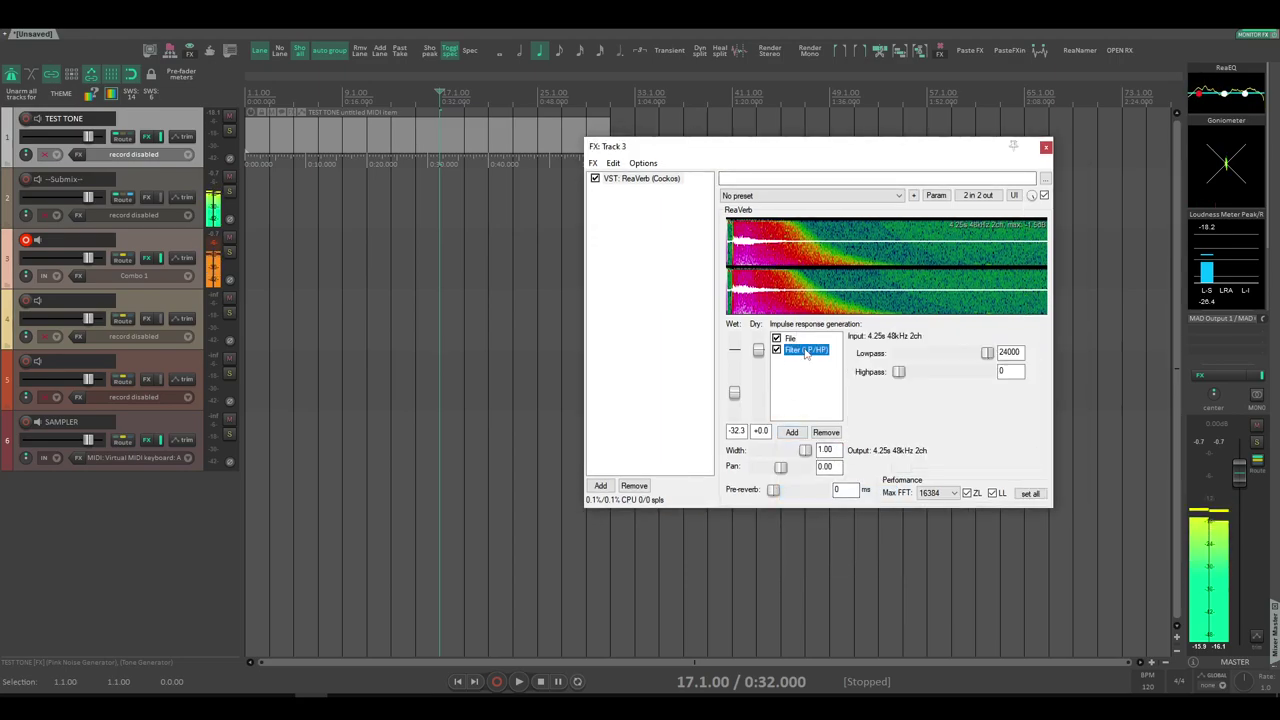
pyautogui.moveTo(806, 345); pyautogui.dragTo(810, 353)
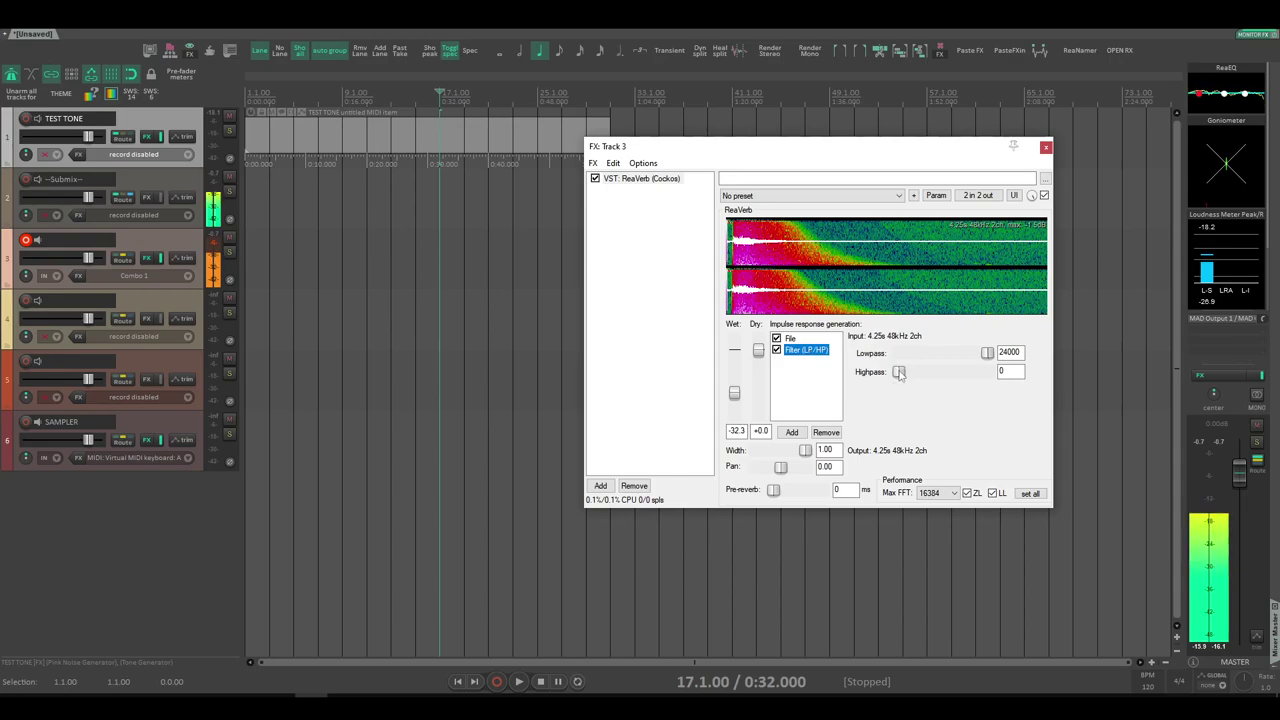
# Step: Set the filter's highpass to 133 while auditioning the reverb, and bring the wet level down to -inf
pyautogui.moveTo(900, 372); pyautogui.dragTo(897, 371)
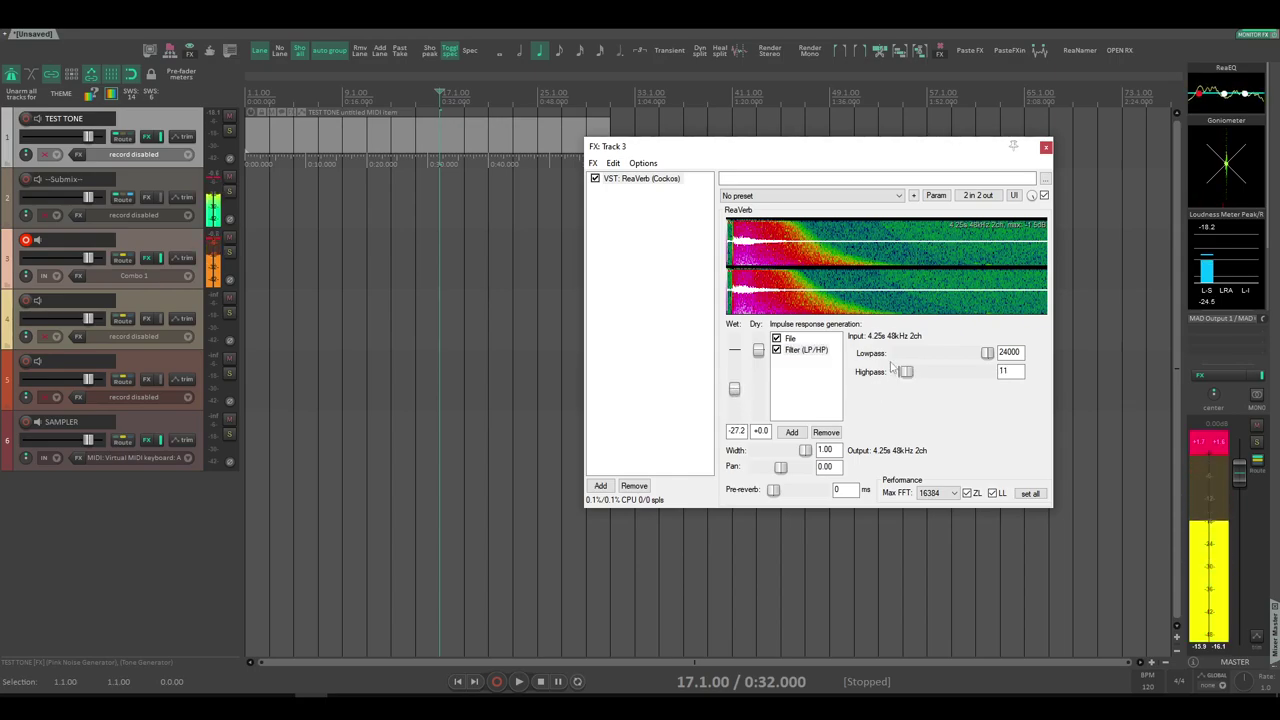
pyautogui.moveTo(734, 389); pyautogui.dragTo(736, 428)
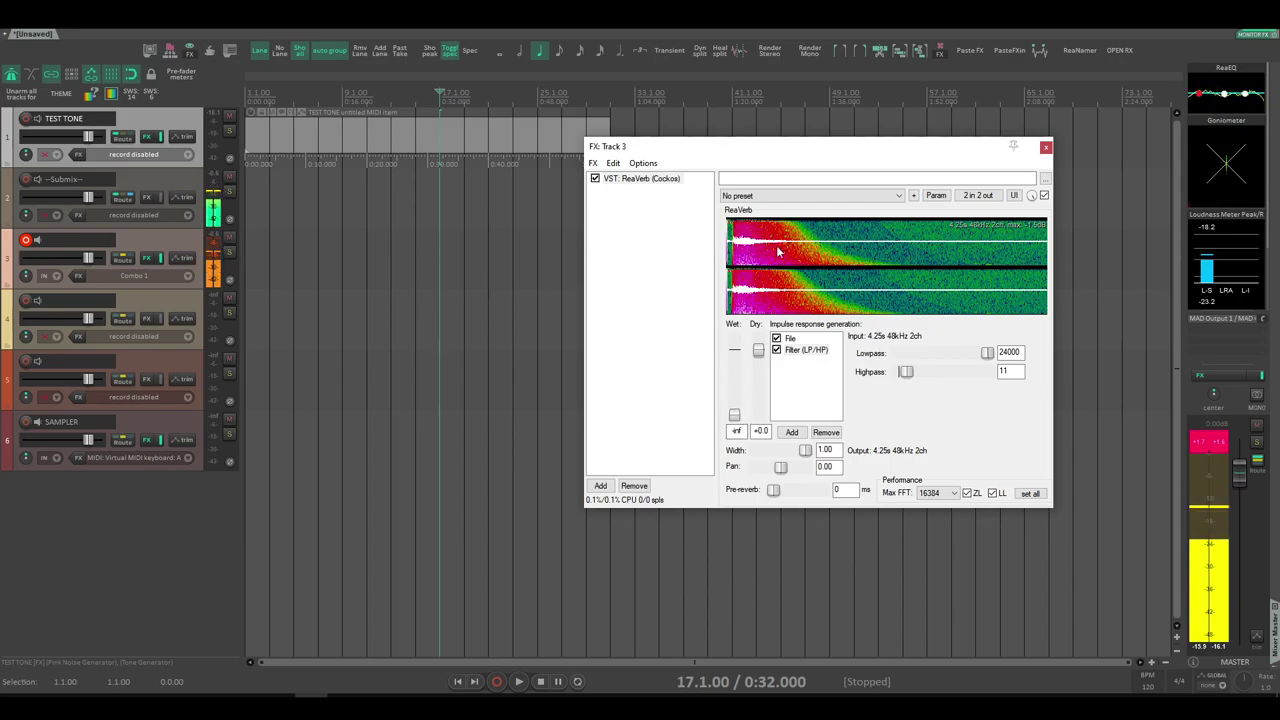
pyautogui.moveTo(910, 376); pyautogui.dragTo(931, 377)
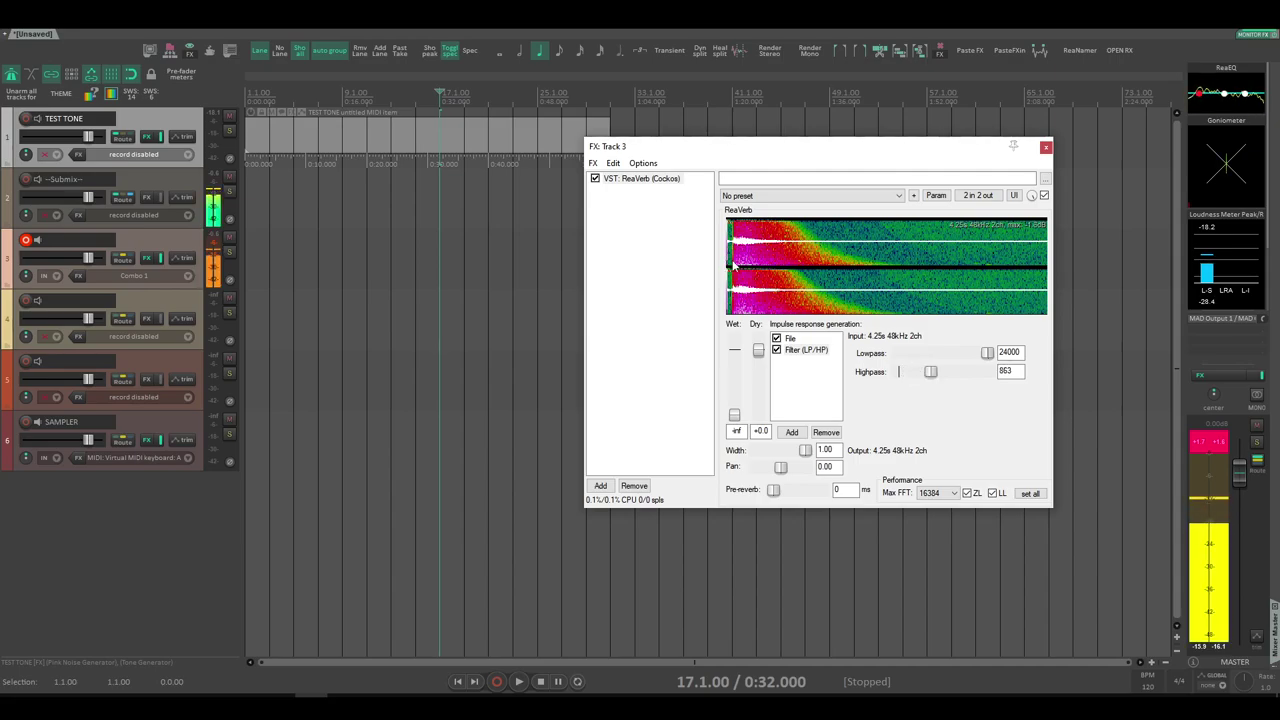
pyautogui.moveTo(735, 415); pyautogui.dragTo(735, 387)
pyautogui.moveTo(931, 372); pyautogui.dragTo(917, 374)
pyautogui.moveTo(738, 388); pyautogui.dragTo(737, 417)
pyautogui.moveTo(842, 147); pyautogui.dragTo(823, 146)
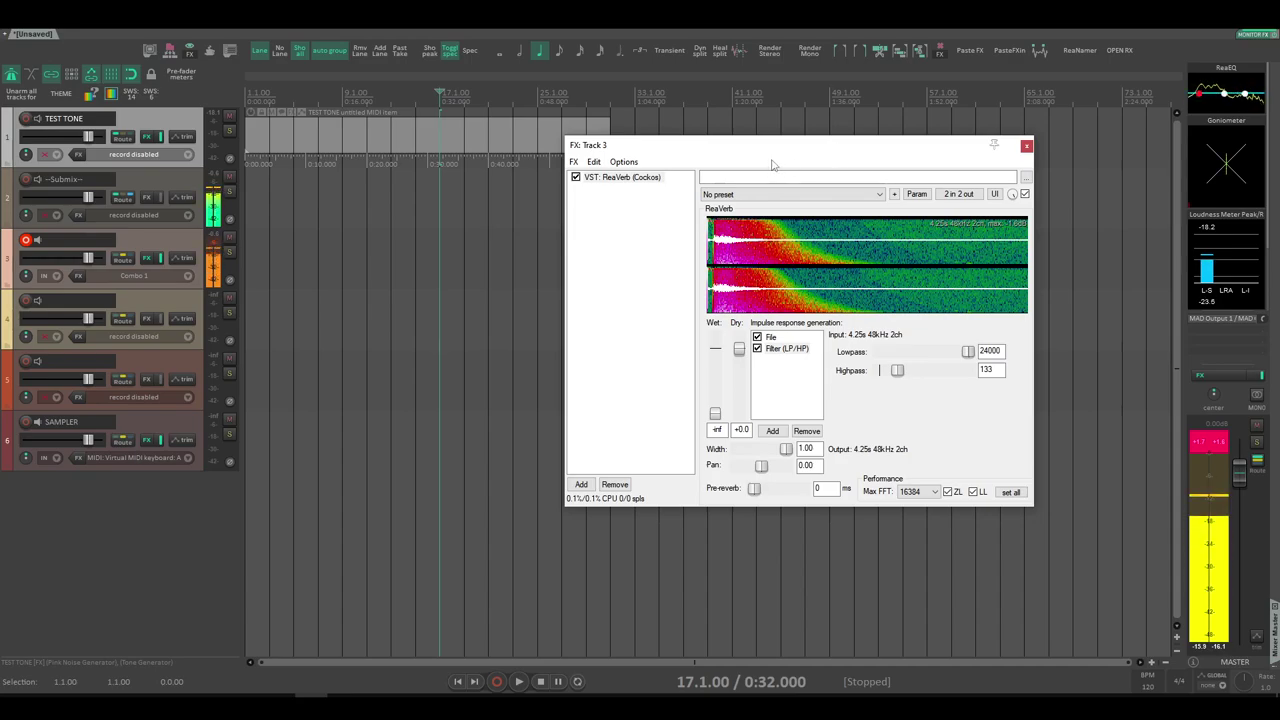
pyautogui.moveTo(768, 153); pyautogui.dragTo(811, 152)
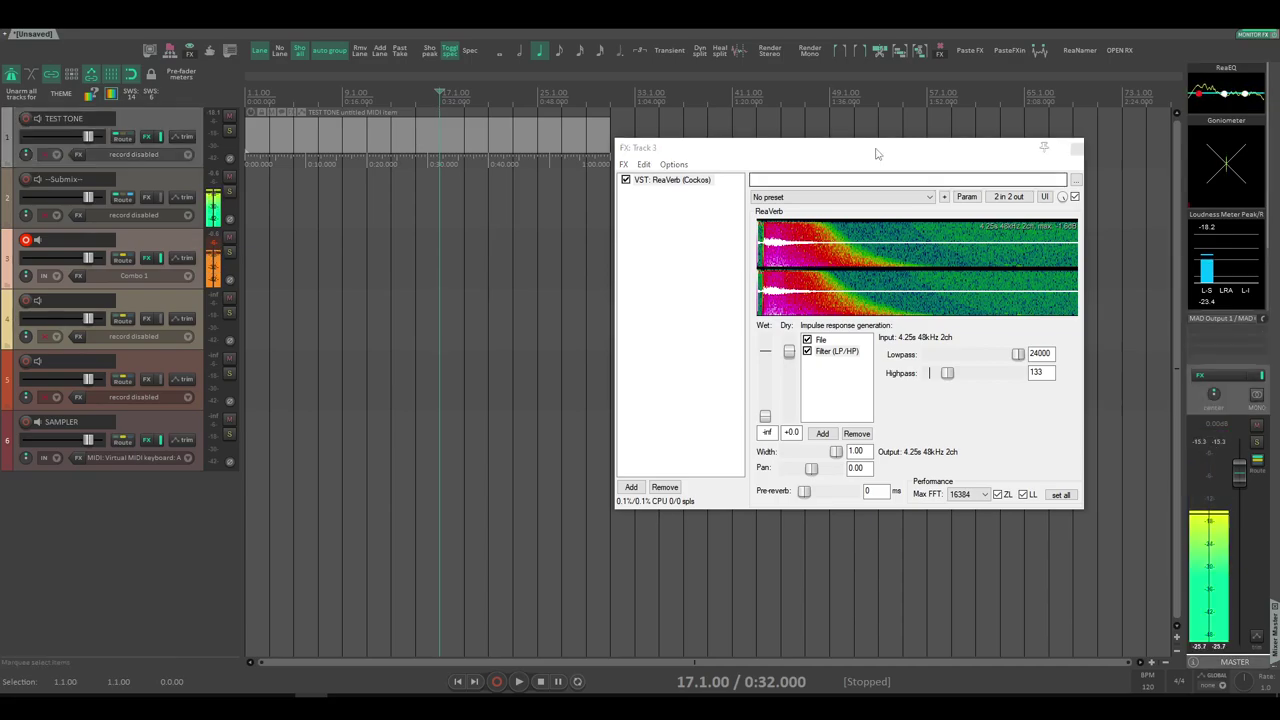
pyautogui.moveTo(848, 158); pyautogui.dragTo(841, 158)
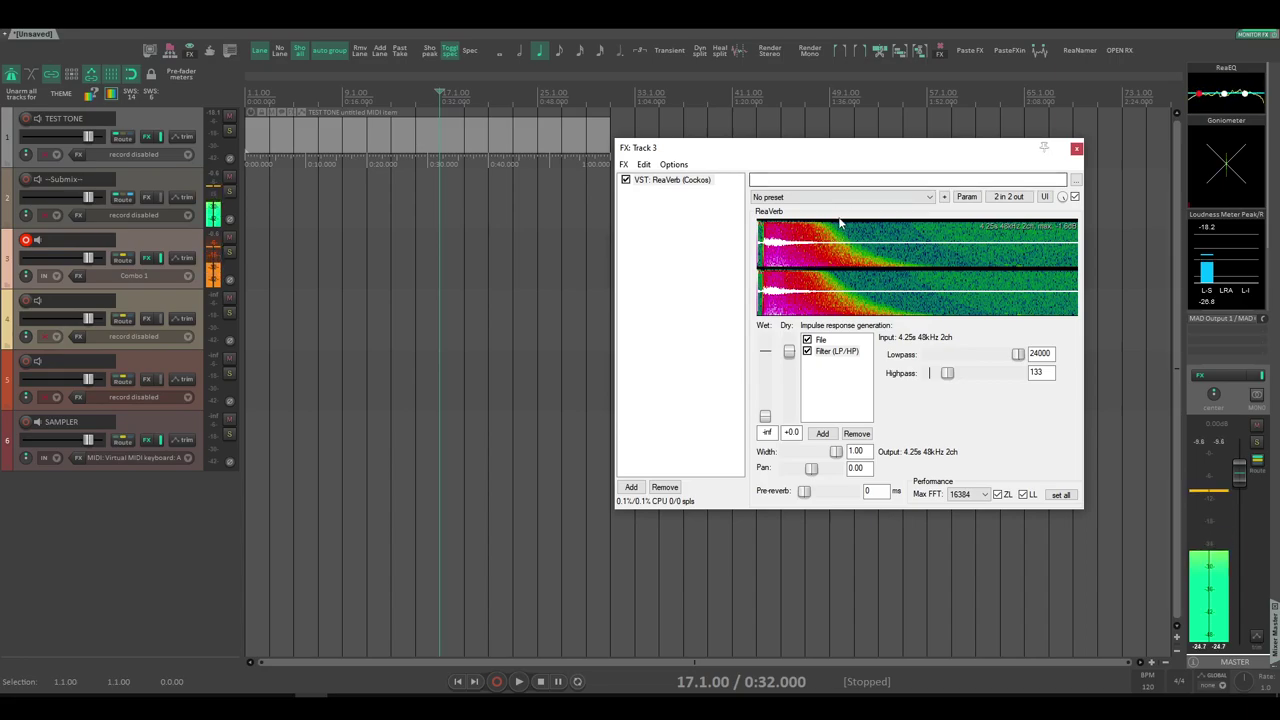
# Step: Load FACTORY_01_dc_norm.wav as the impulse response and audition it with the wet level at -24.6
pyautogui.moveTo(758, 415); pyautogui.dragTo(759, 387)
pyautogui.click(813, 341)
pyautogui.click(965, 369)
pyautogui.click(940, 386)
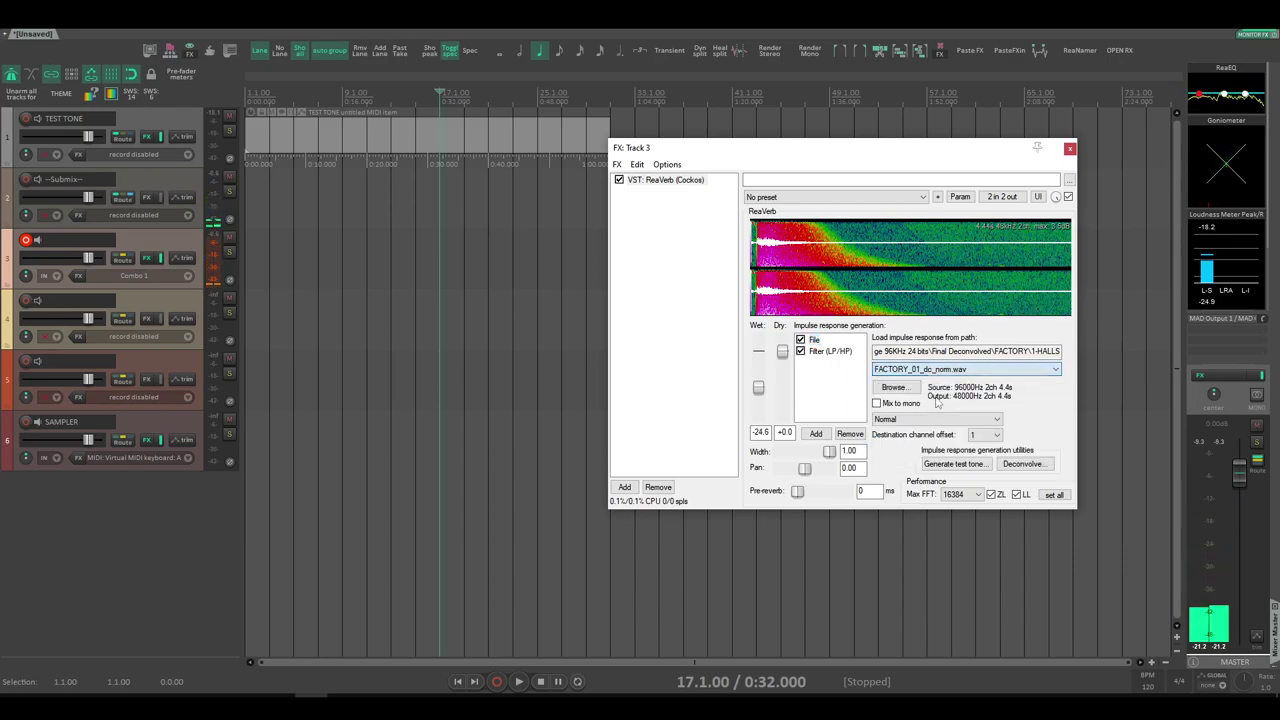
pyautogui.moveTo(758, 391); pyautogui.dragTo(755, 424)
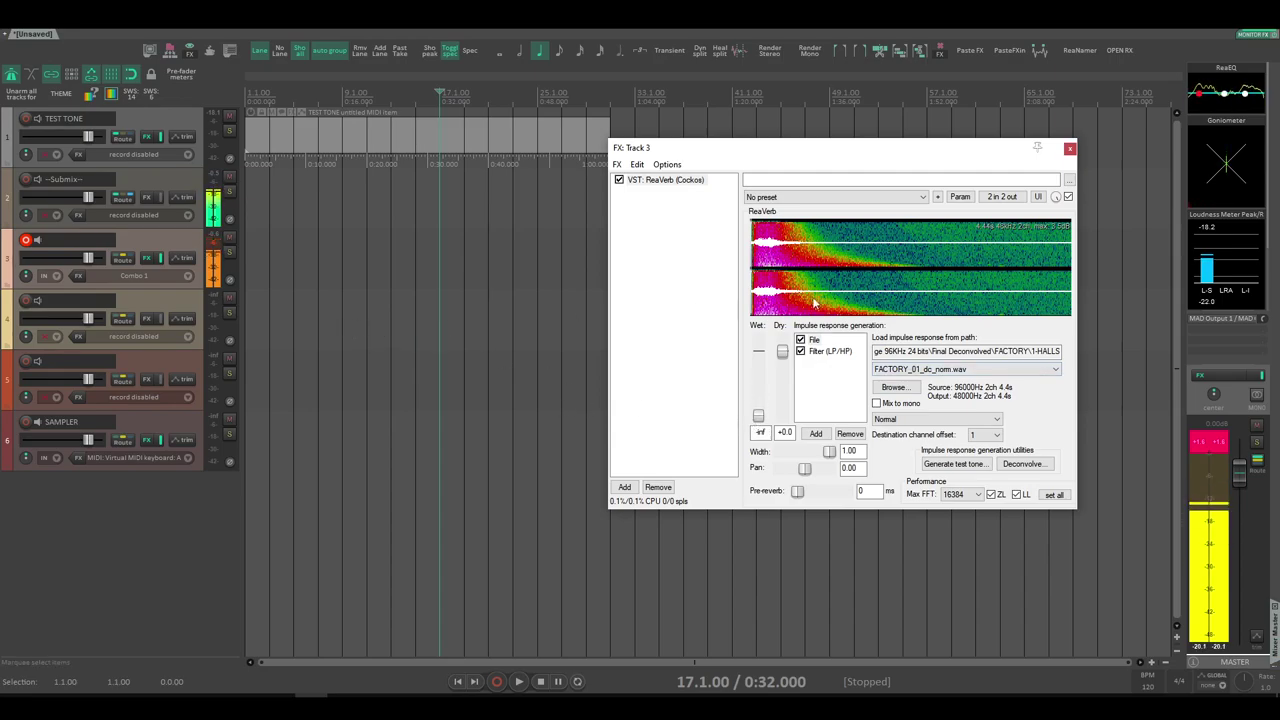
# Step: Check the list of hall impulse responses and briefly try the wet level at -62.2
pyautogui.click(890, 371)
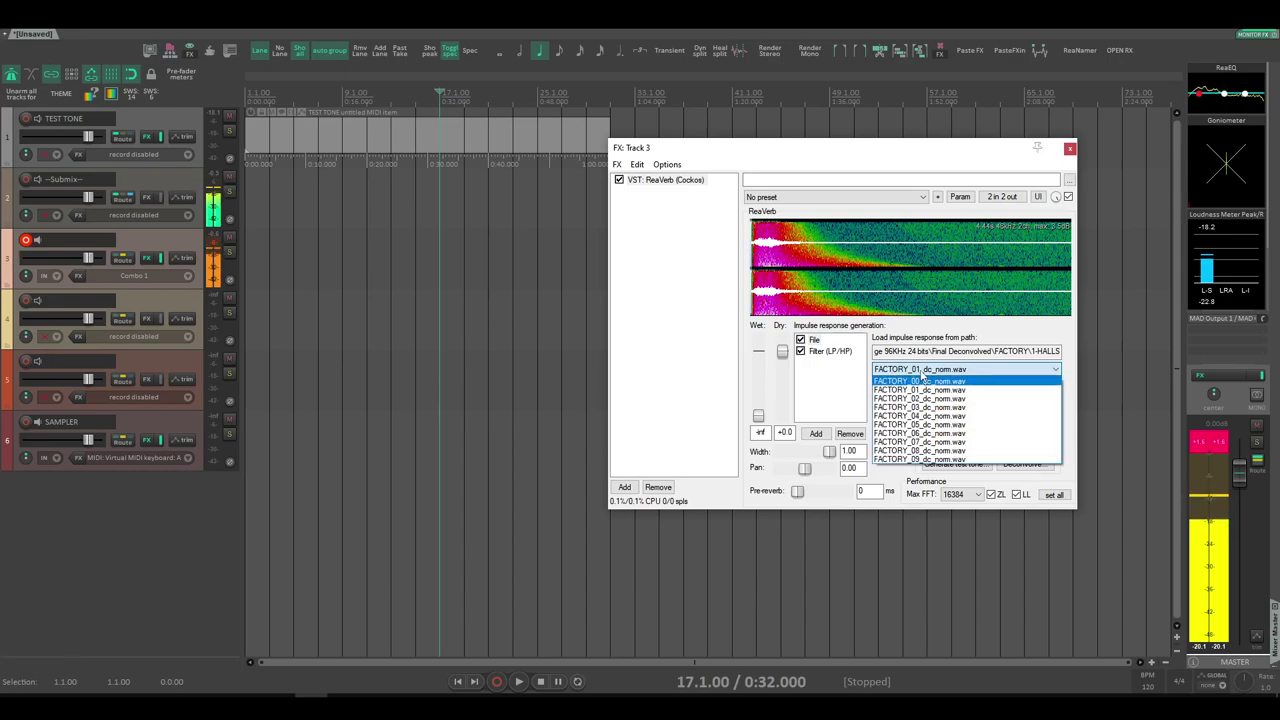
pyautogui.click(921, 376)
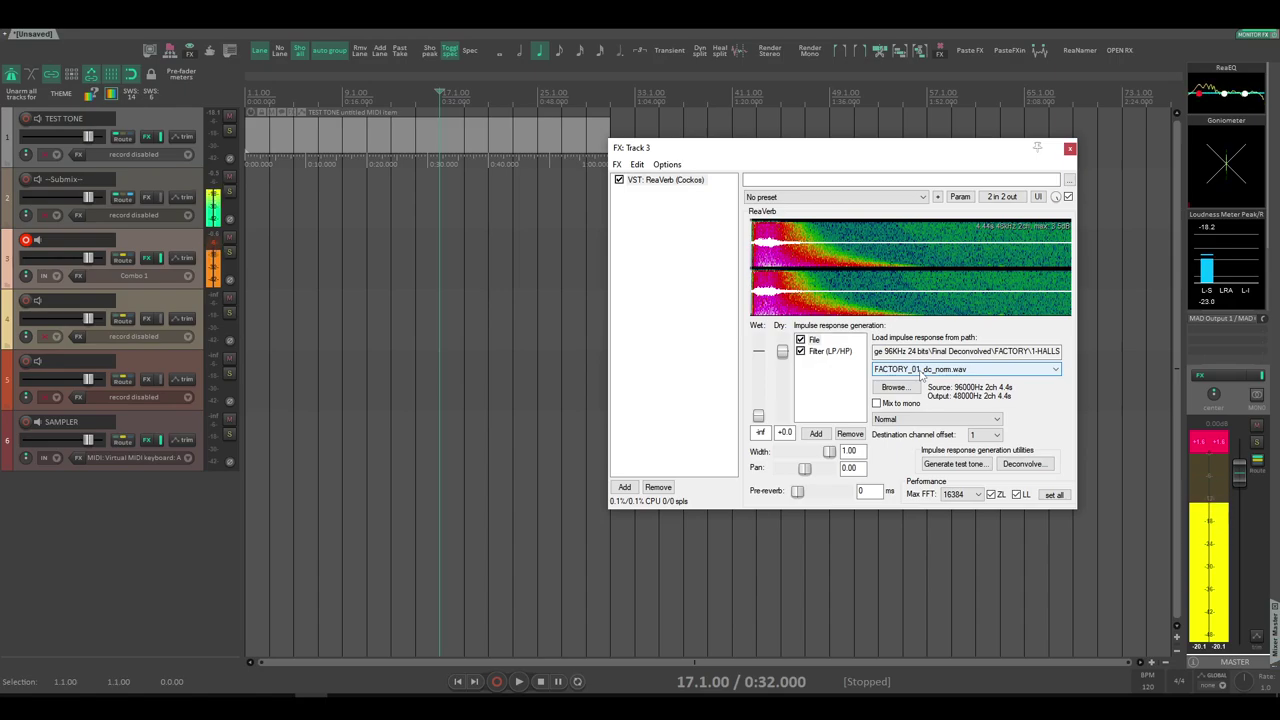
pyautogui.moveTo(757, 412)
pyautogui.mouseDown()
pyautogui.moveTo(758, 401)
pyautogui.moveTo(758, 416)
pyautogui.mouseUp()
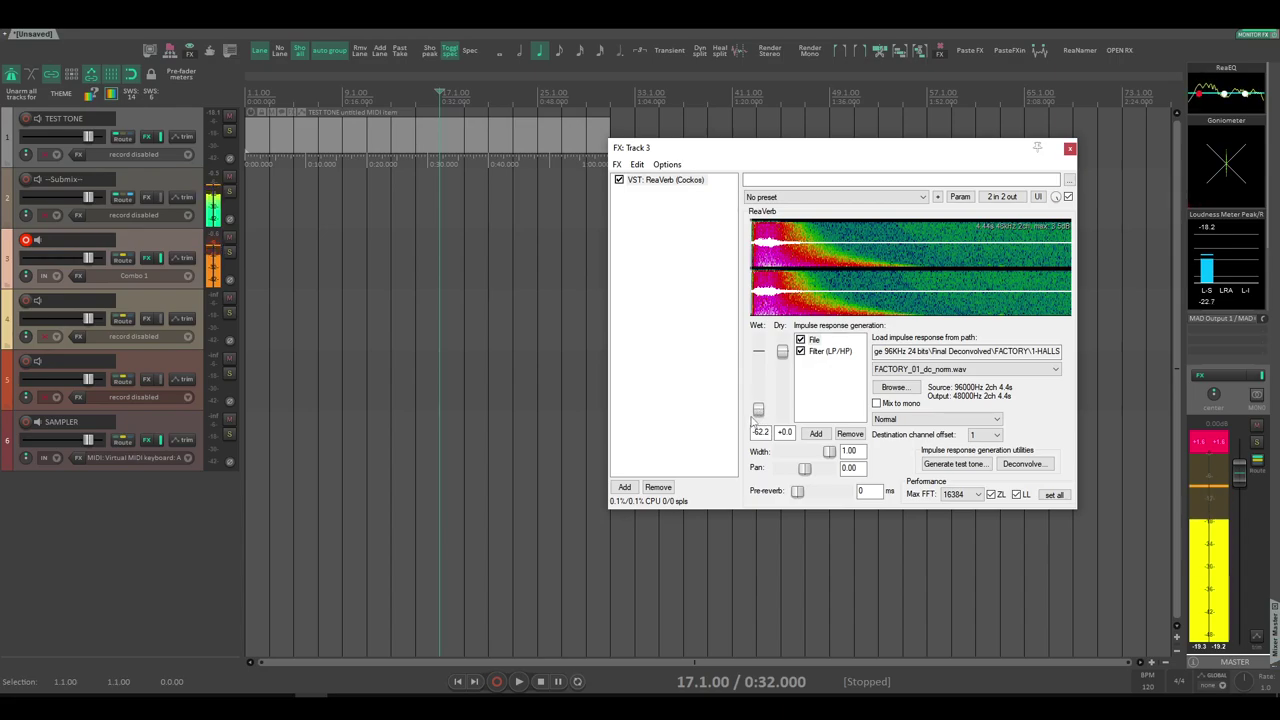
pyautogui.moveTo(759, 413); pyautogui.dragTo(762, 424)
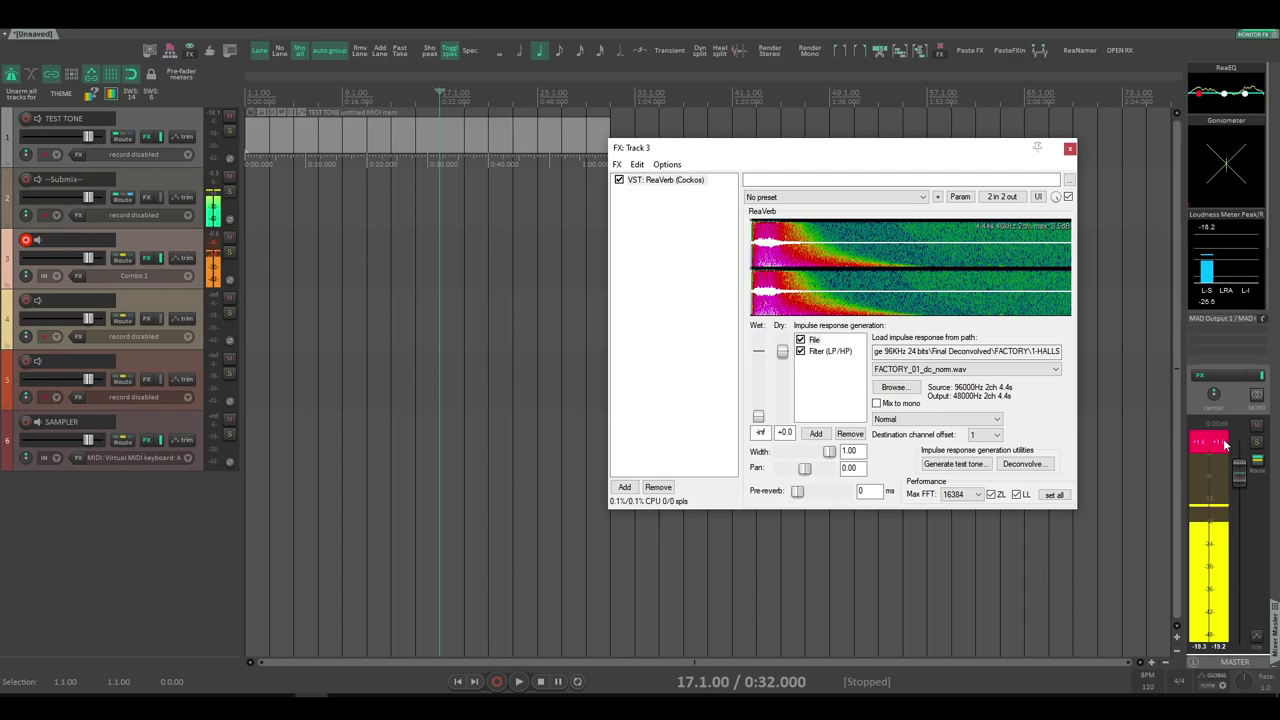
pyautogui.moveTo(880, 160)
pyautogui.mouseDown()
pyautogui.moveTo(868, 166)
pyautogui.moveTo(883, 176)
pyautogui.mouseUp()
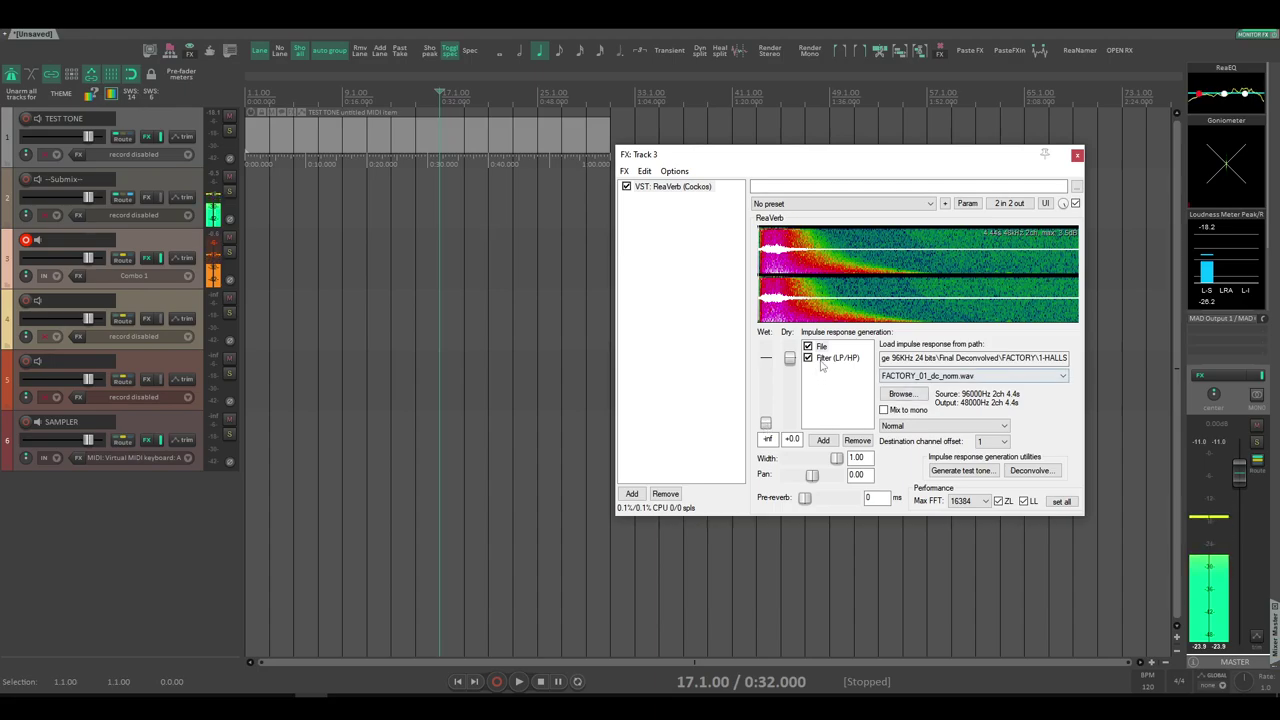
# Step: Load FACTORY_03_dc_norm.wav as the impulse response and set the levels to +0.0 wet and -inf dry
pyautogui.moveTo(765, 421); pyautogui.dragTo(765, 395)
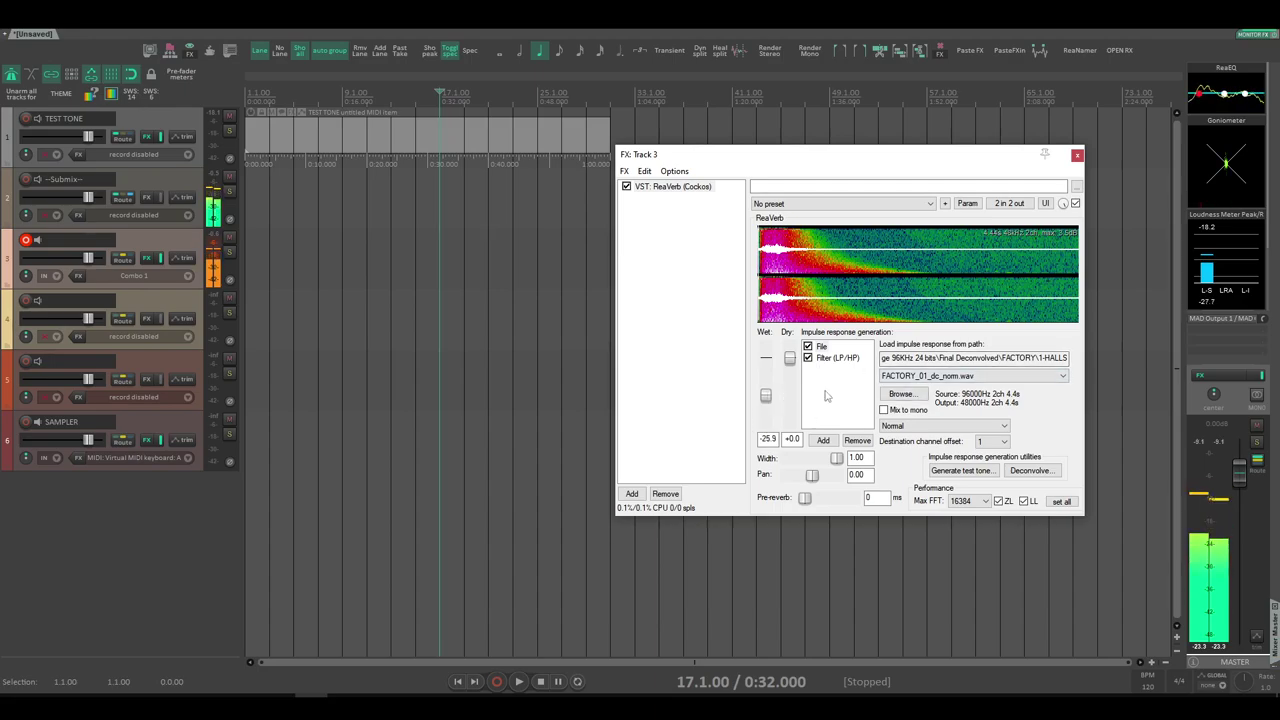
pyautogui.click(926, 377)
pyautogui.click(926, 413)
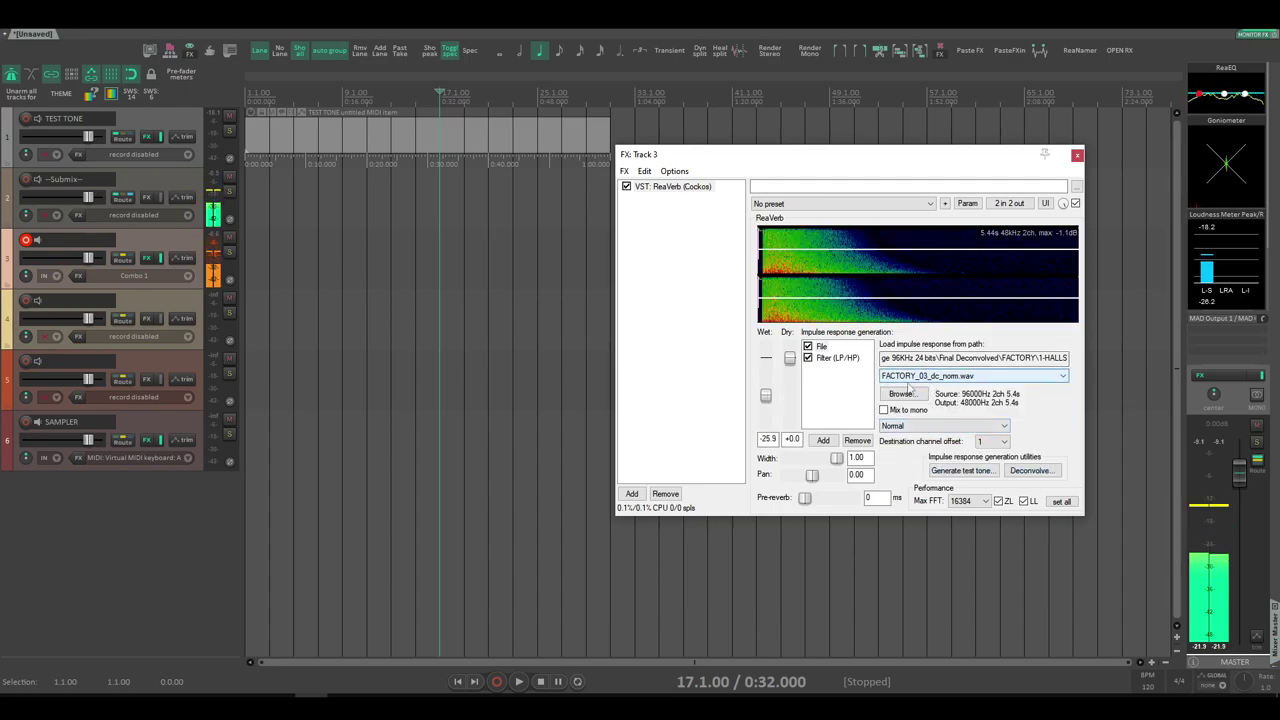
pyautogui.moveTo(766, 398); pyautogui.dragTo(790, 423)
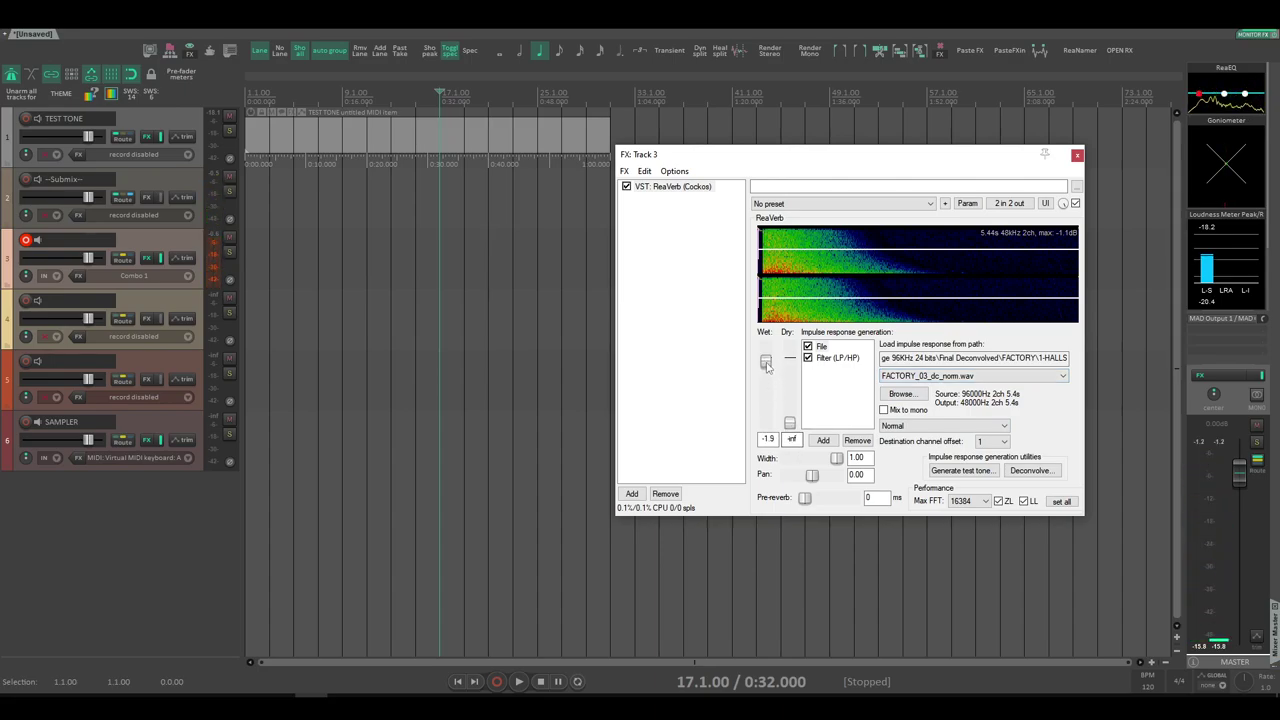
pyautogui.moveTo(766, 366); pyautogui.dragTo(766, 364)
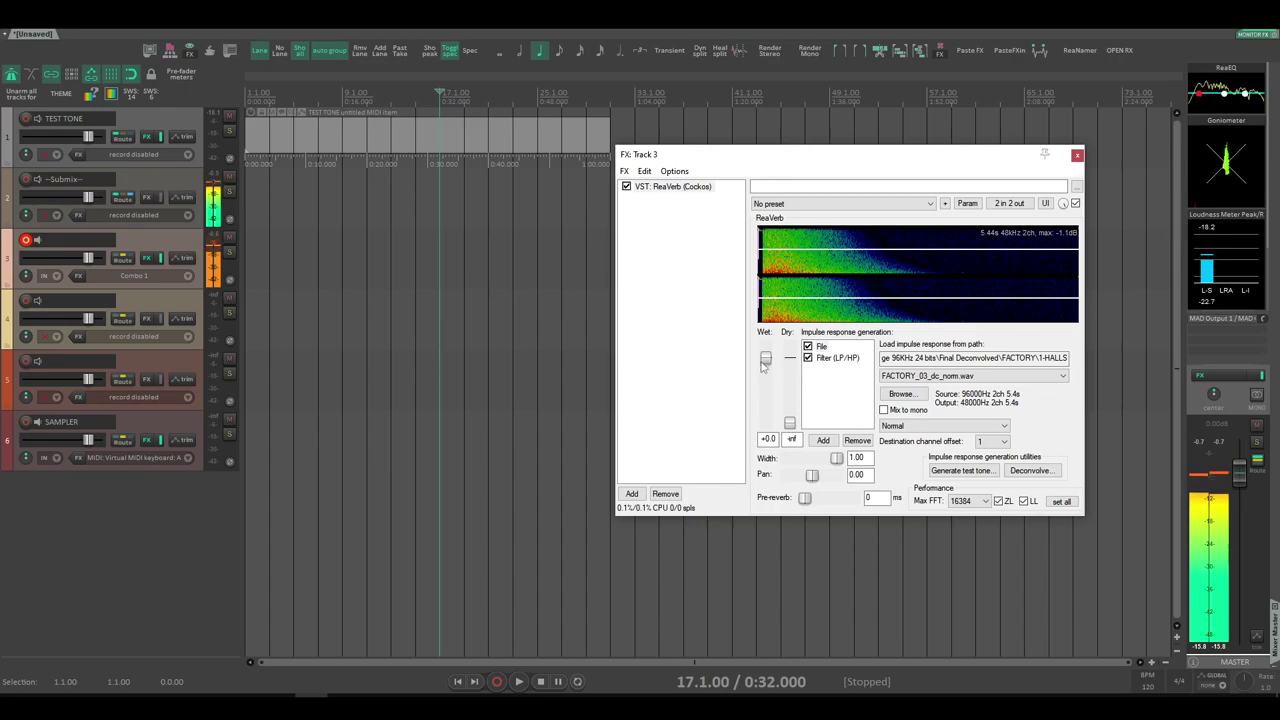
# Step: Disable the Filter (LP/HP) entry and load FACTORY_07_dc_norm.wav as the impulse response
pyautogui.click(807, 358)
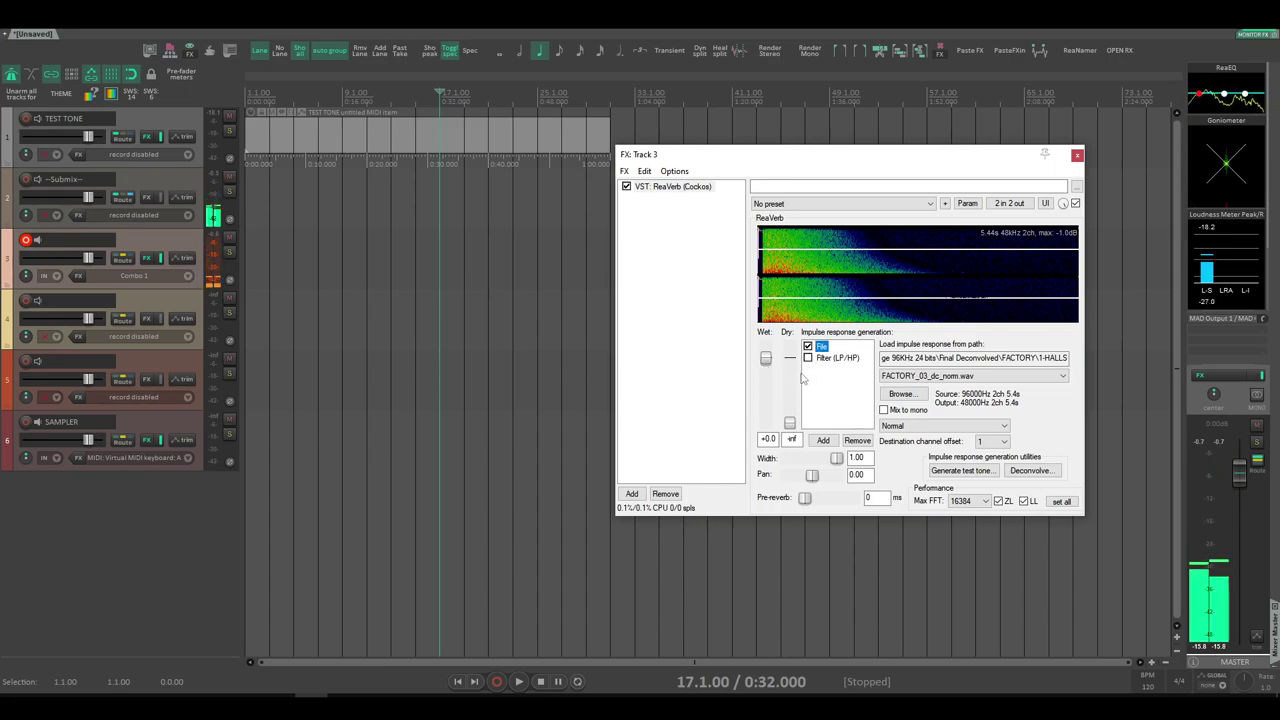
pyautogui.click(919, 376)
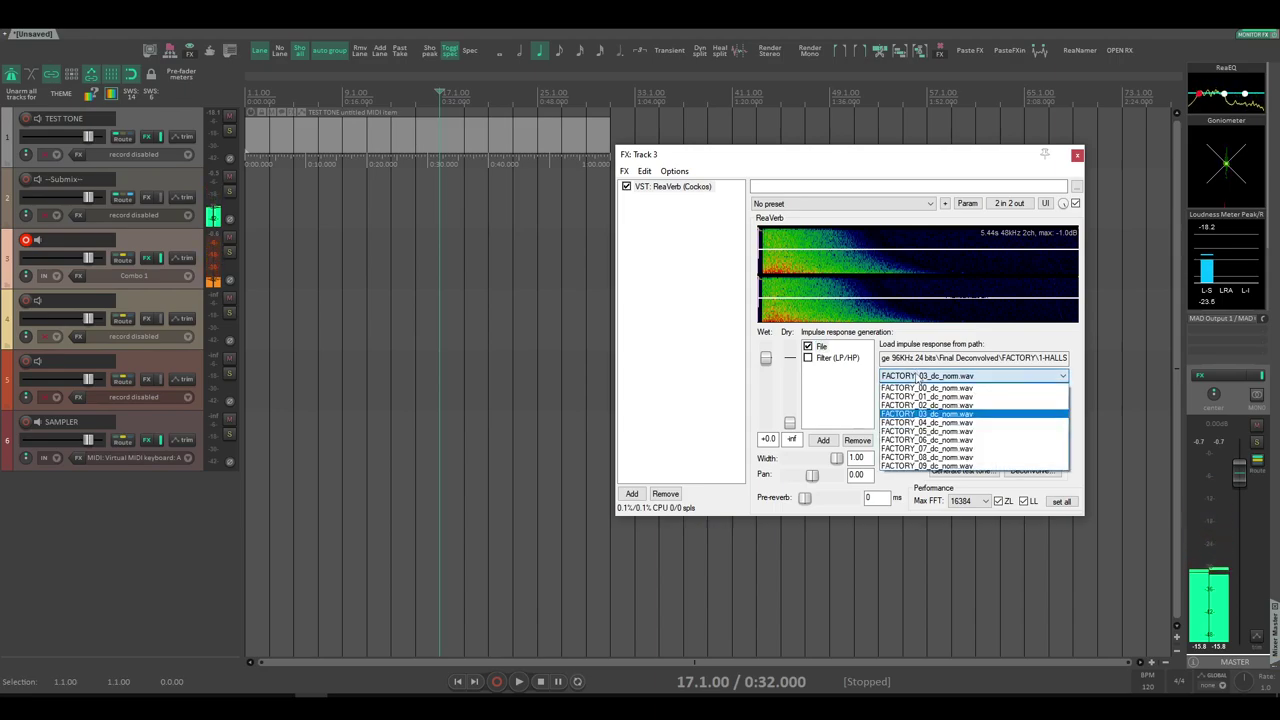
pyautogui.click(925, 448)
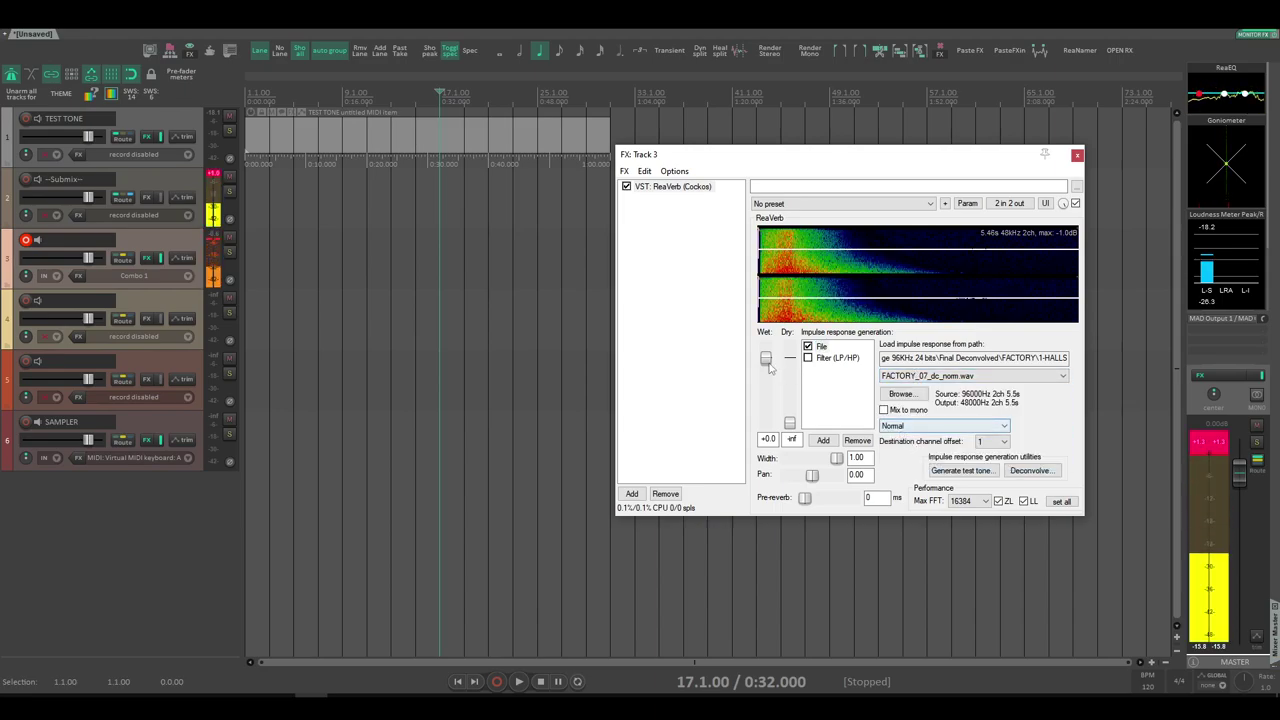
# Step: Set the reverb levels to -inf wet and +0.0 dry, and check the list of hall impulse responses
pyautogui.moveTo(766, 360); pyautogui.dragTo(766, 423)
pyautogui.doubleClick(790, 394)
pyautogui.click(926, 376)
pyautogui.click(926, 448)
# Step: Load FACTORY_10_dc_norm.wav from the 2-ROOMS folder as the impulse response and audition it with the wet level at -5.5
pyautogui.click(905, 397)
pyautogui.click(963, 211)
pyautogui.doubleClick(700, 289)
pyautogui.doubleClick(717, 281)
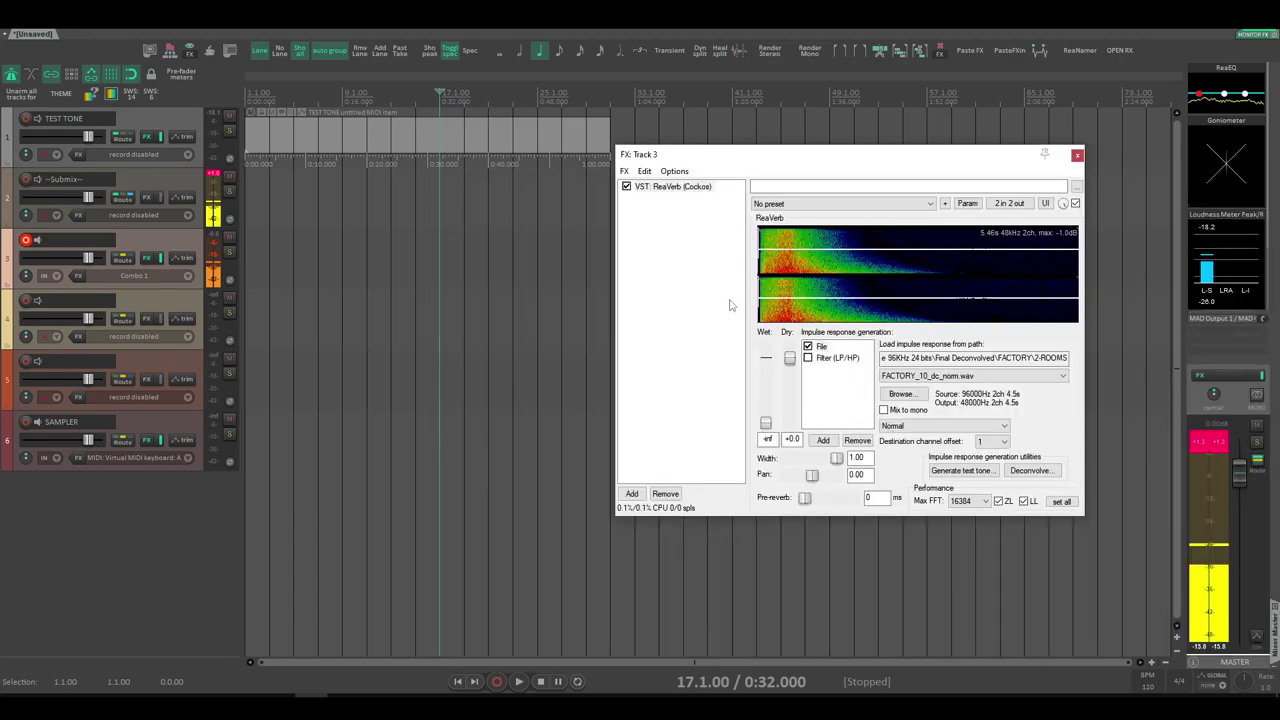
pyautogui.moveTo(855, 158); pyautogui.dragTo(858, 168)
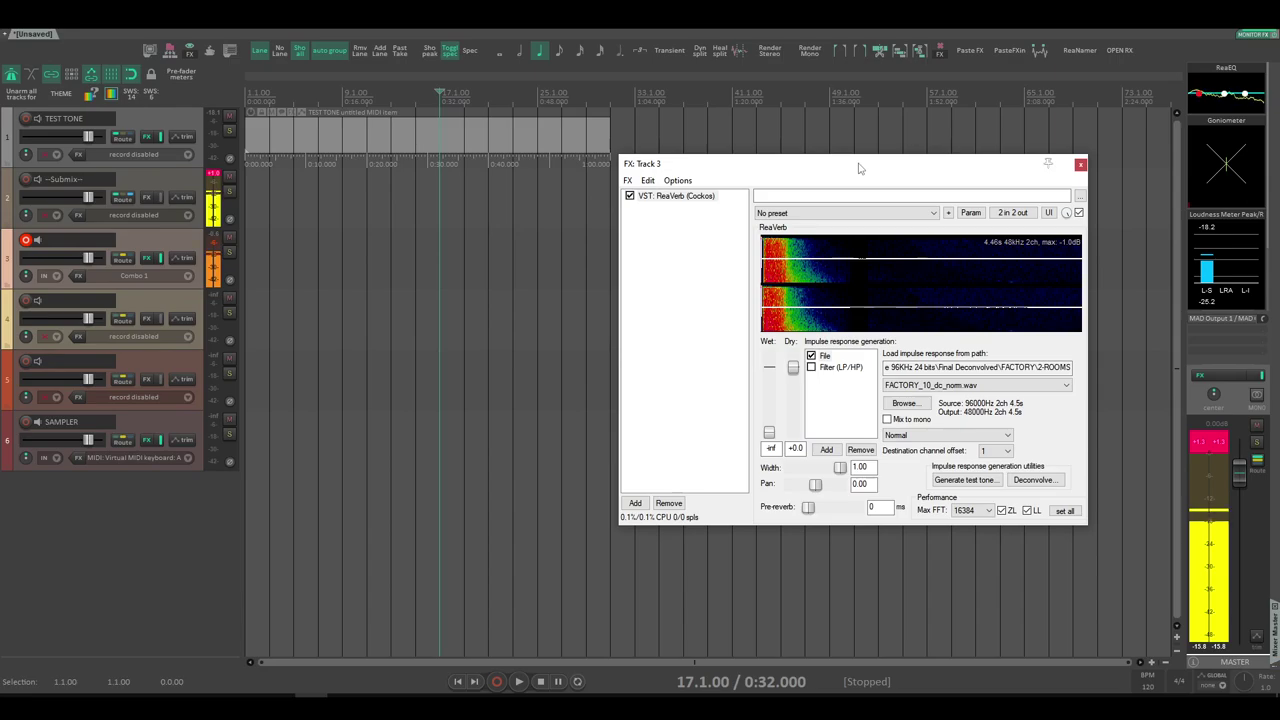
pyautogui.moveTo(769, 432); pyautogui.dragTo(771, 418)
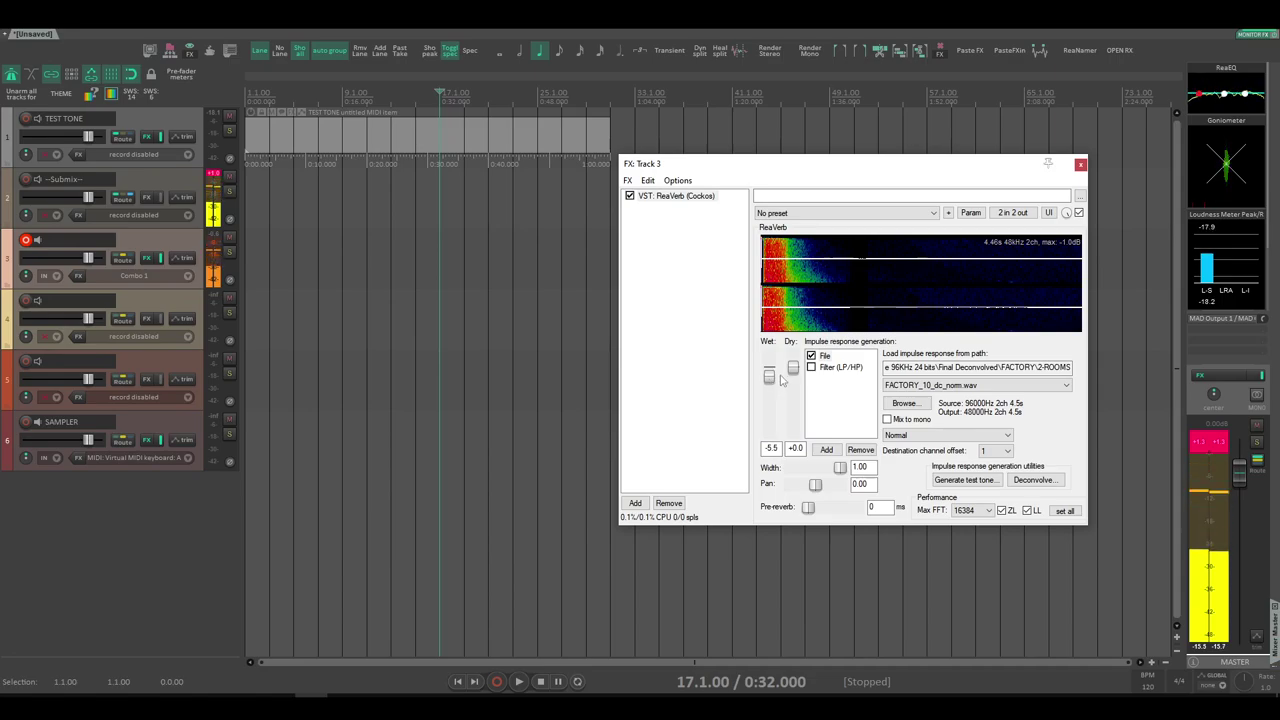
pyautogui.moveTo(771, 385)
pyautogui.mouseDown()
pyautogui.moveTo(793, 432)
pyautogui.moveTo(793, 368)
pyautogui.moveTo(770, 409)
pyautogui.moveTo(769, 376)
pyautogui.mouseUp()
# Step: Load FACTORY_11_dc_norm.wav as the impulse response and audition it at -2.0 wet and +0.0 dry
pyautogui.click(975, 385)
pyautogui.click(906, 406)
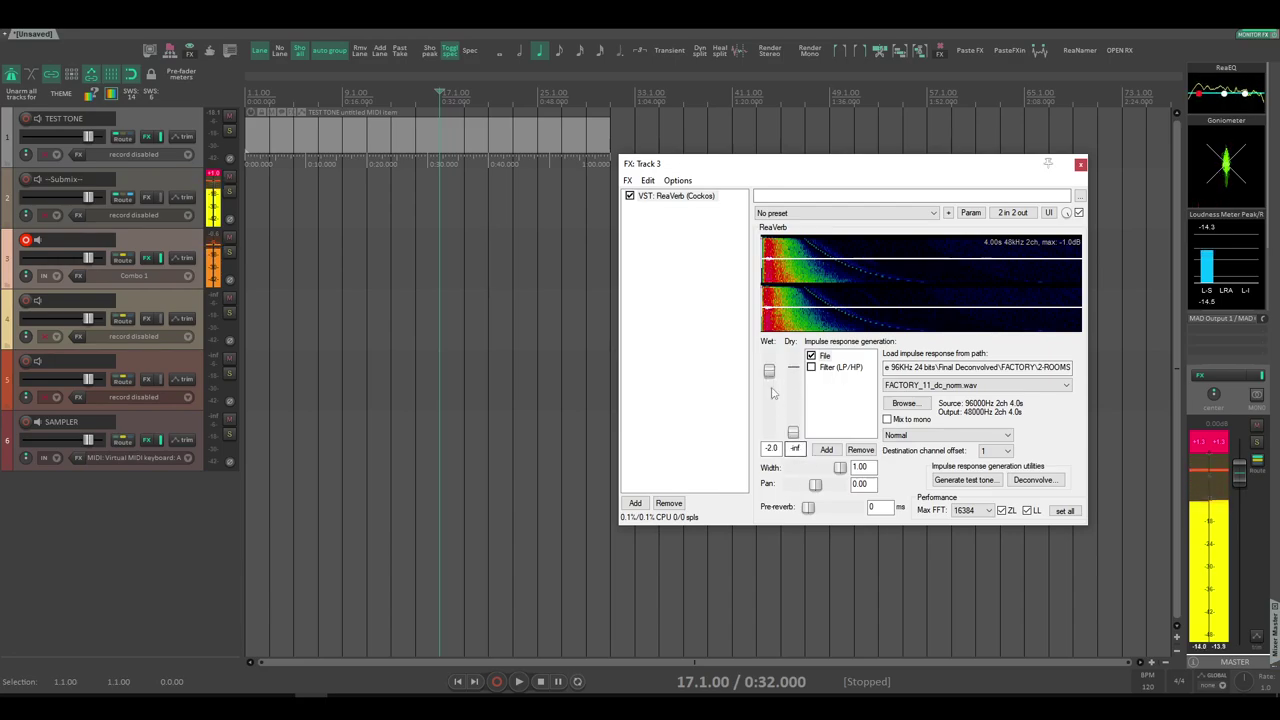
pyautogui.moveTo(793, 432); pyautogui.dragTo(793, 368)
# Step: Audition the room impulse responses FACTORY_14_dc_norm.wav and FACTORY_17_dc_norm.wav in turn
pyautogui.click(925, 386)
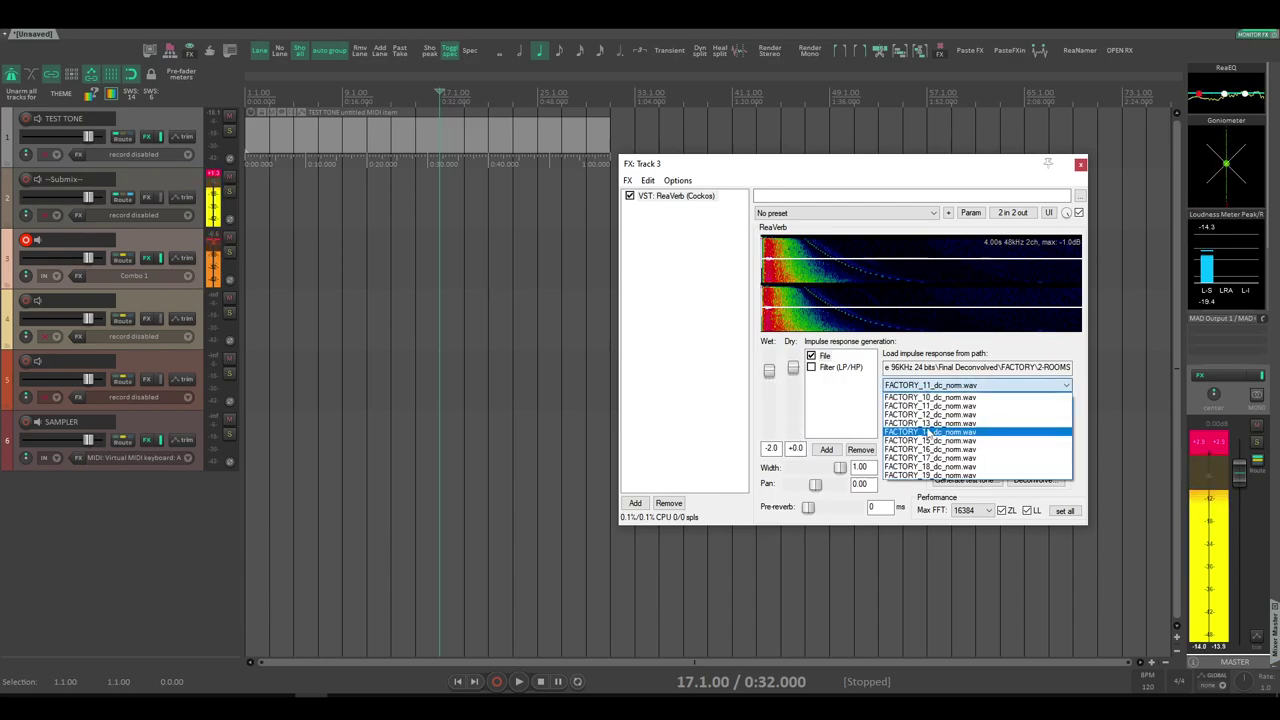
pyautogui.click(927, 434)
pyautogui.click(917, 386)
pyautogui.click(929, 461)
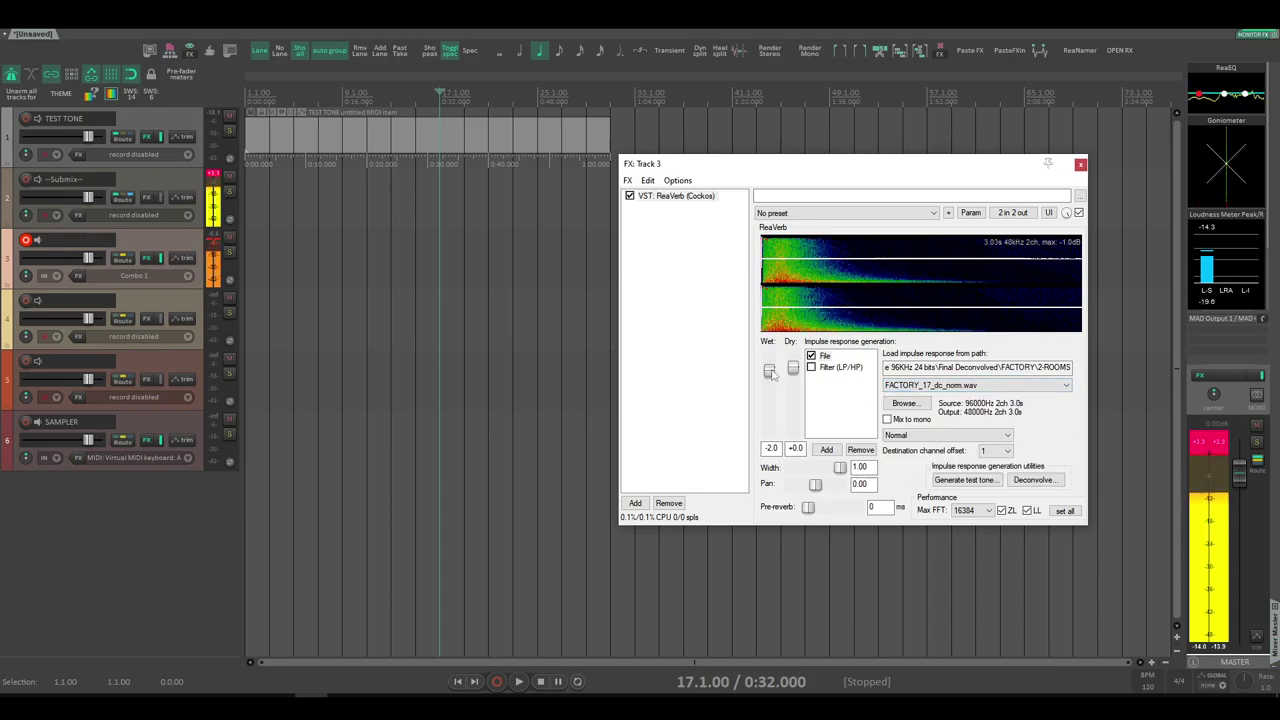
# Step: Load FACTORY_20_dc_norm.wav from the 3-PLATES folder as the impulse response
pyautogui.click(903, 402)
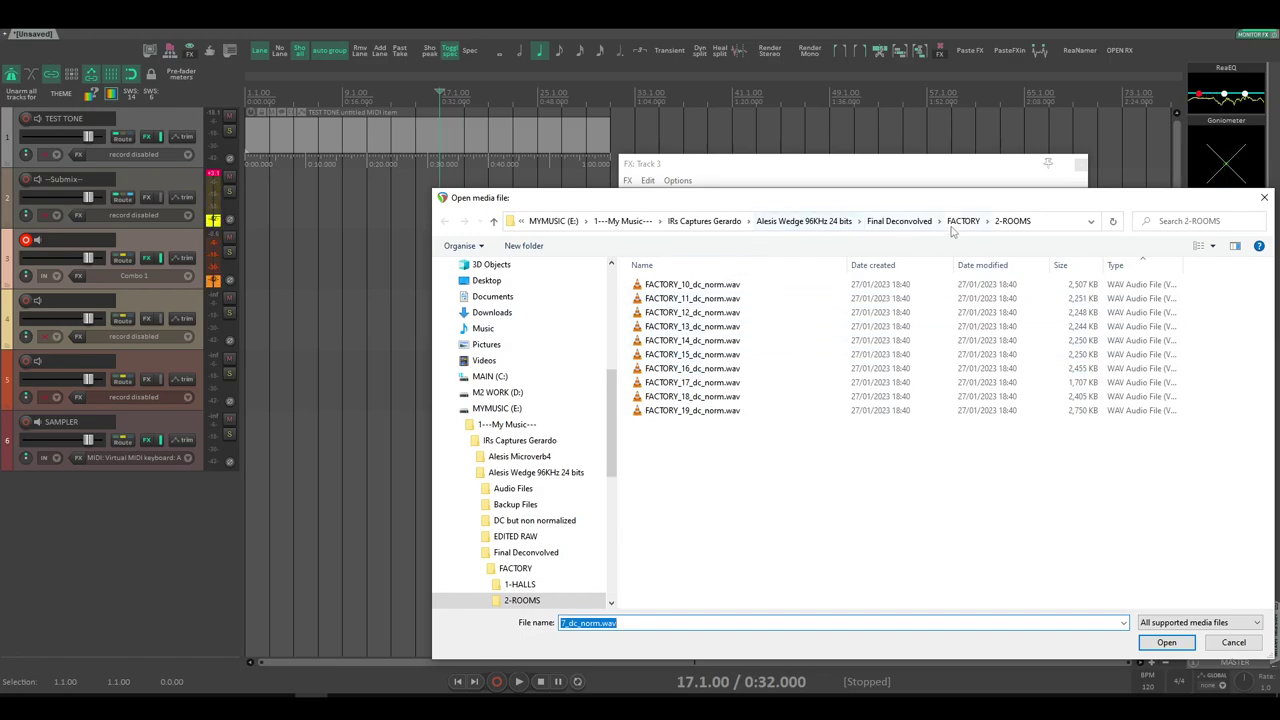
pyautogui.doubleClick(690, 312)
pyautogui.doubleClick(690, 285)
# Step: Audition the plate reverb at wet levels of -18.4 and -3.1, finishing at -inf wet
pyautogui.moveTo(769, 372); pyautogui.dragTo(775, 410)
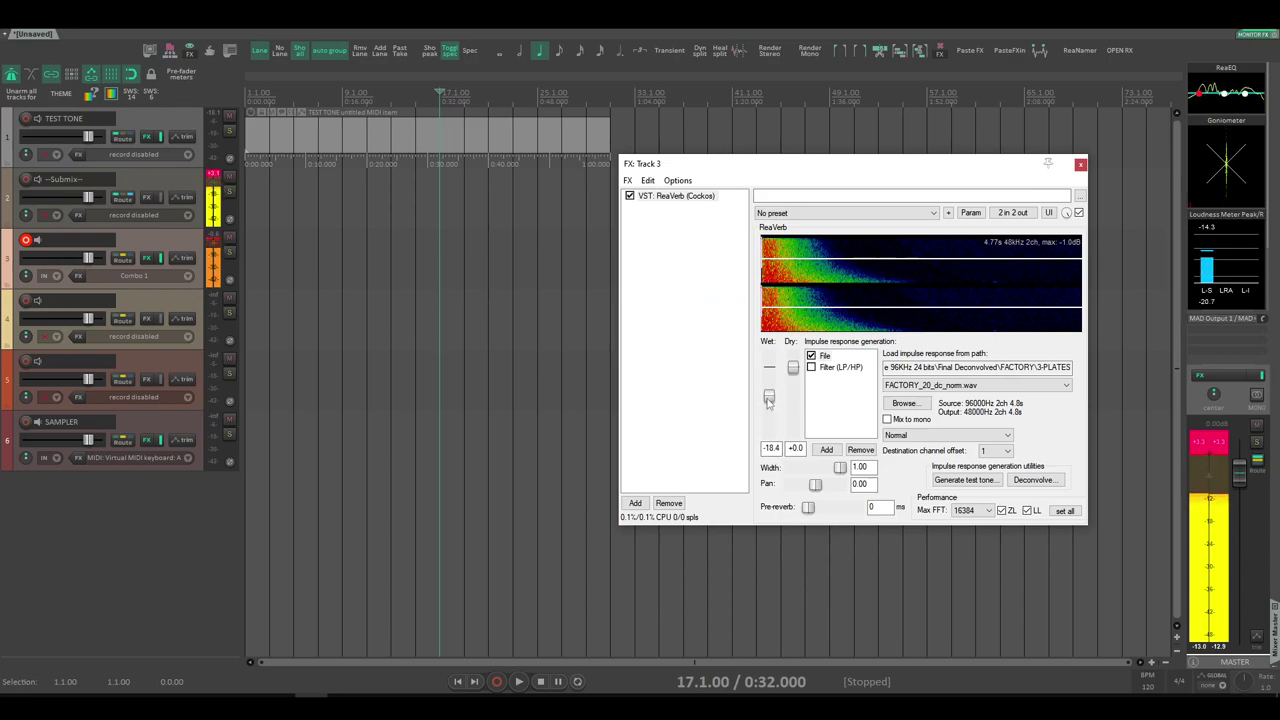
pyautogui.scroll(5, 769, 385)
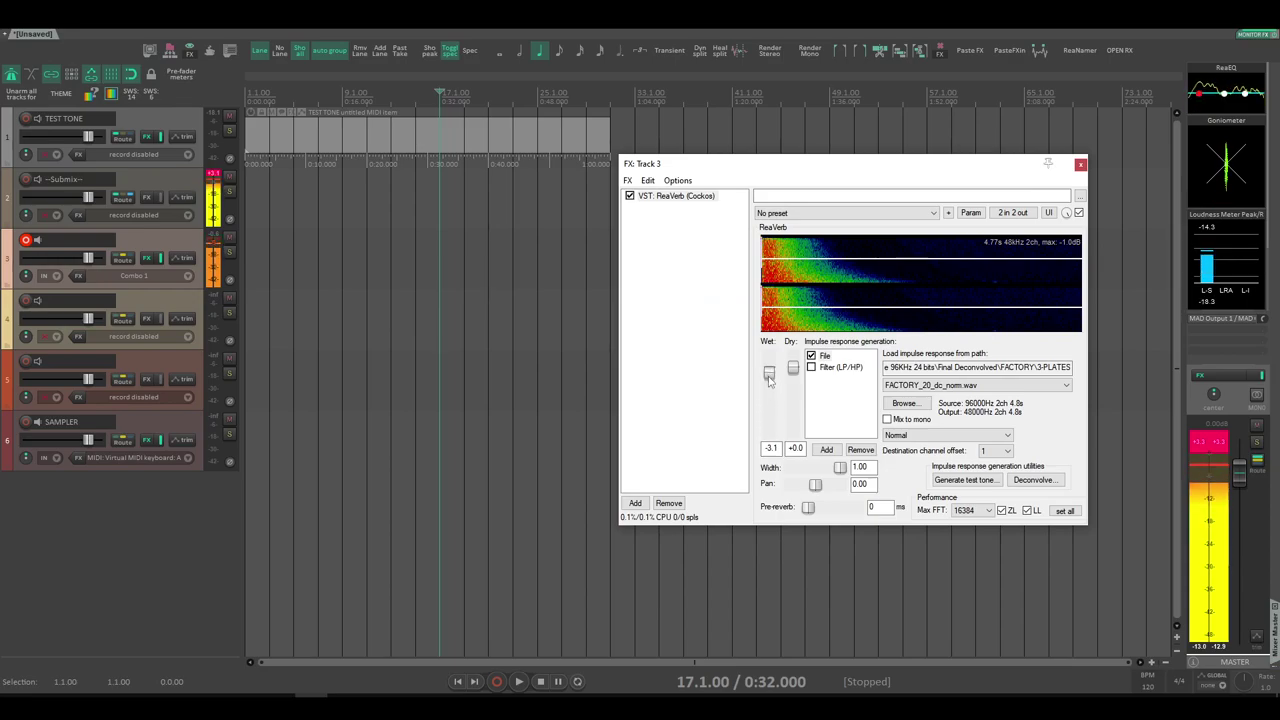
pyautogui.scroll(-8, 711, 385)
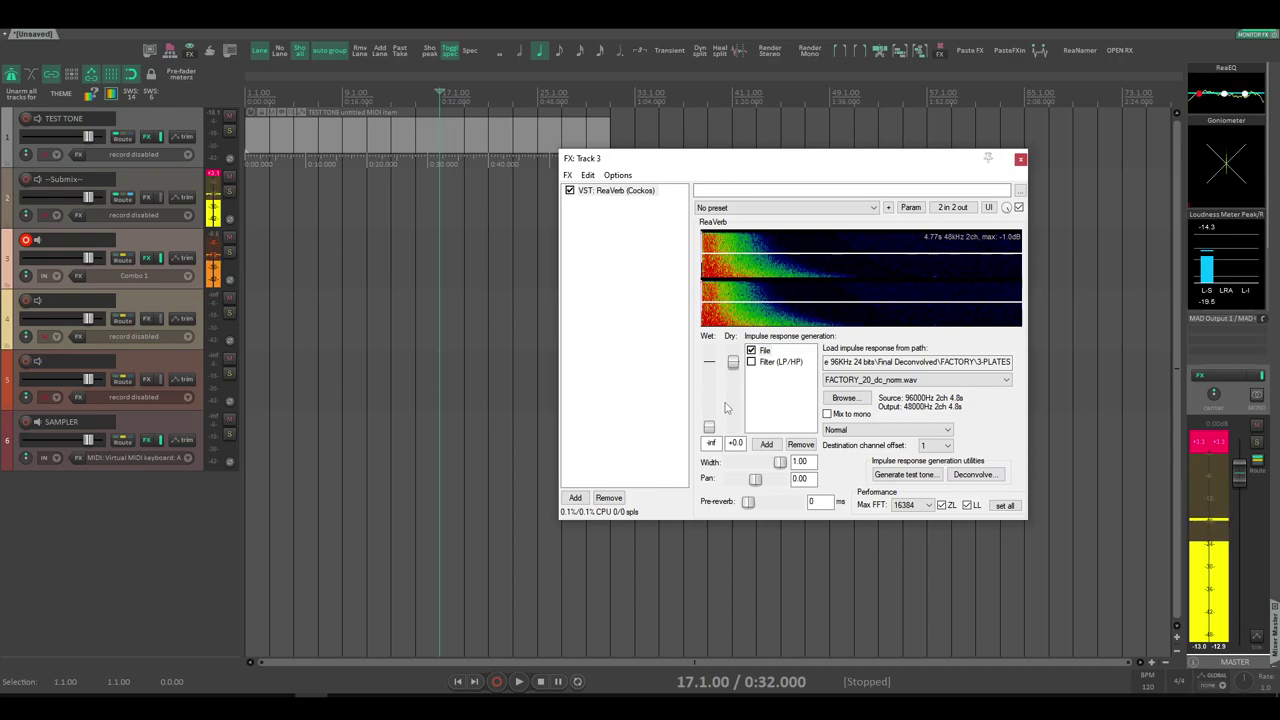
pyautogui.moveTo(746, 167); pyautogui.dragTo(726, 168)
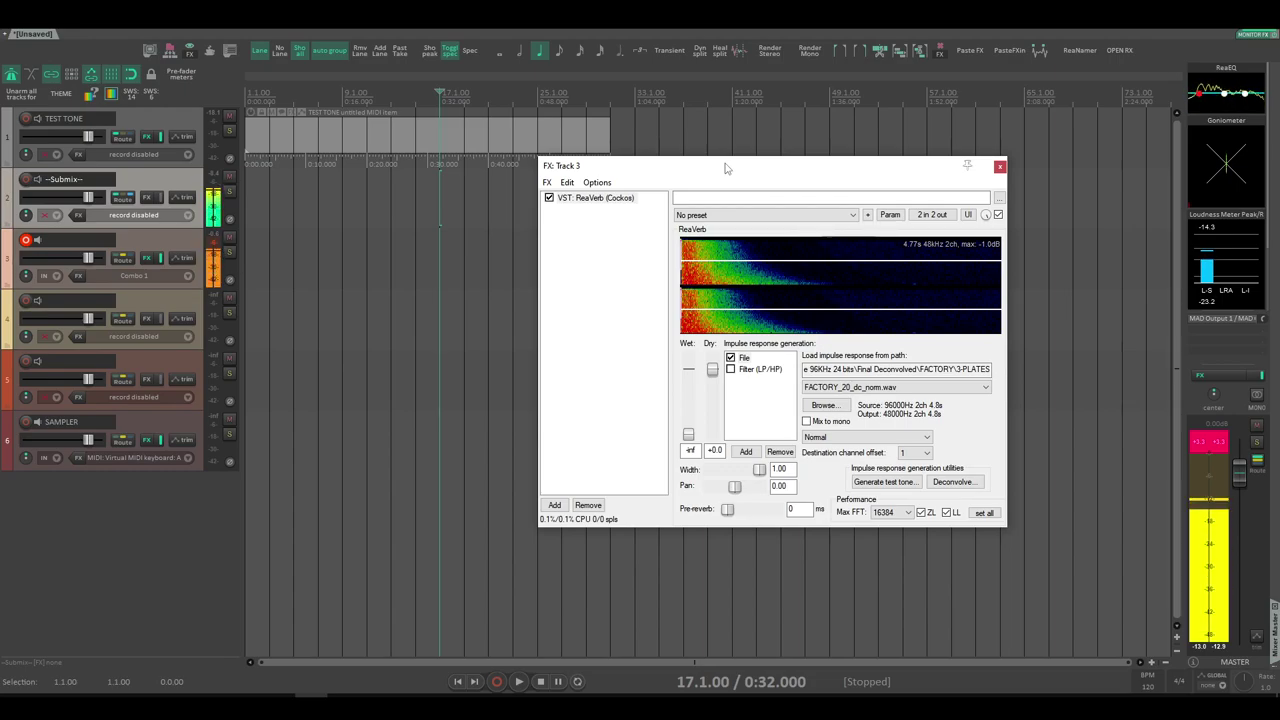
pyautogui.moveTo(860, 174); pyautogui.dragTo(885, 165)
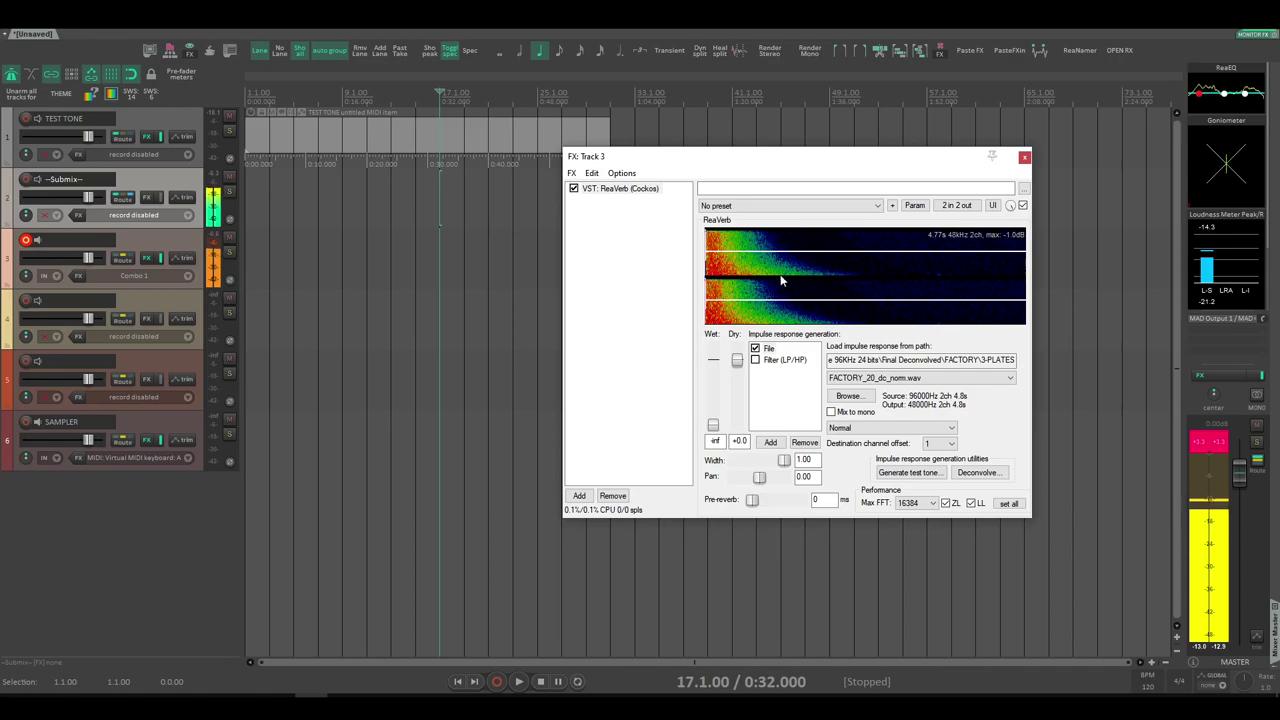
pyautogui.moveTo(691, 170); pyautogui.dragTo(705, 167)
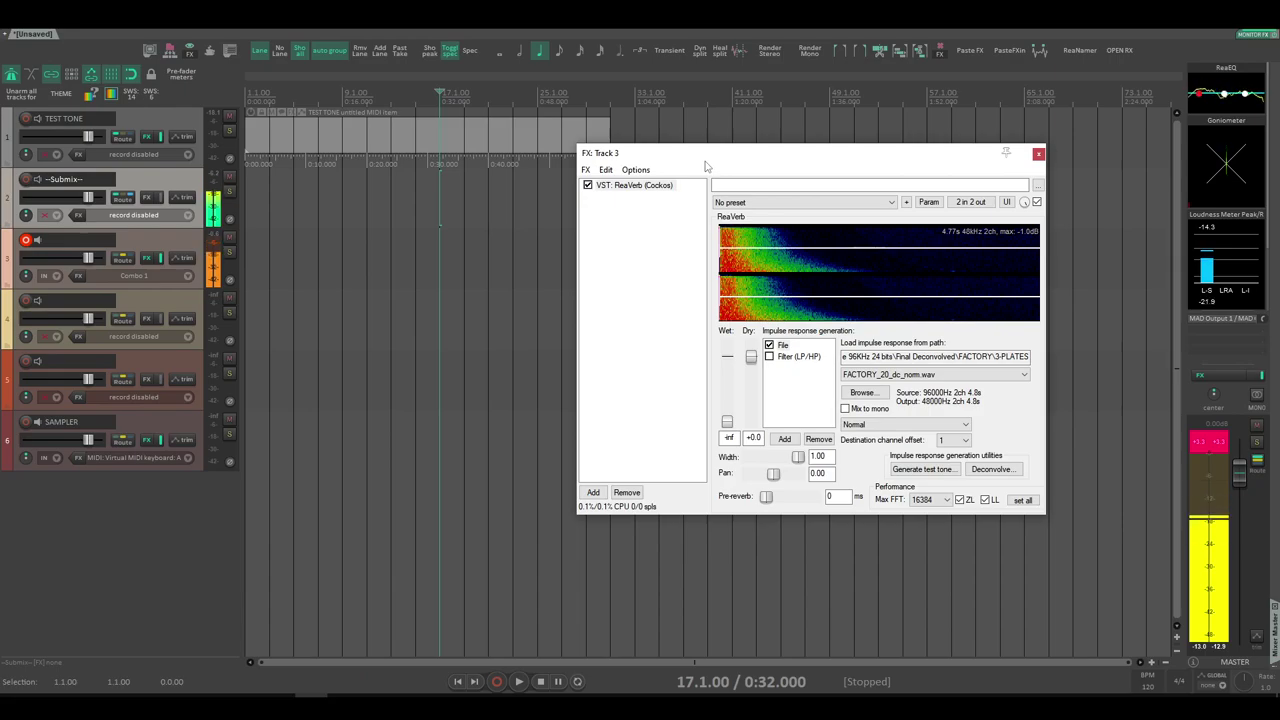
pyautogui.moveTo(873, 153); pyautogui.dragTo(856, 174)
# Step: Load FACTORY_24_dc_norm.wav as the impulse response and set the wet level to -7.8
pyautogui.click(900, 382)
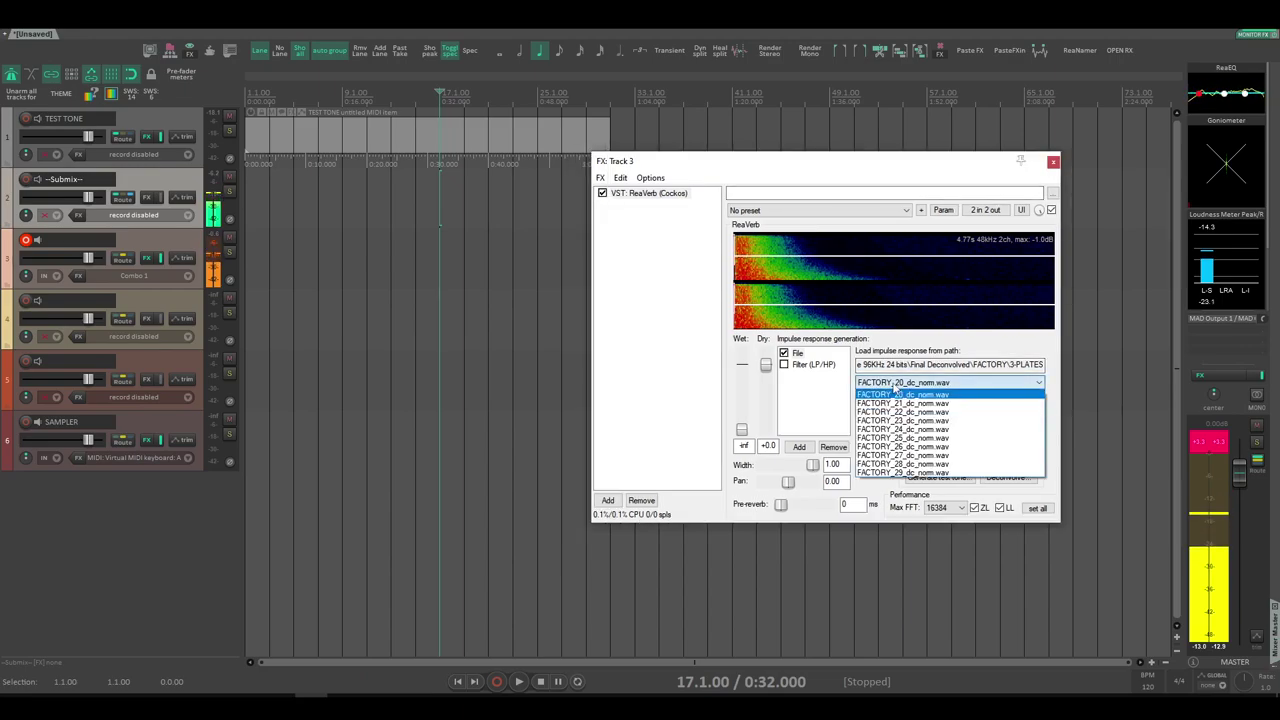
pyautogui.click(900, 430)
pyautogui.moveTo(741, 429); pyautogui.dragTo(743, 377)
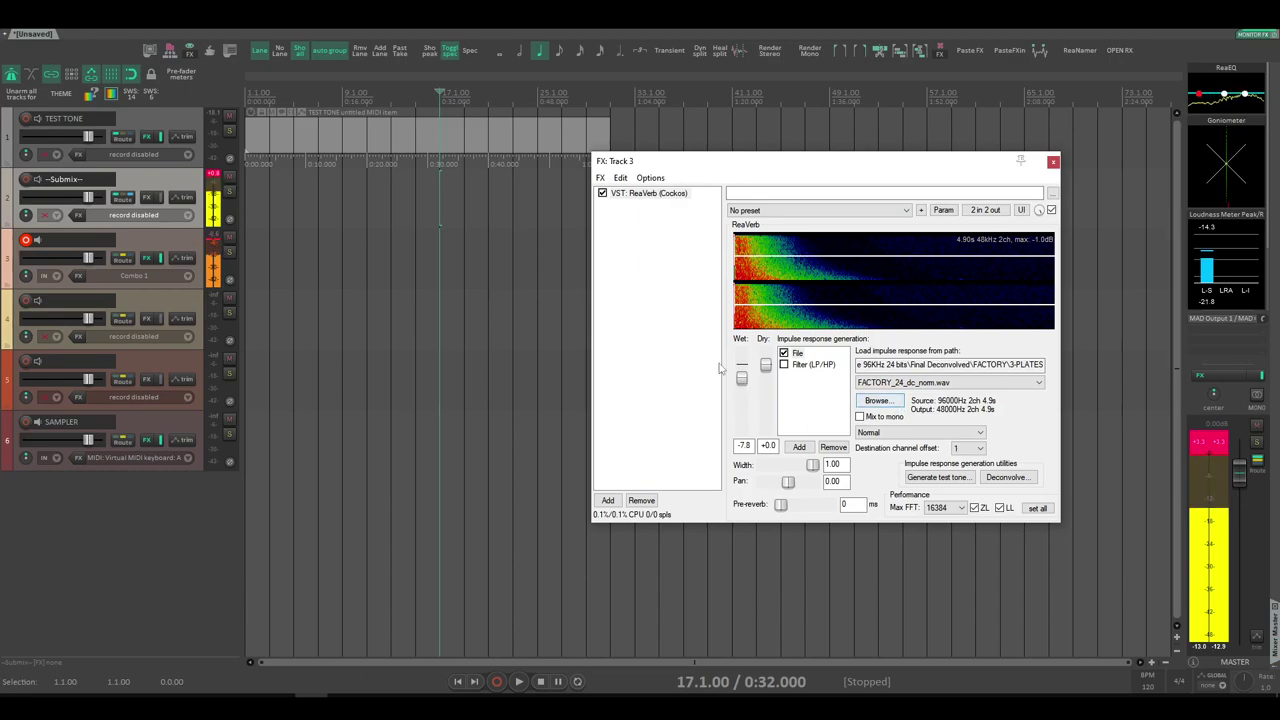
# Step: Load DEFAULT_100_dc_norm.wav from the 6-DEFAULT PROGRAMS folder and audition it at -3.5 wet, finishing at -inf wet
pyautogui.click(877, 401)
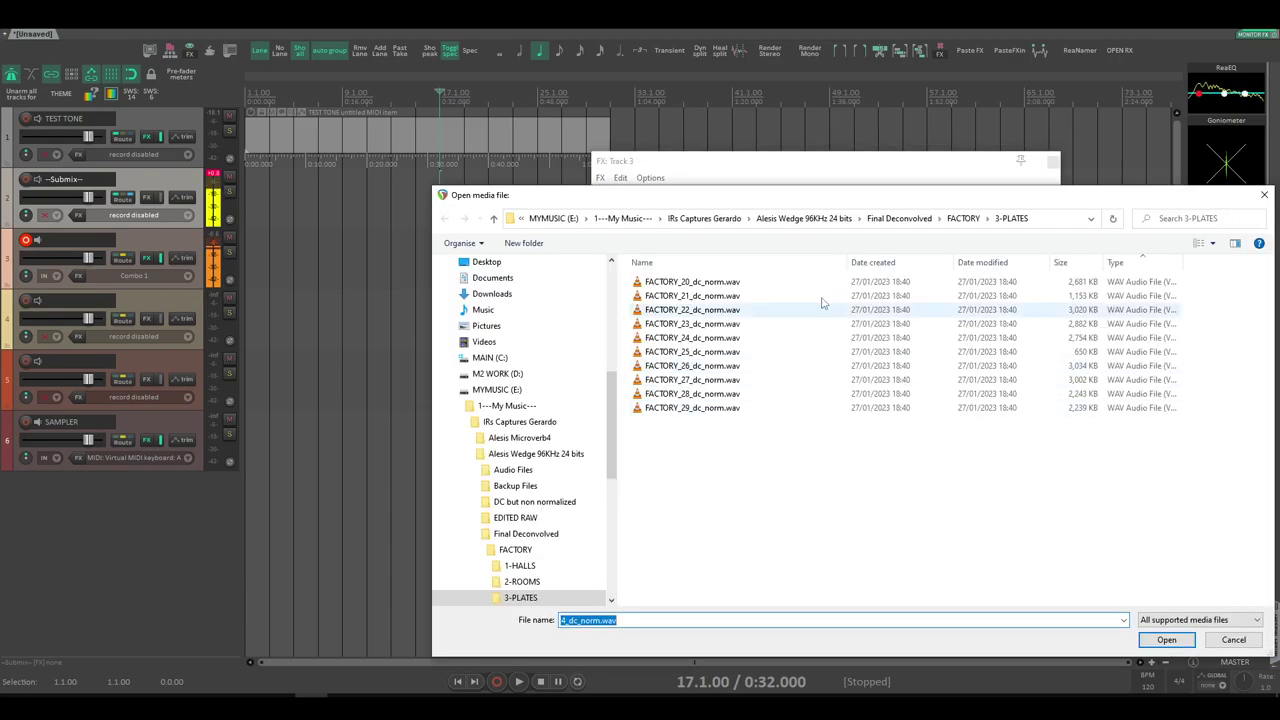
pyautogui.click(972, 218)
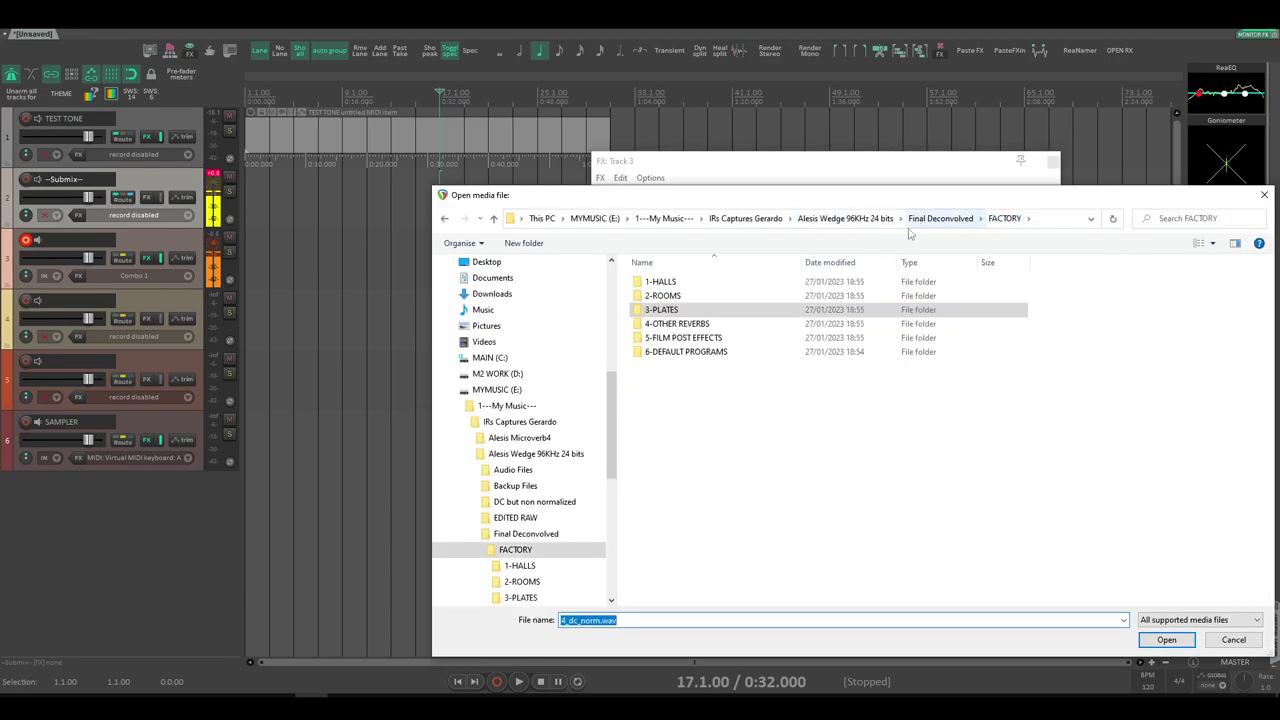
pyautogui.click(706, 355)
pyautogui.doubleClick(706, 352)
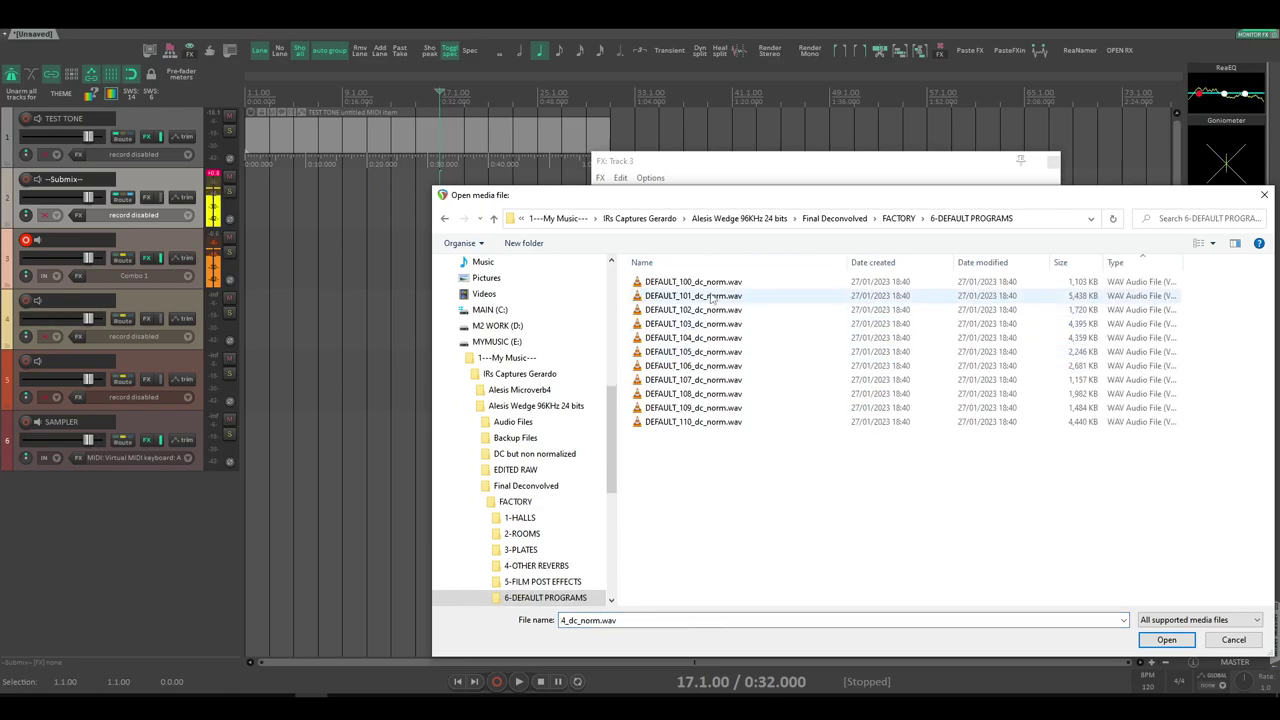
pyautogui.doubleClick(700, 281)
pyautogui.moveTo(737, 438); pyautogui.dragTo(743, 376)
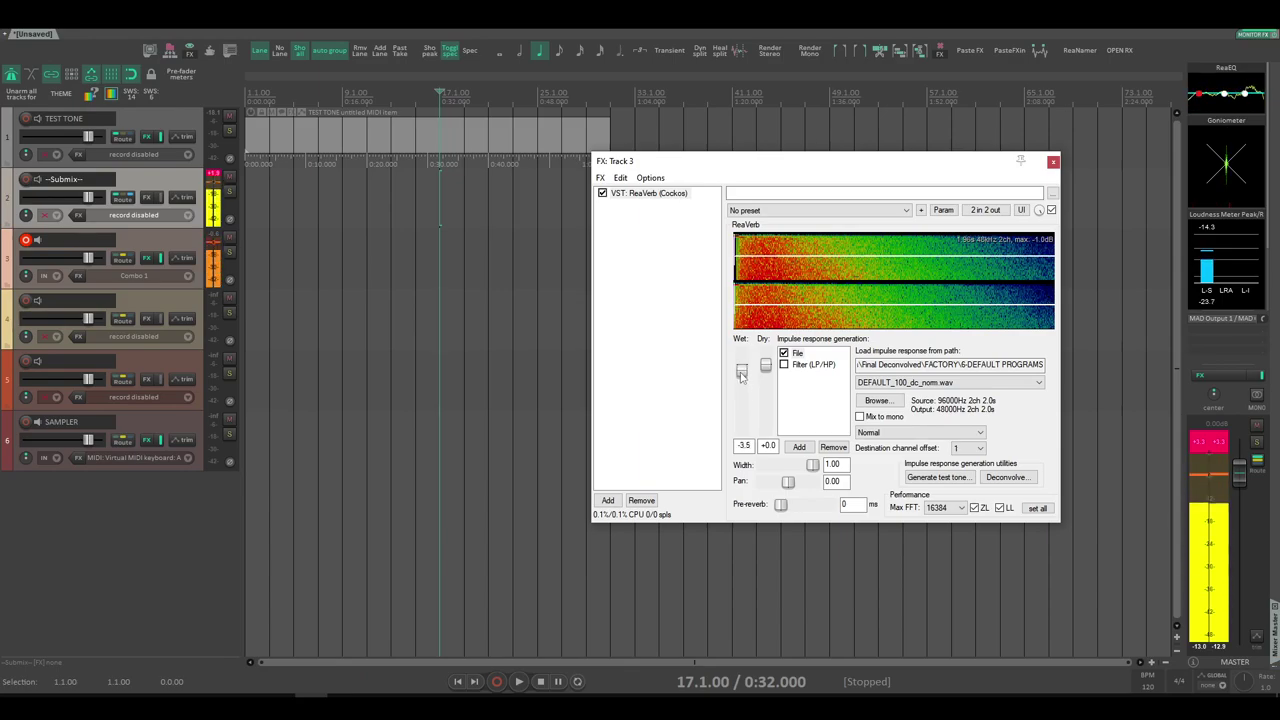
pyautogui.moveTo(741, 378); pyautogui.dragTo(743, 430)
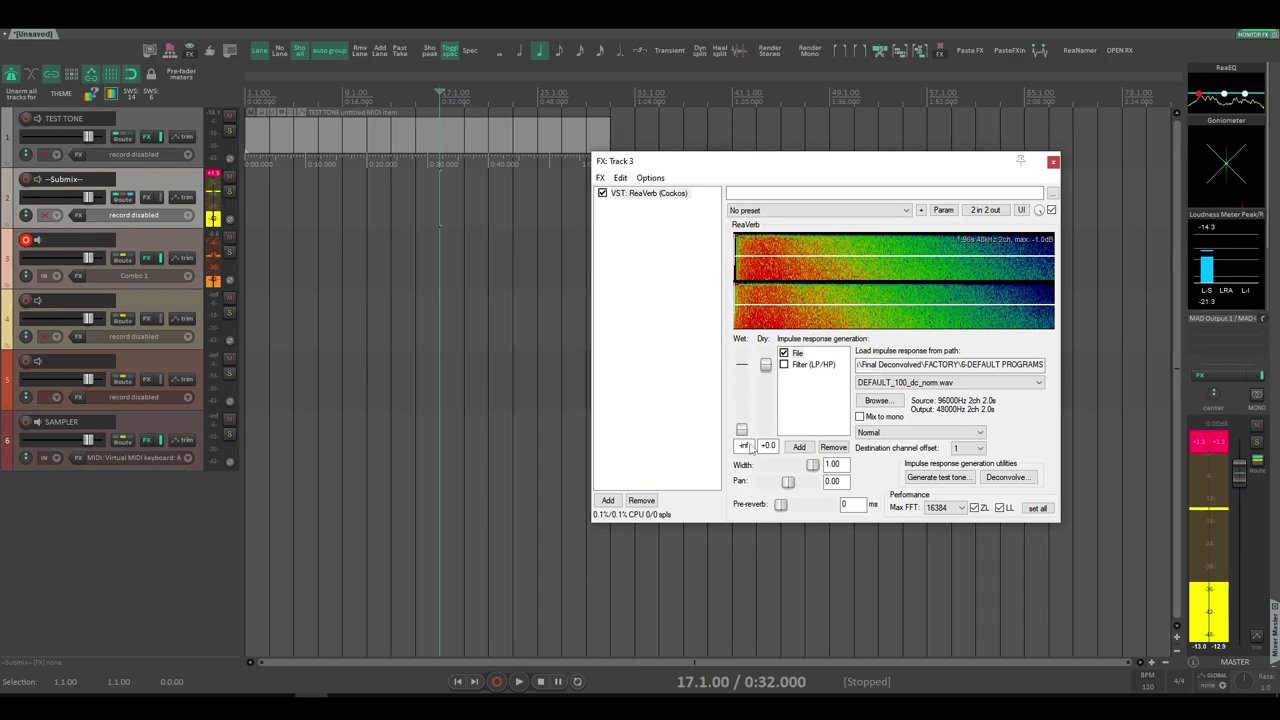
# Step: Load DEFAULT_107_dc_norm.wav as the impulse response and audition it with the wet level at -15.9
pyautogui.hotkey('alt', 'Down')
pyautogui.press('Down')
pyautogui.press('Down')
pyautogui.press('Down')
pyautogui.press('Down')
pyautogui.press('Down')
pyautogui.press('Down')
pyautogui.press('Down')
pyautogui.press('Return')
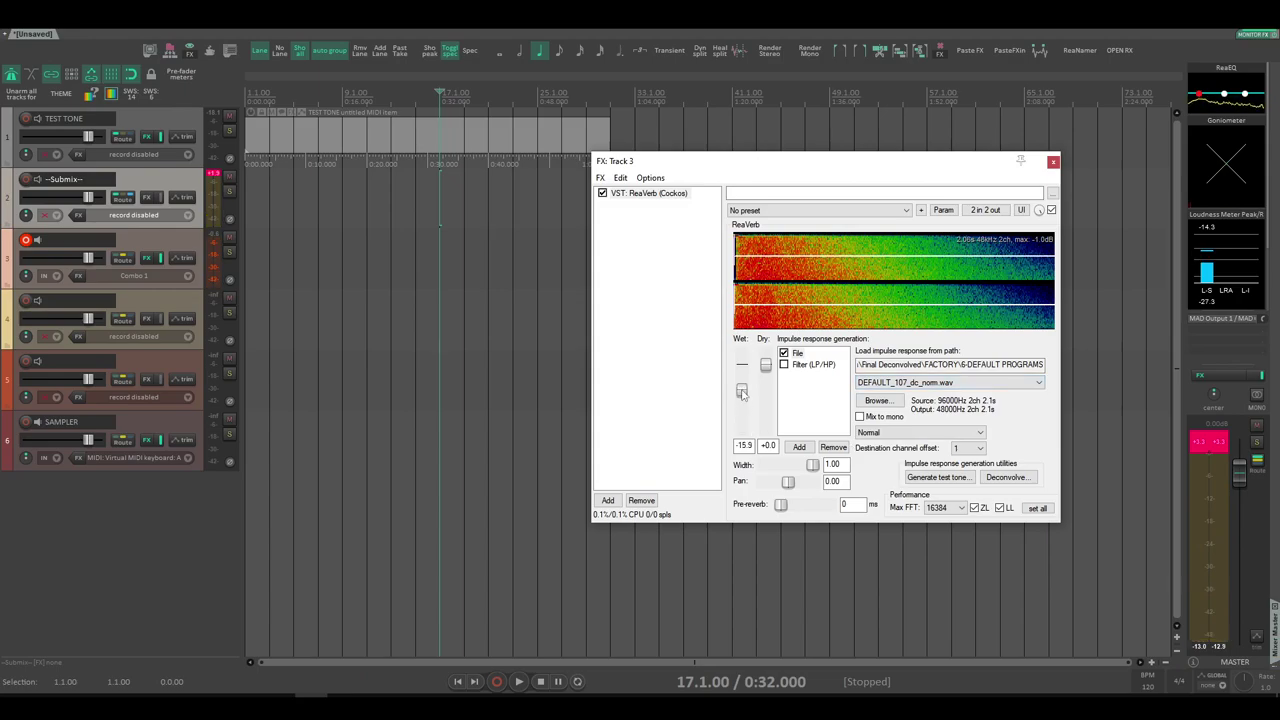
# Step: Load DEFAULT_105_dc_norm.wav as the impulse response and audition it with the wet level at -3.8
pyautogui.click(905, 382)
pyautogui.click(907, 440)
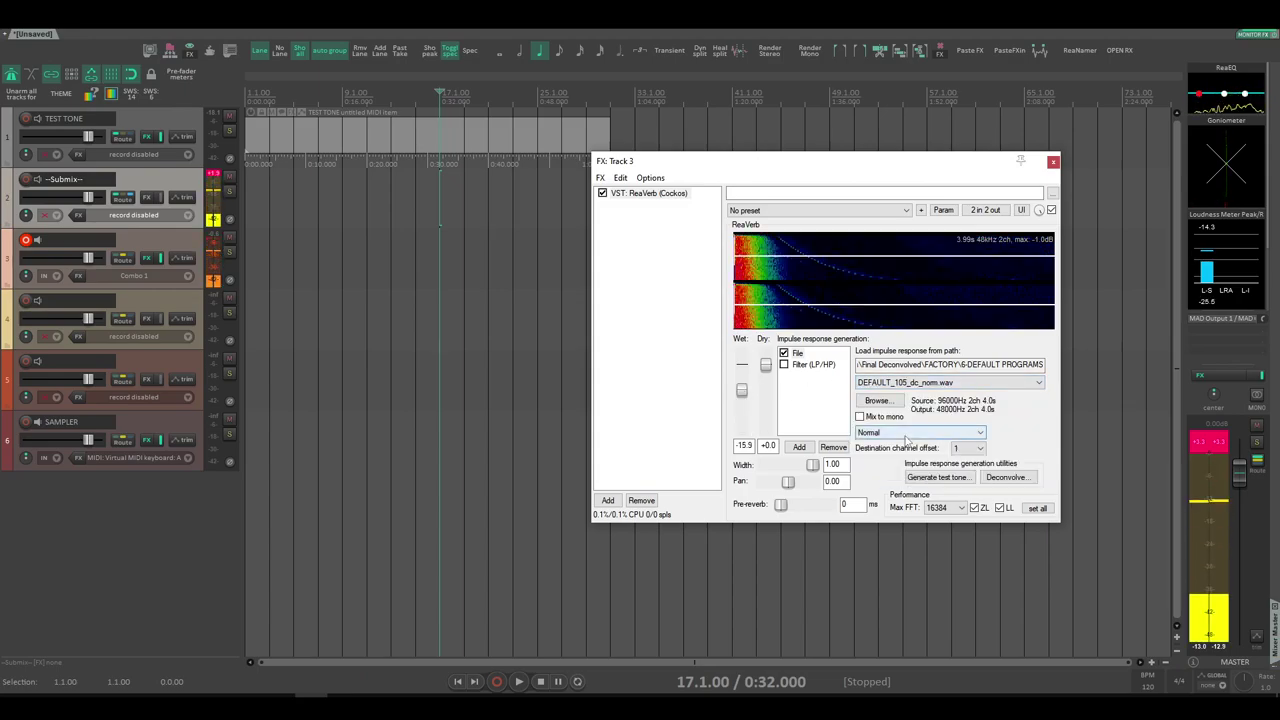
pyautogui.moveTo(741, 390); pyautogui.dragTo(745, 378)
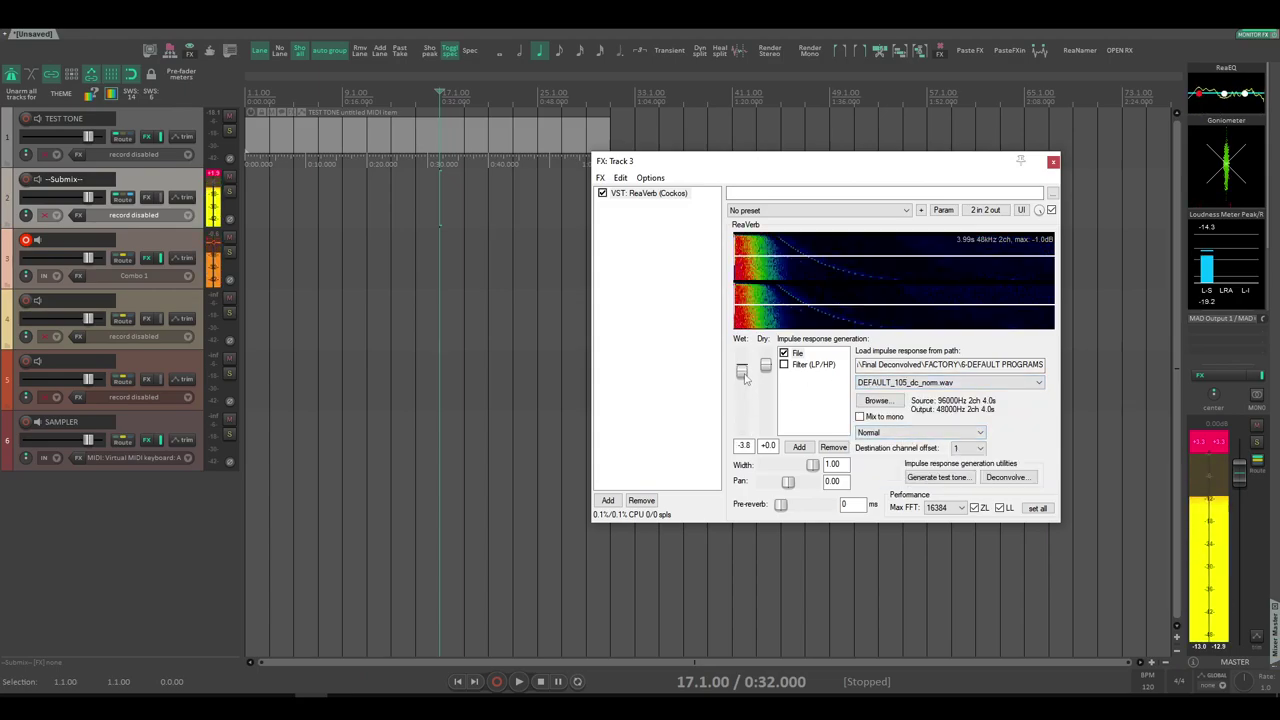
# Step: Audition DEFAULT_109_dc_norm.wav, DEFAULT_107_dc_norm.wav and DEFAULT_110_dc_norm.wav in turn with the wet level at -3.1
pyautogui.click(905, 382)
pyautogui.click(905, 466)
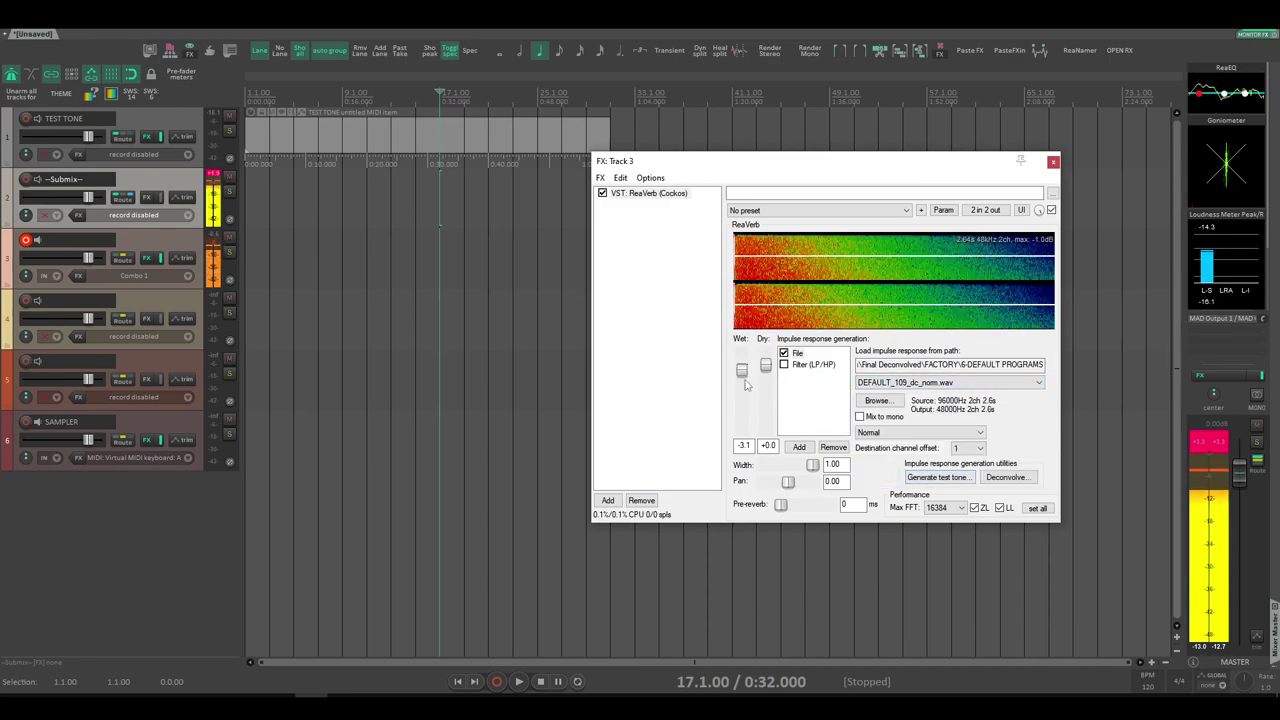
pyautogui.click(905, 382)
pyautogui.click(907, 460)
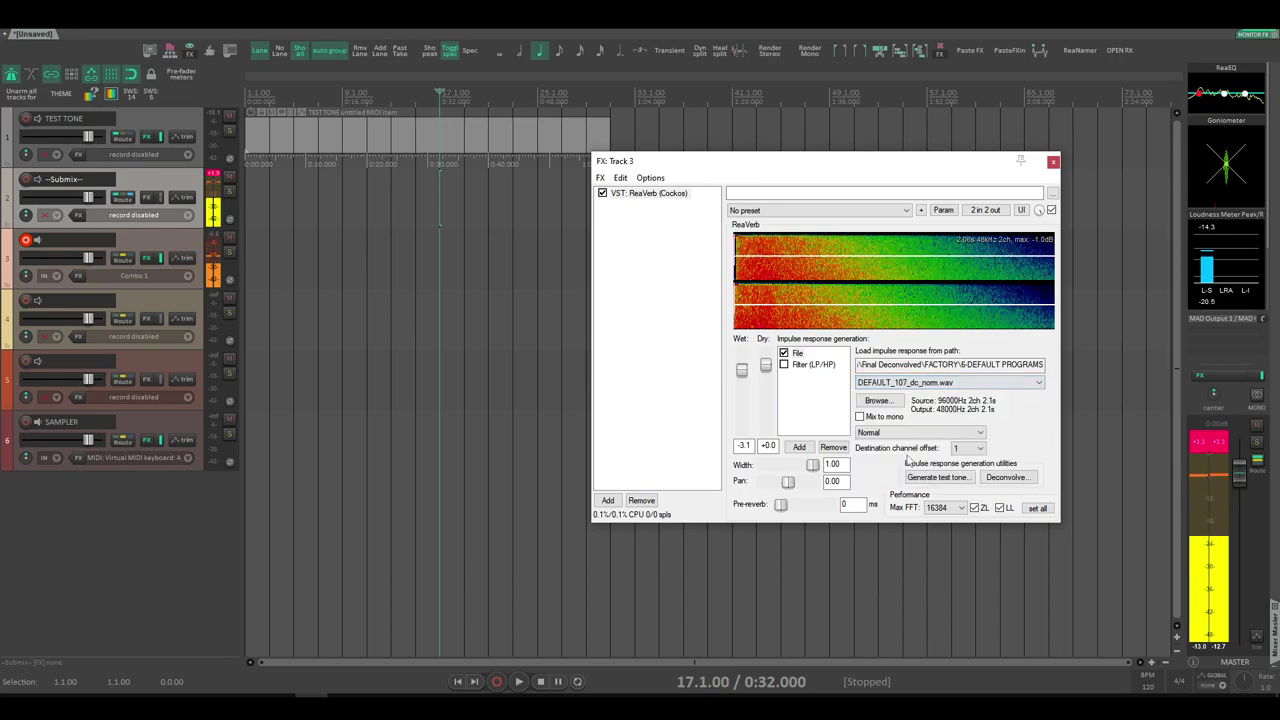
pyautogui.click(905, 382)
pyautogui.click(910, 468)
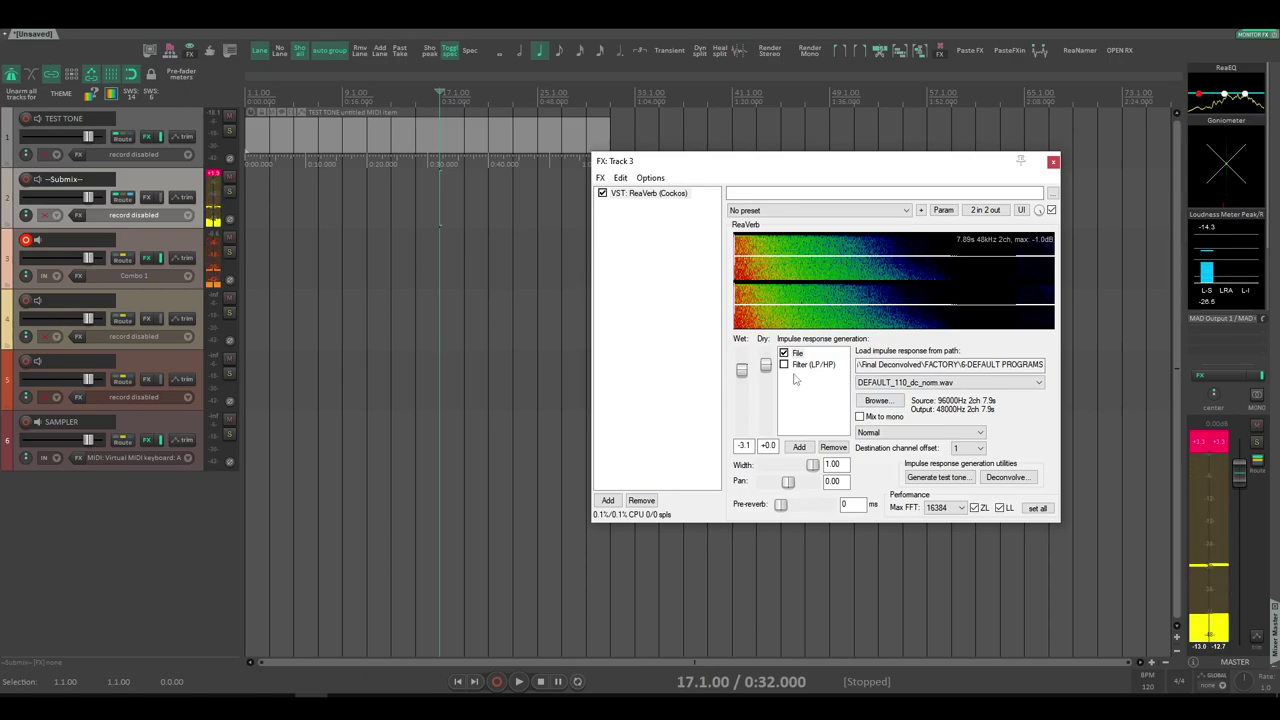
# Step: Load USER_00_dc_norm.wav from the USER 1-HALLS folder and audition it with the wet level at -31.6
pyautogui.click(877, 400)
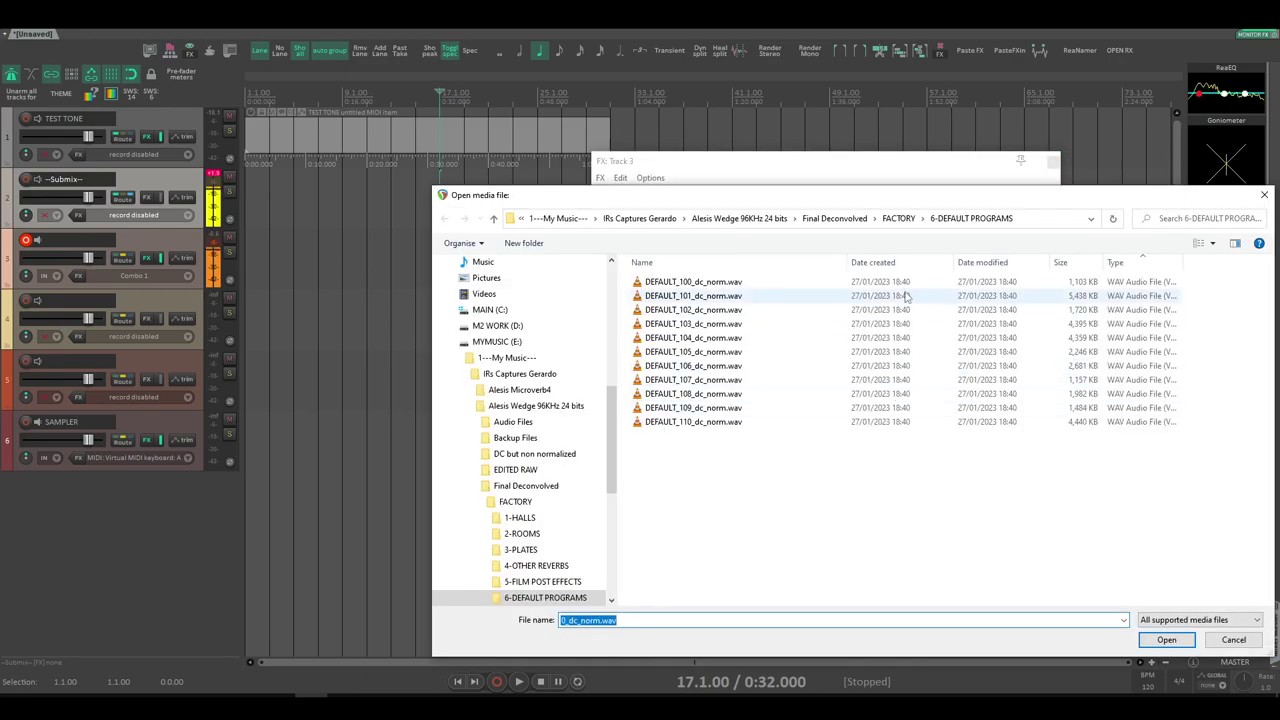
pyautogui.click(835, 218)
pyautogui.doubleClick(688, 296)
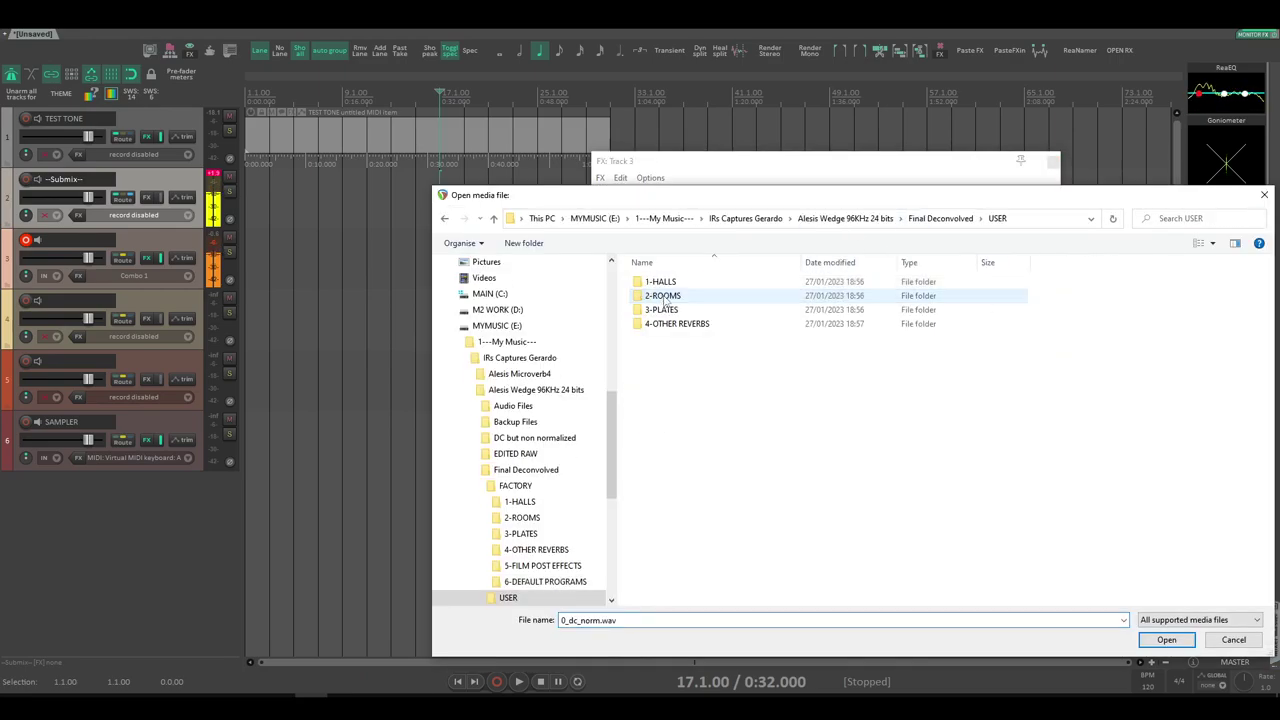
pyautogui.doubleClick(686, 283)
pyautogui.doubleClick(686, 282)
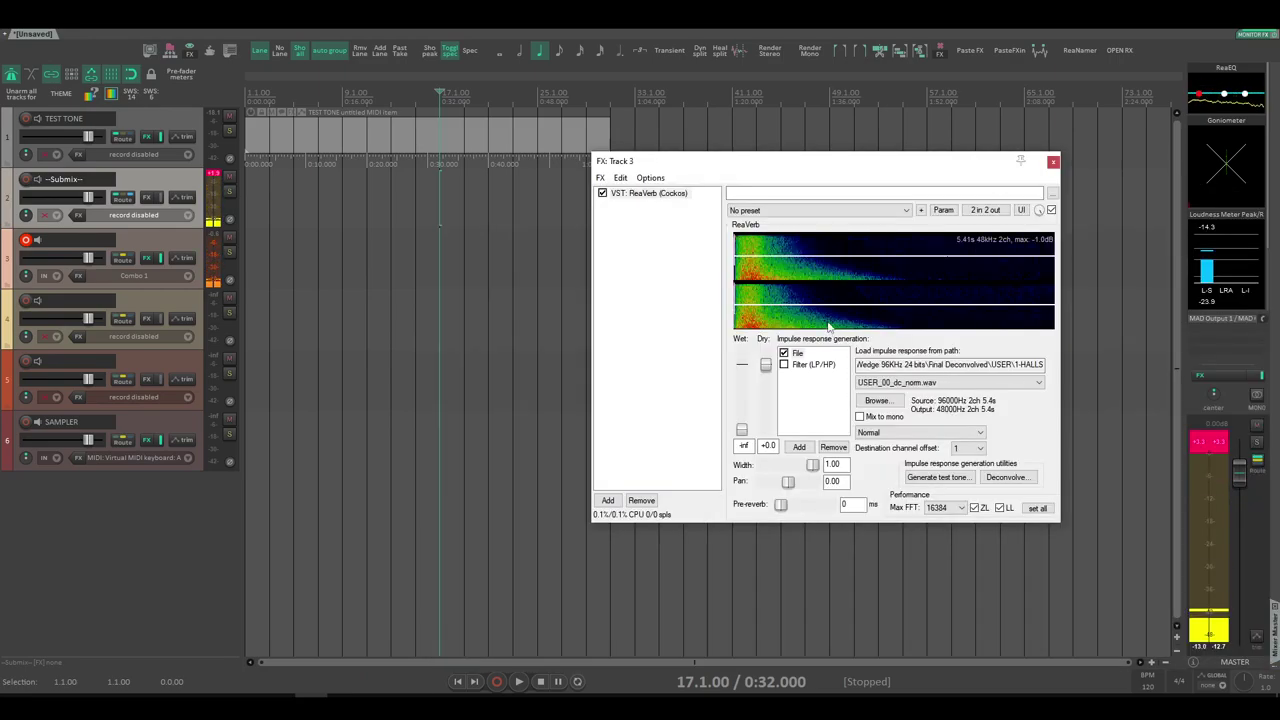
pyautogui.moveTo(744, 396); pyautogui.dragTo(742, 416)
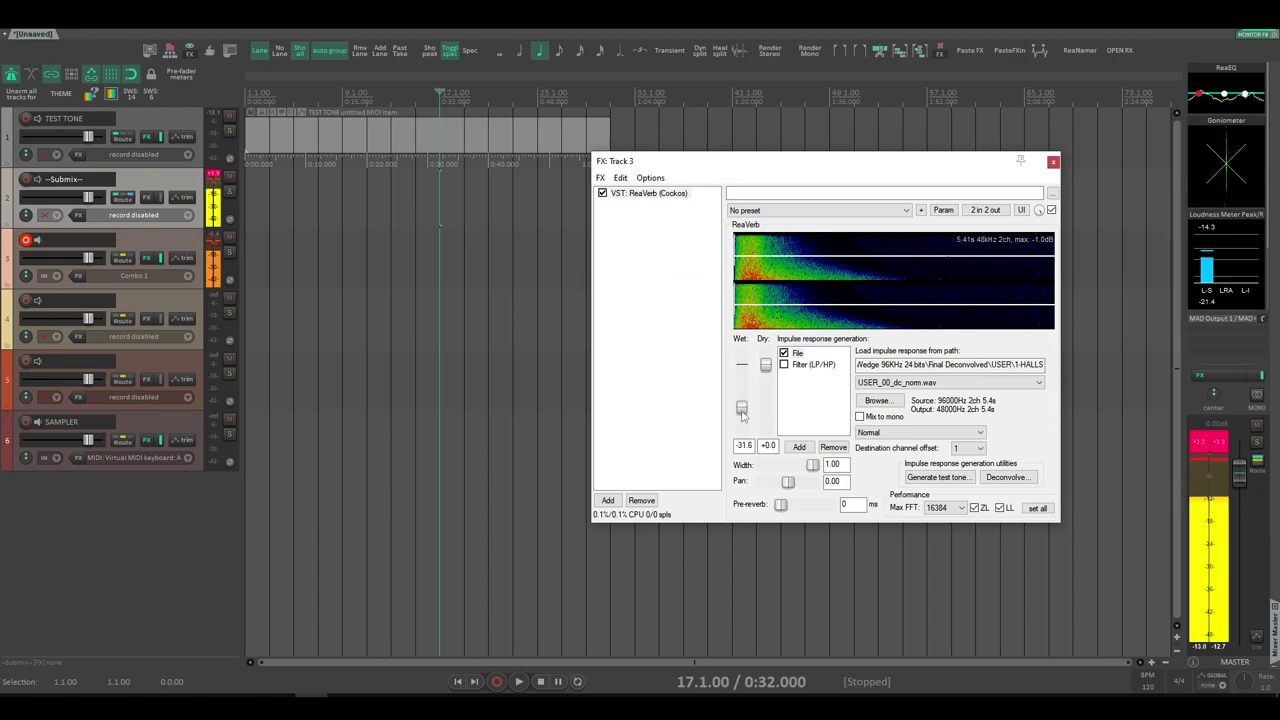
# Step: Browse the Alesis Wedge Final Deconvolved folder to examine the FACTORY and USER reverb categories, without loading a file
pyautogui.click(877, 401)
pyautogui.click(938, 218)
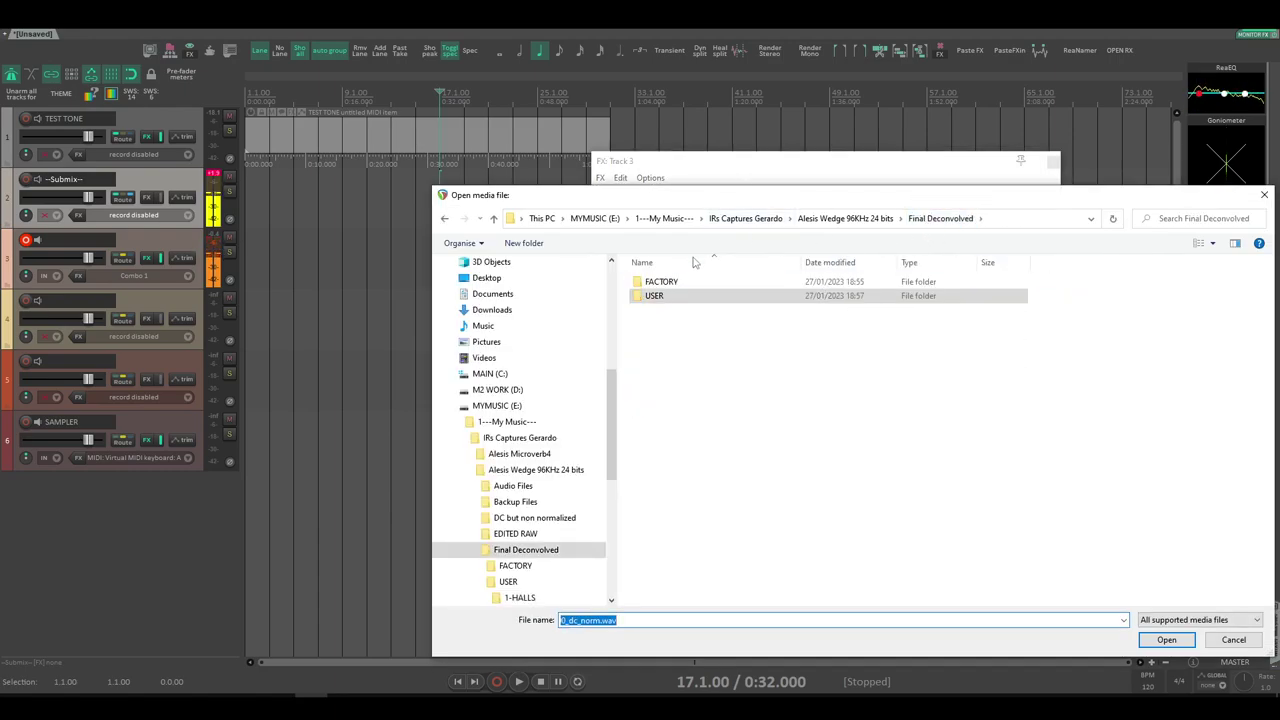
pyautogui.doubleClick(661, 282)
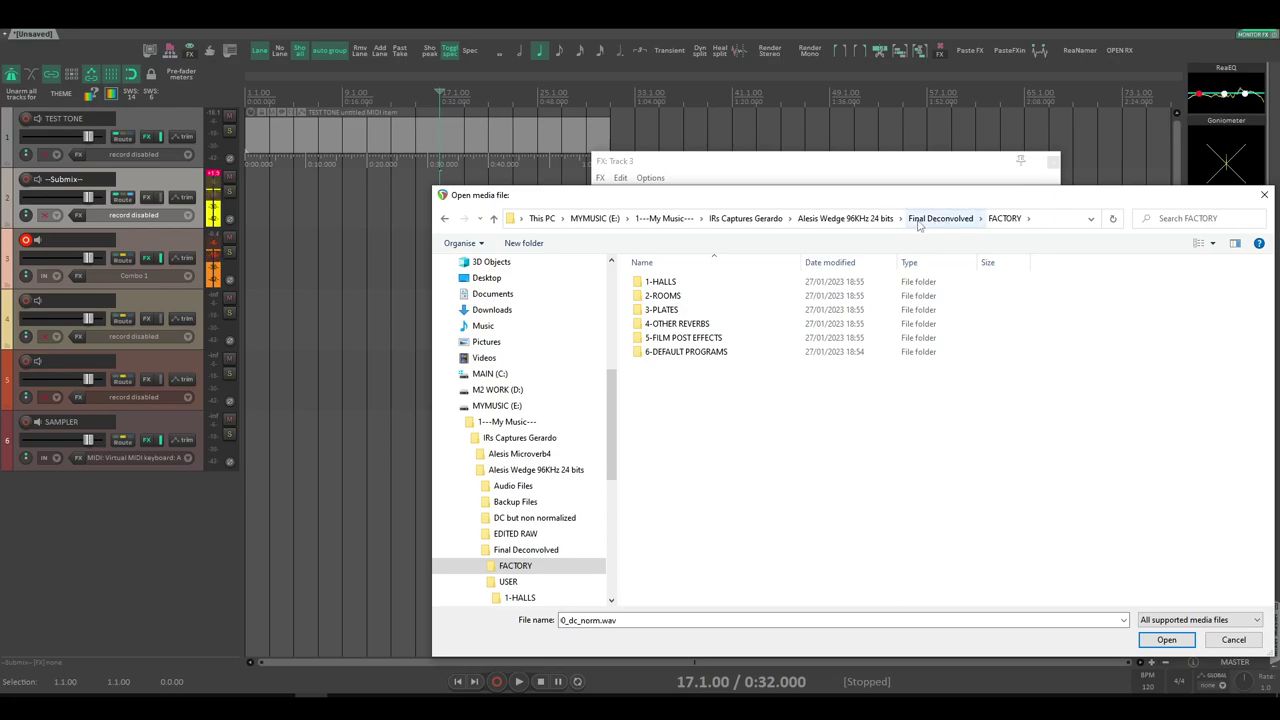
pyautogui.click(845, 218)
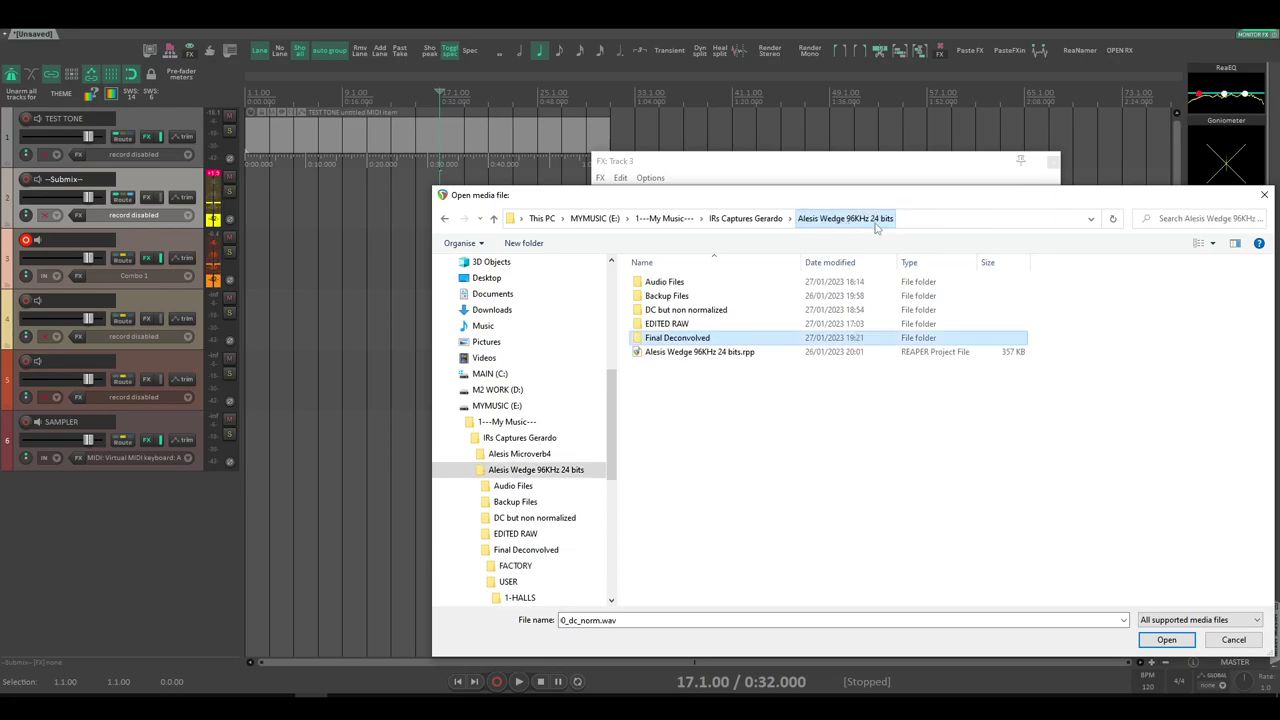
pyautogui.doubleClick(677, 332)
pyautogui.doubleClick(662, 282)
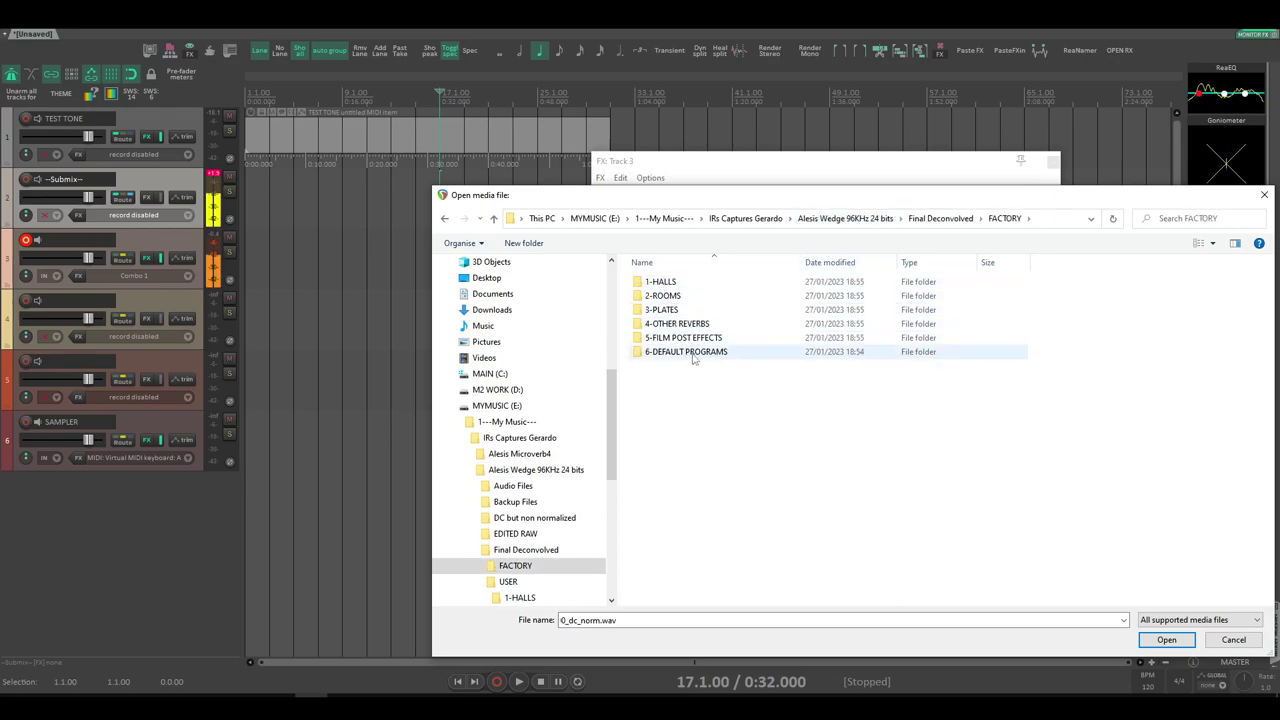
pyautogui.press('BackSpace')
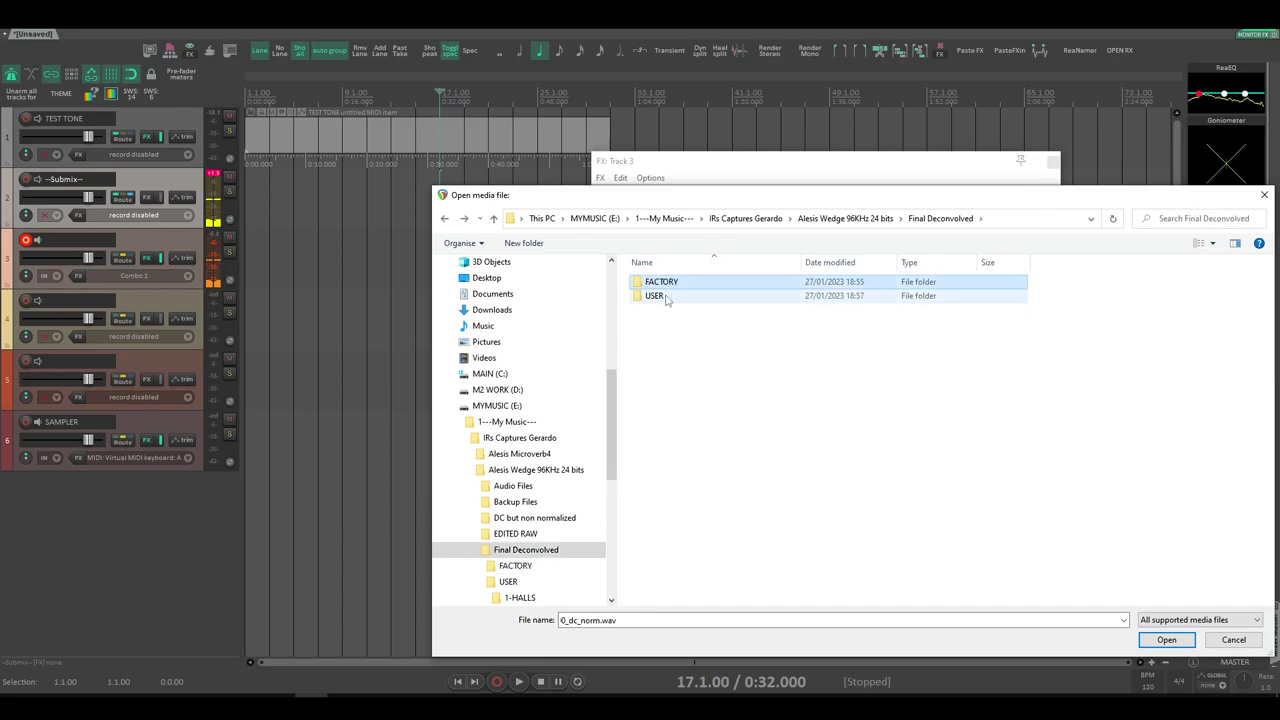
pyautogui.doubleClick(710, 296)
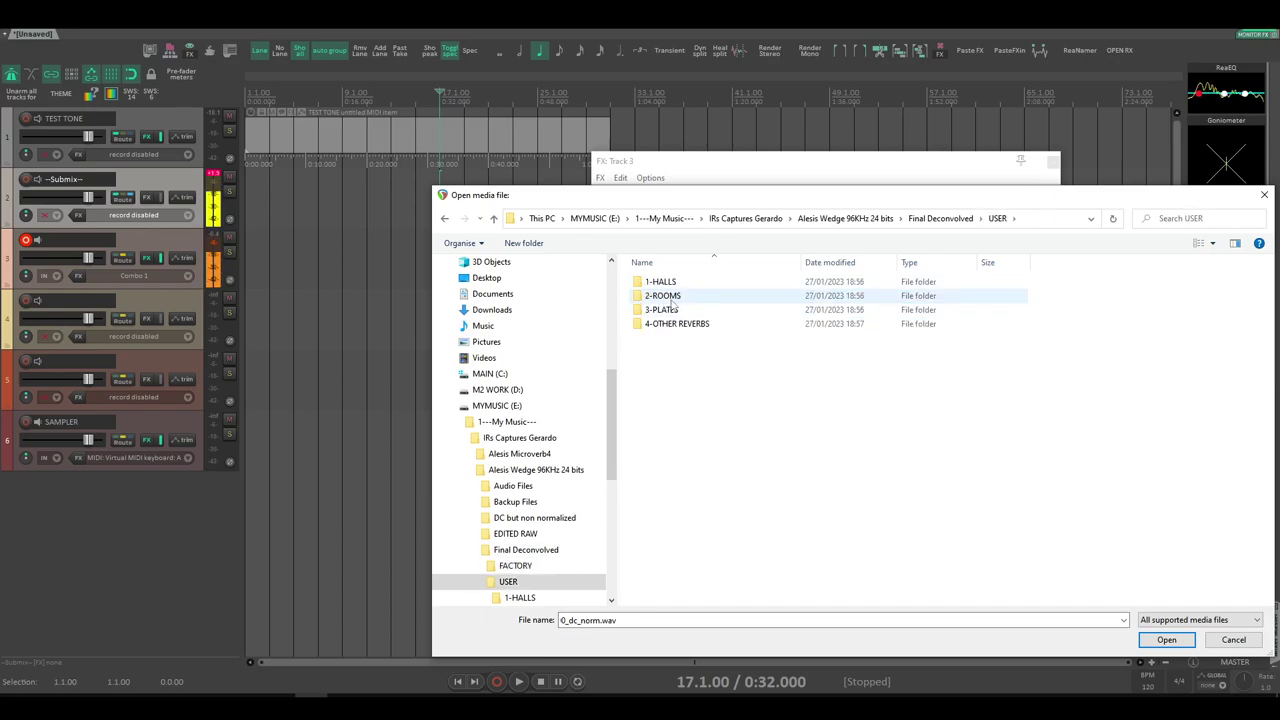
pyautogui.click(1263, 196)
# Step: Set ReaVerb's wet level to -3.8 and load USER_03_dc_norm.wav as the impulse response
pyautogui.moveTo(740, 384); pyautogui.dragTo(743, 378)
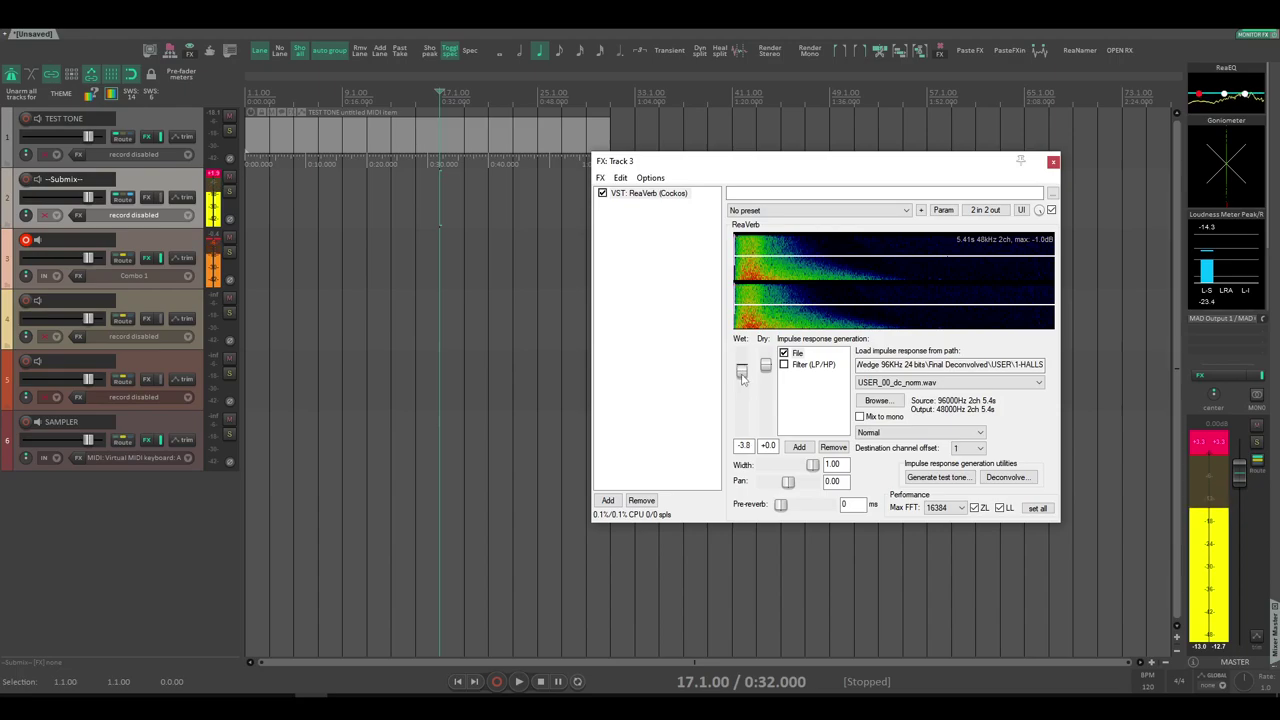
pyautogui.click(910, 389)
pyautogui.click(905, 425)
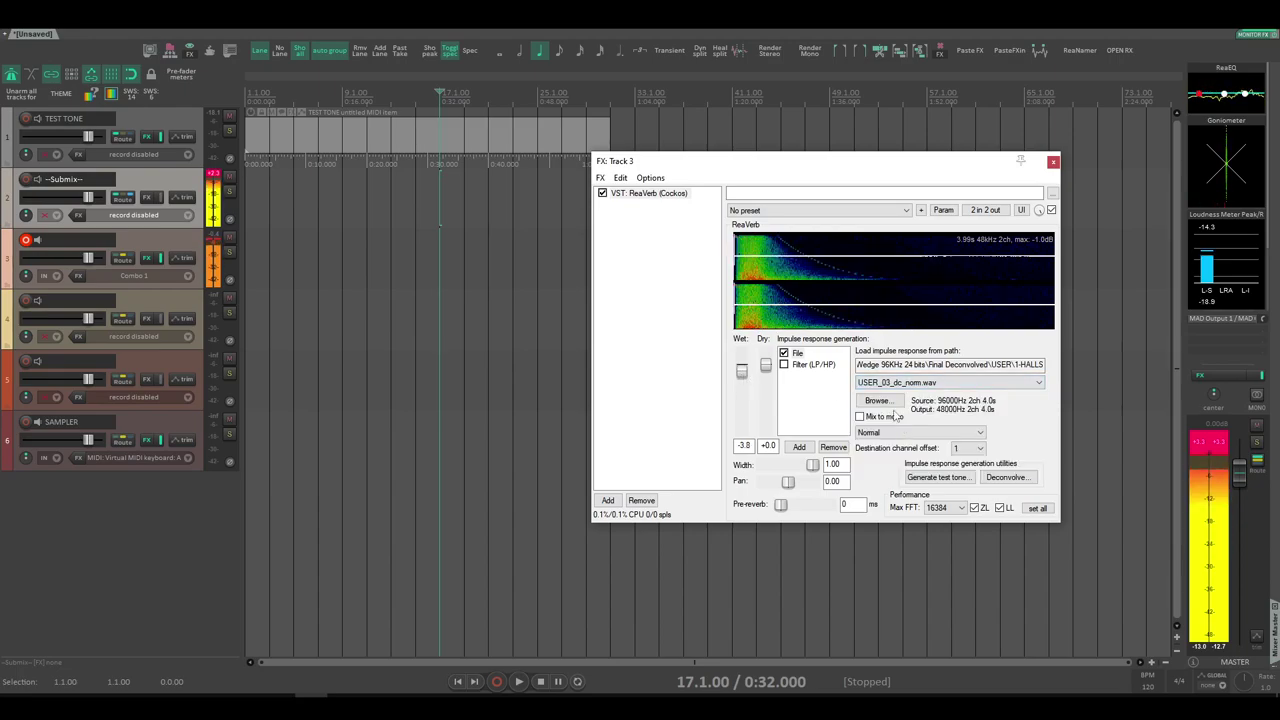
# Step: Load USER_05_dc_norm.wav and audition it with the dry level at -inf and the wet level at -7.4
pyautogui.click(896, 383)
pyautogui.click(900, 441)
pyautogui.doubleClick(745, 381)
pyautogui.moveTo(765, 366); pyautogui.dragTo(770, 461)
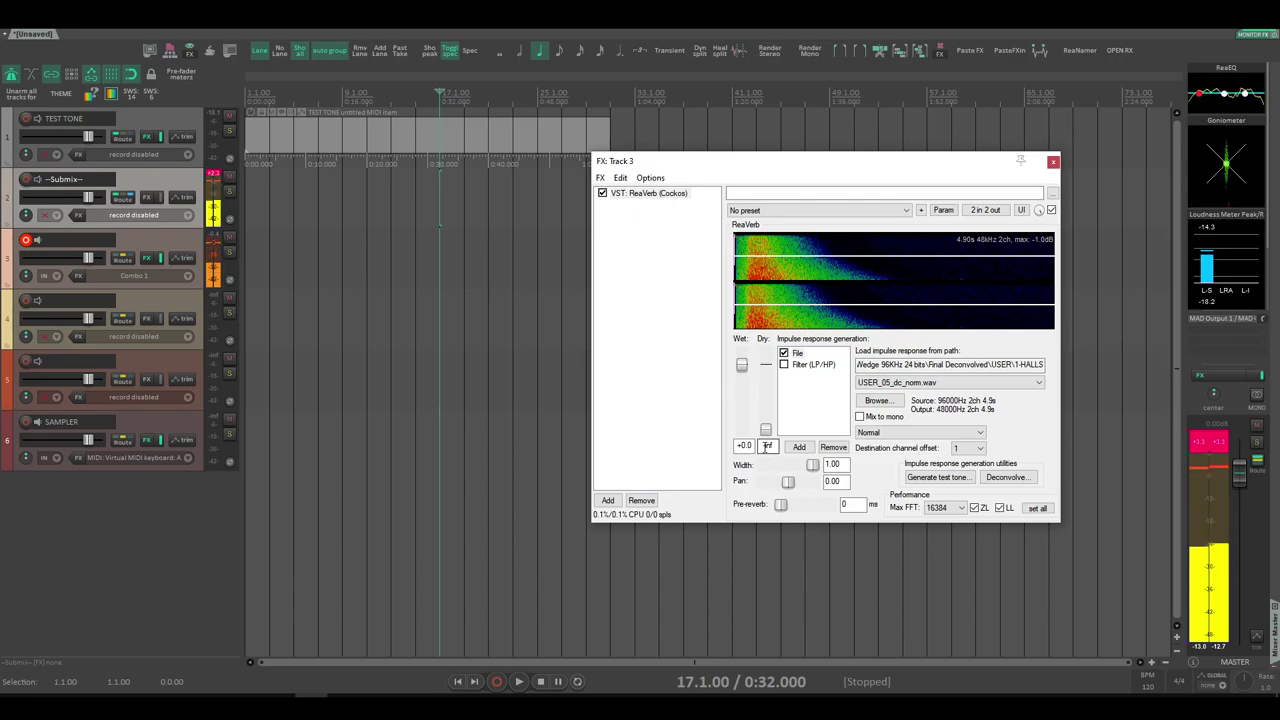
pyautogui.moveTo(745, 443); pyautogui.dragTo(744, 378)
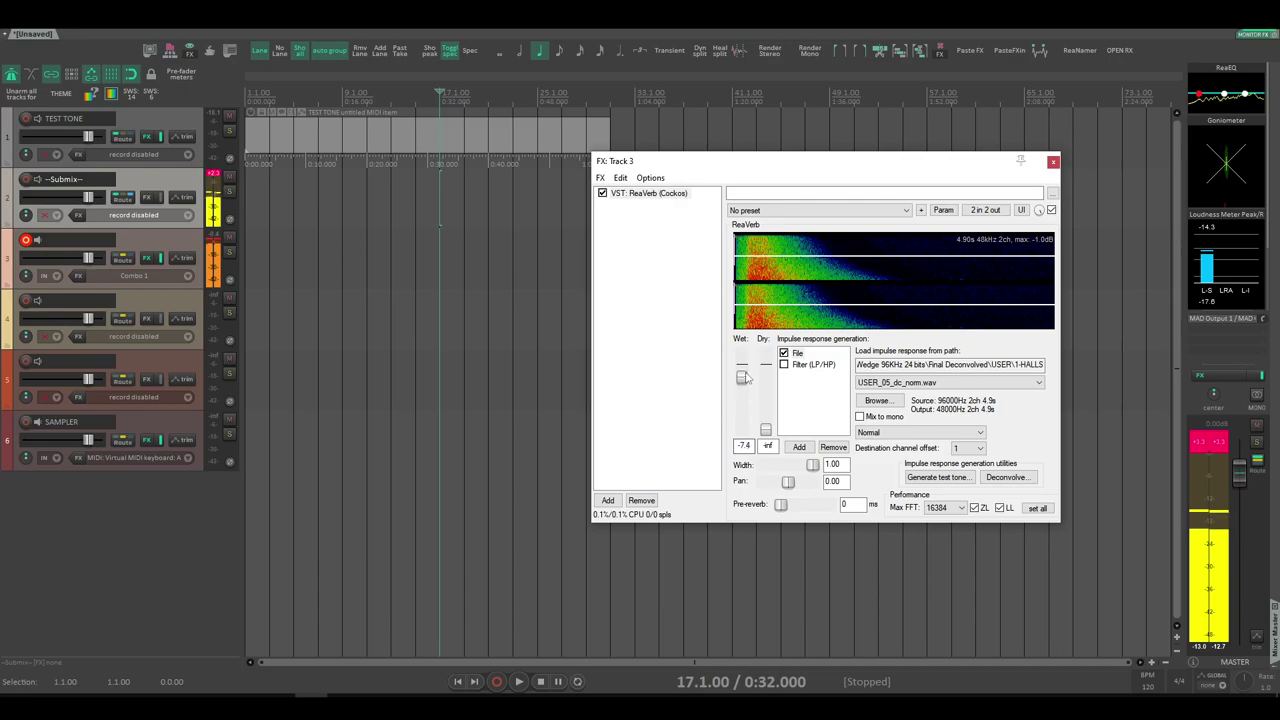
# Step: Compare wet -21.1 with dry -2.2 and wet +1.4 with dry -inf, ending on wet -inf and dry +0.0
pyautogui.moveTo(765, 429); pyautogui.dragTo(766, 368)
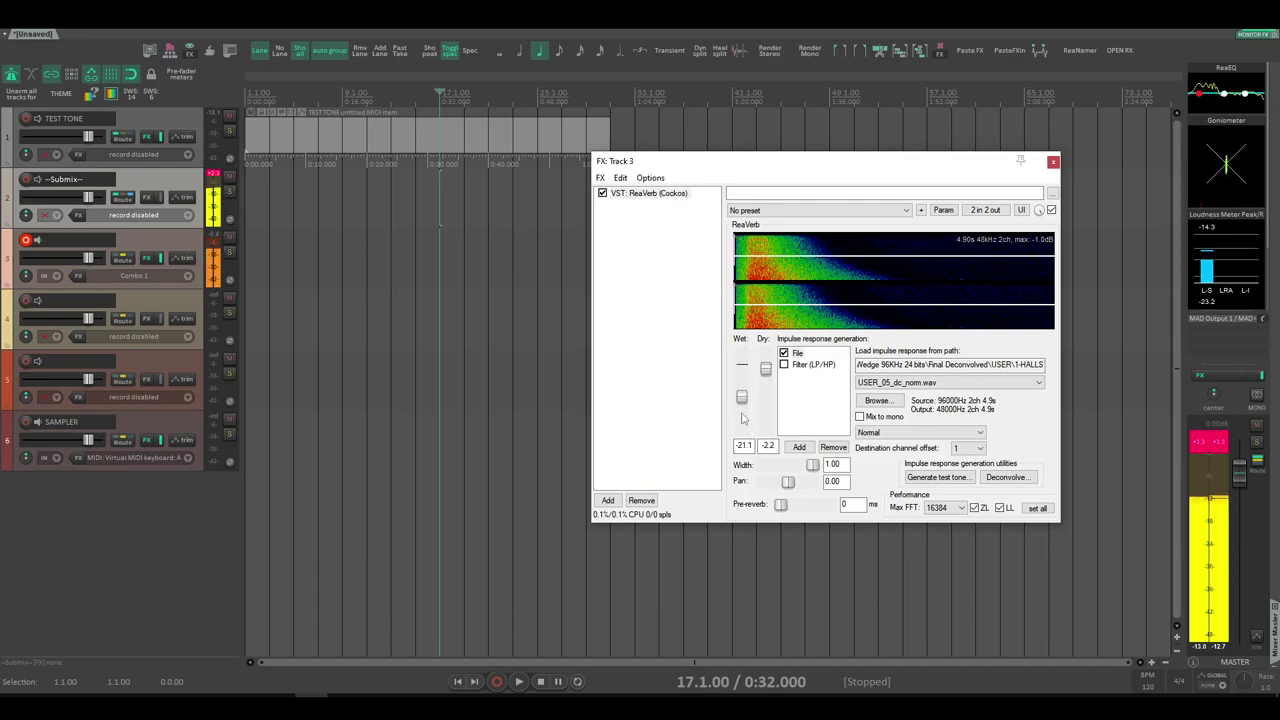
pyautogui.moveTo(743, 389); pyautogui.dragTo(742, 435)
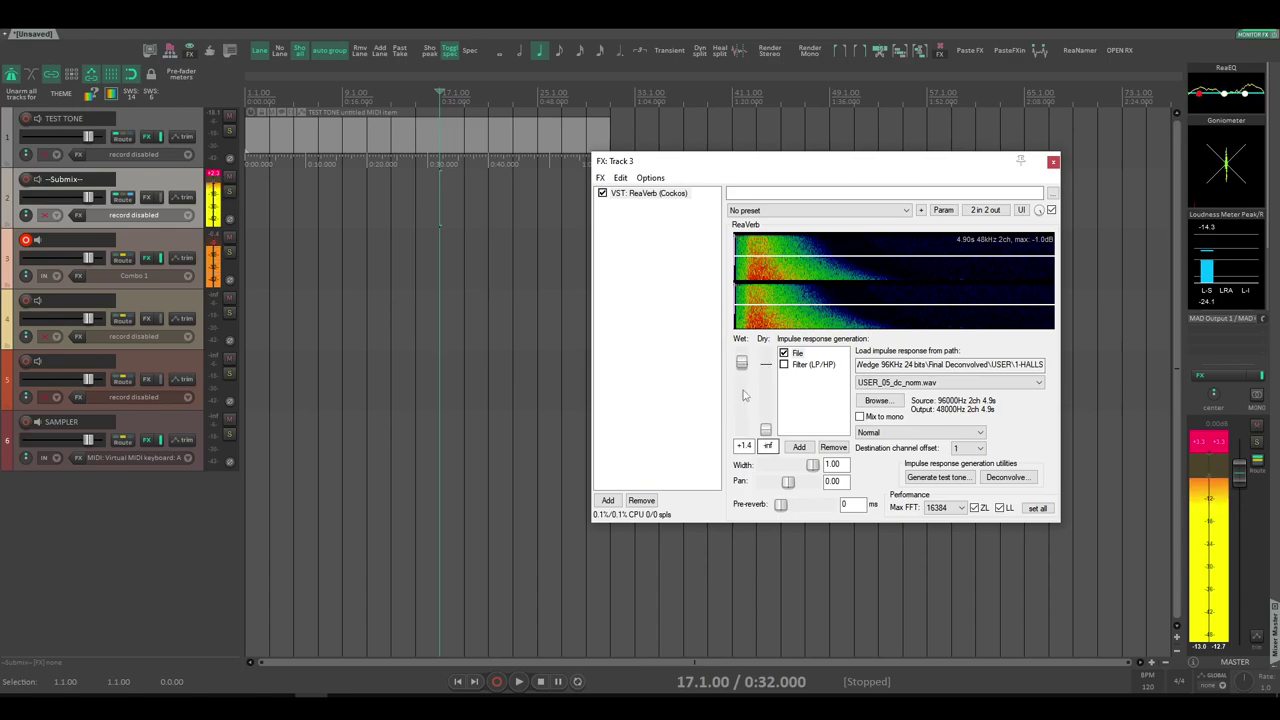
pyautogui.moveTo(741, 364); pyautogui.dragTo(766, 373)
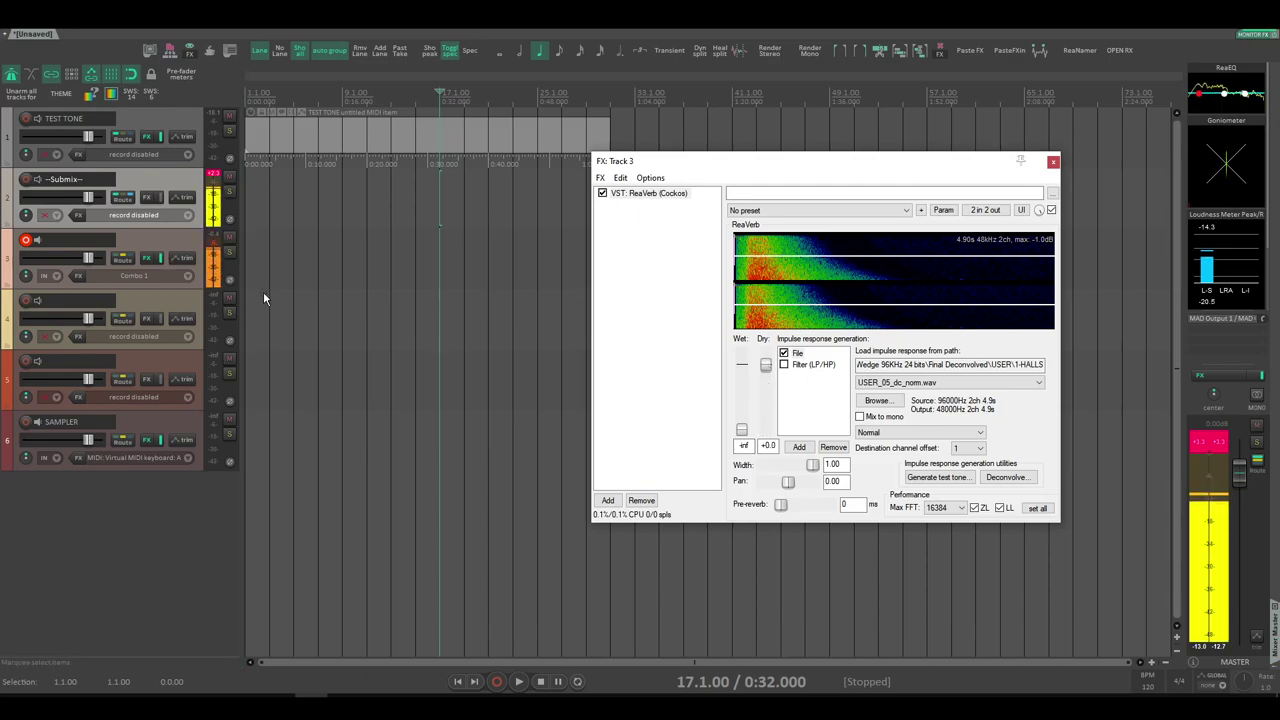
# Step: Rename track 3 as voz and remove ReaVerb from its FX chain
pyautogui.doubleClick(75, 240)
pyautogui.write('voz')
pyautogui.press('Return')
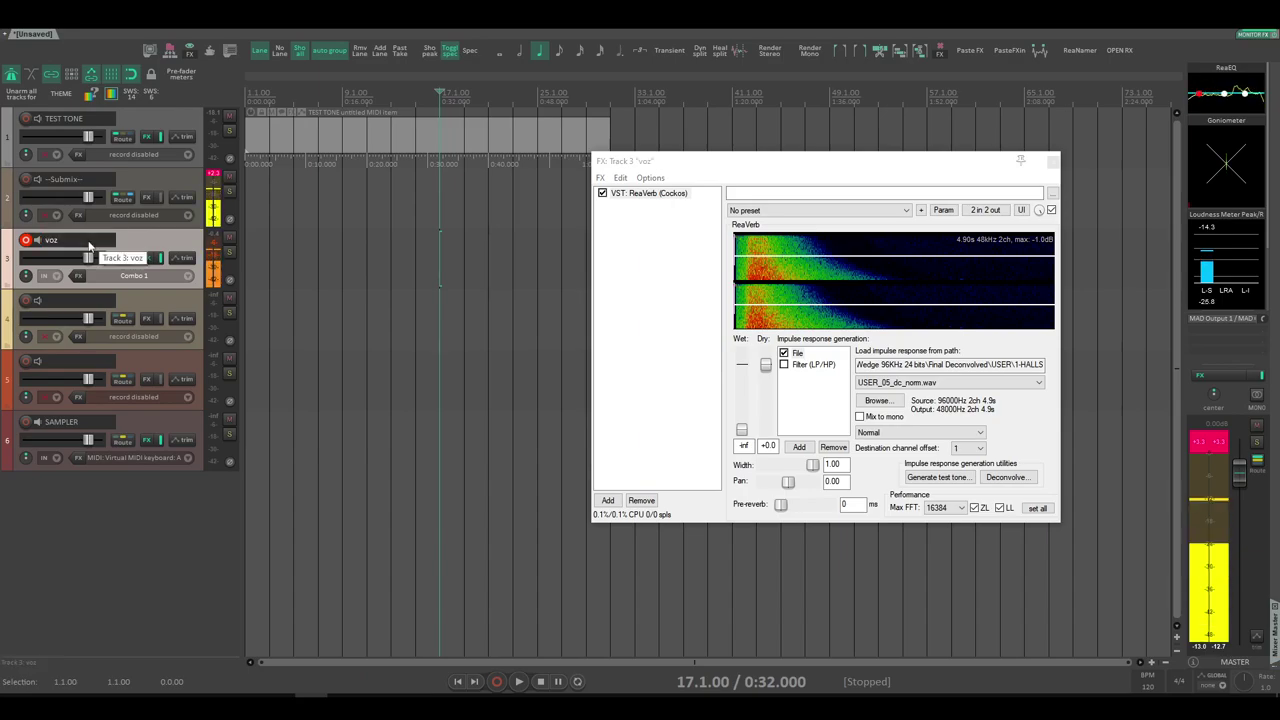
pyautogui.click(150, 260)
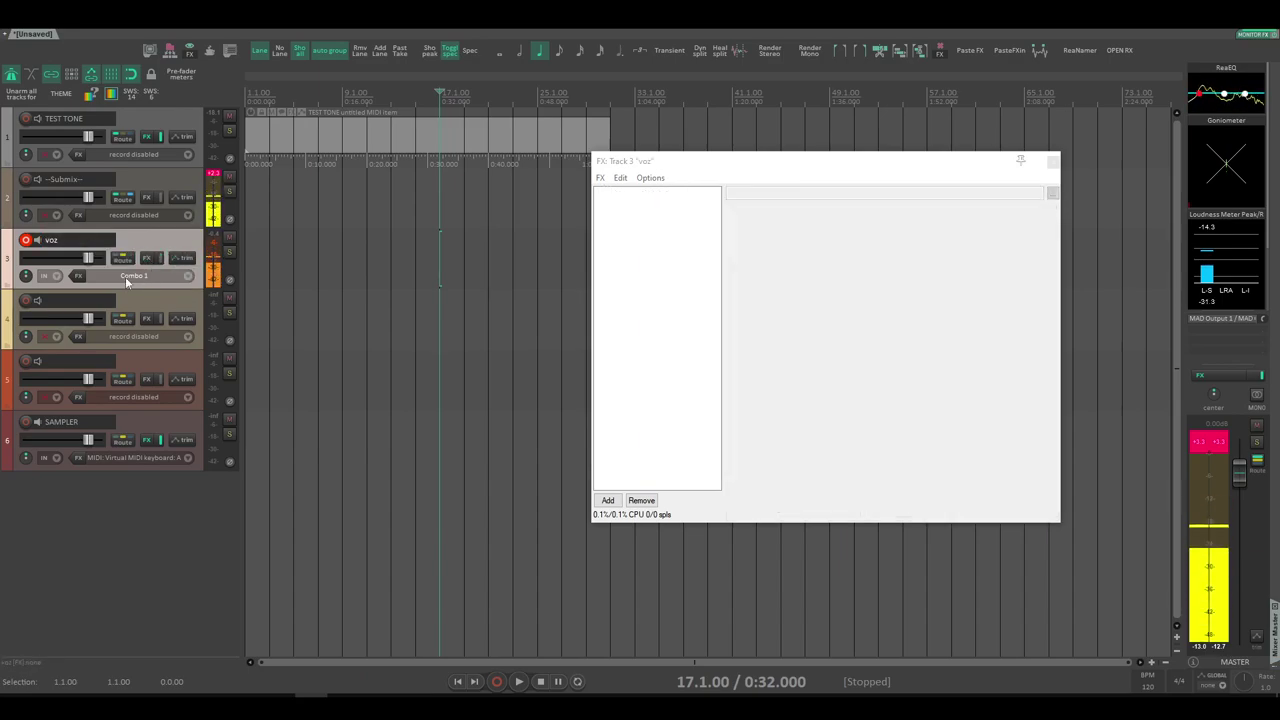
# Step: Create a send from the voz track to track 4 and rename track 4 as reverb
pyautogui.click(128, 272)
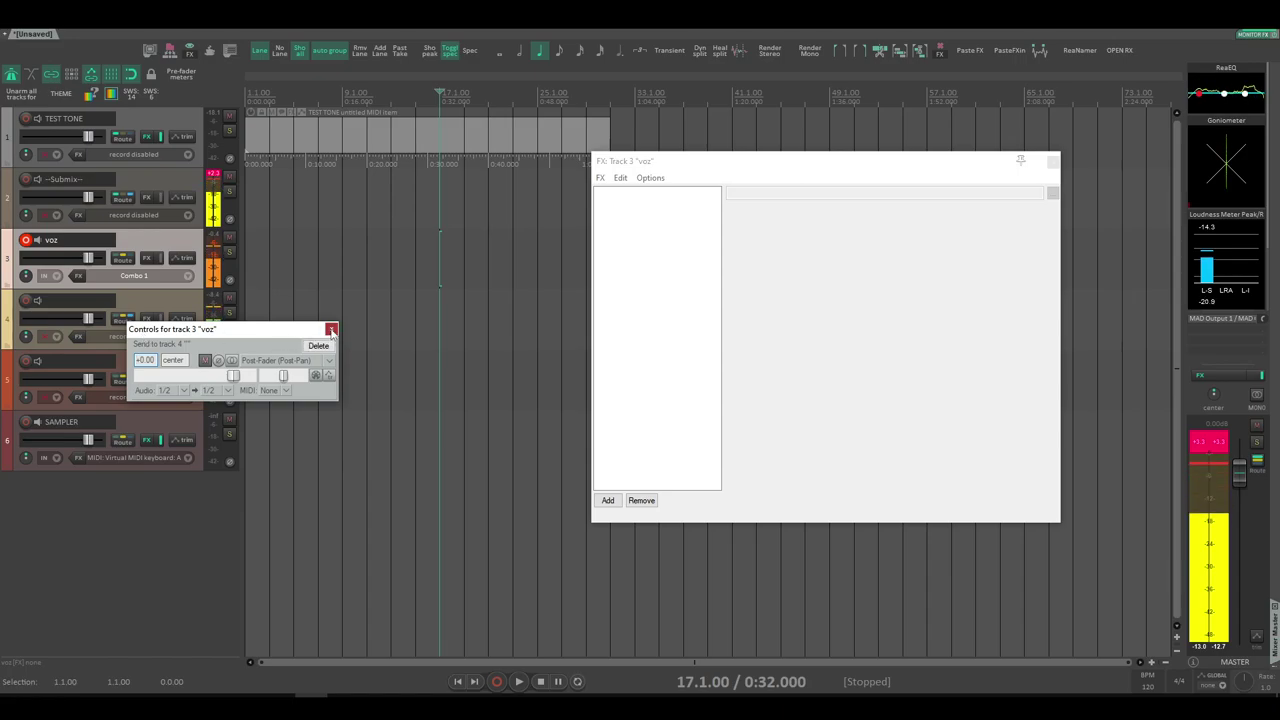
pyautogui.doubleClick(98, 300)
pyautogui.write('reverb')
pyautogui.press('Return')
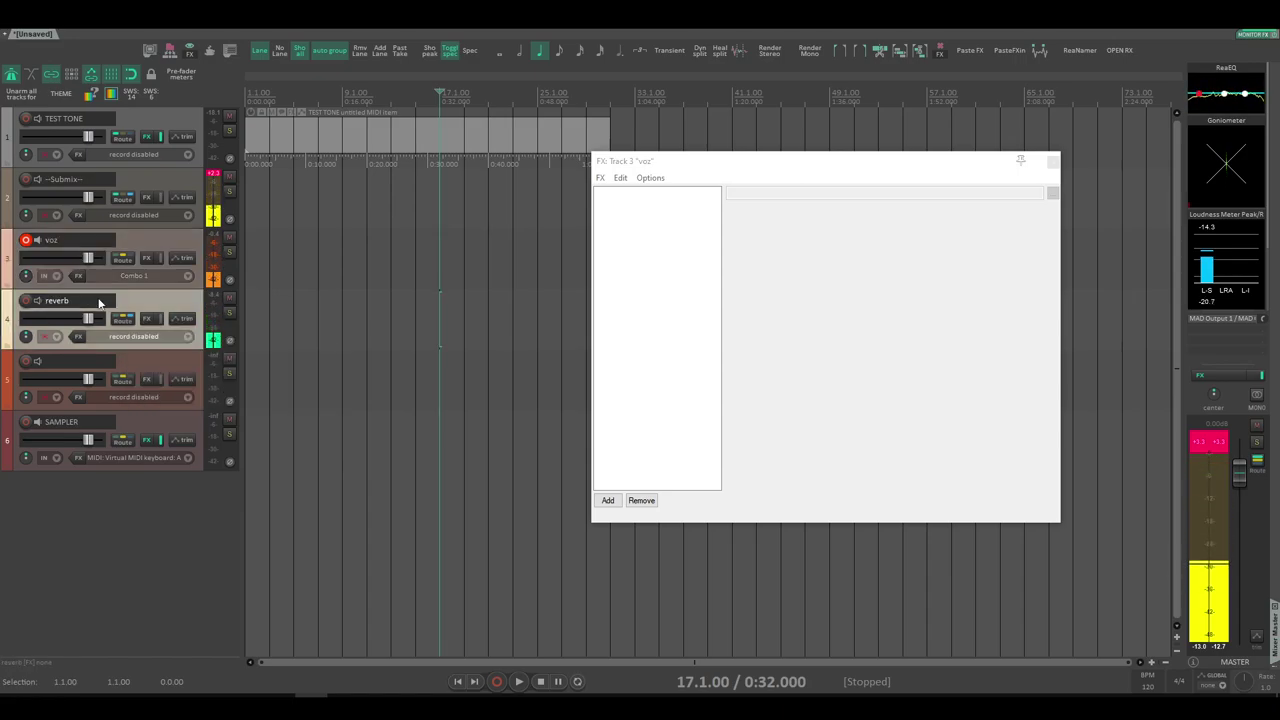
# Step: Delete the duplicate receive from voz in the reverb track's routing
pyautogui.click(128, 275)
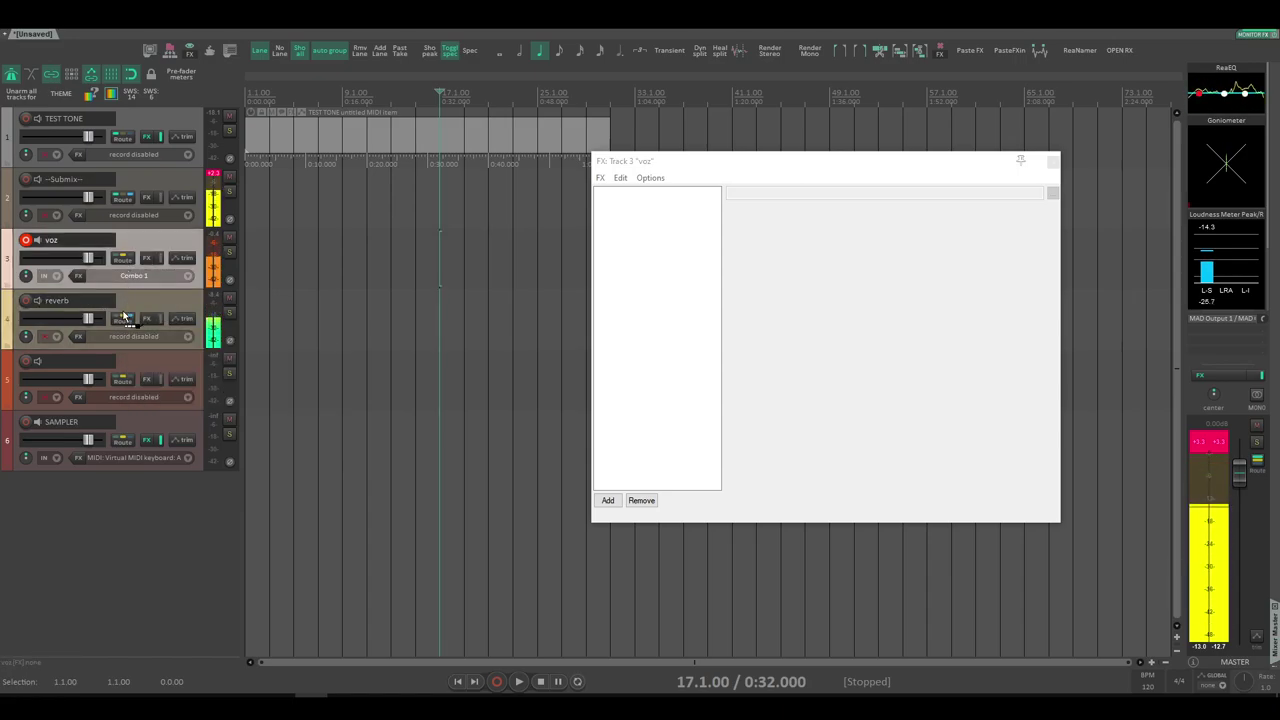
pyautogui.click(123, 318)
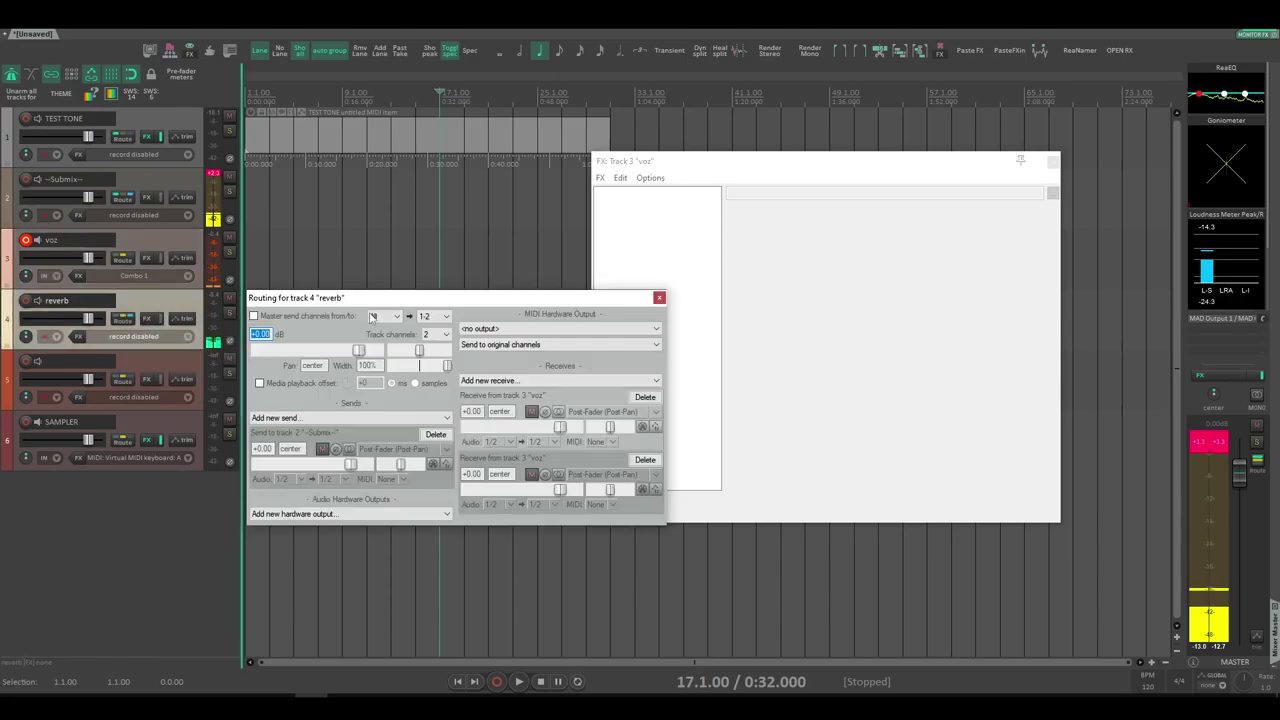
pyautogui.click(645, 459)
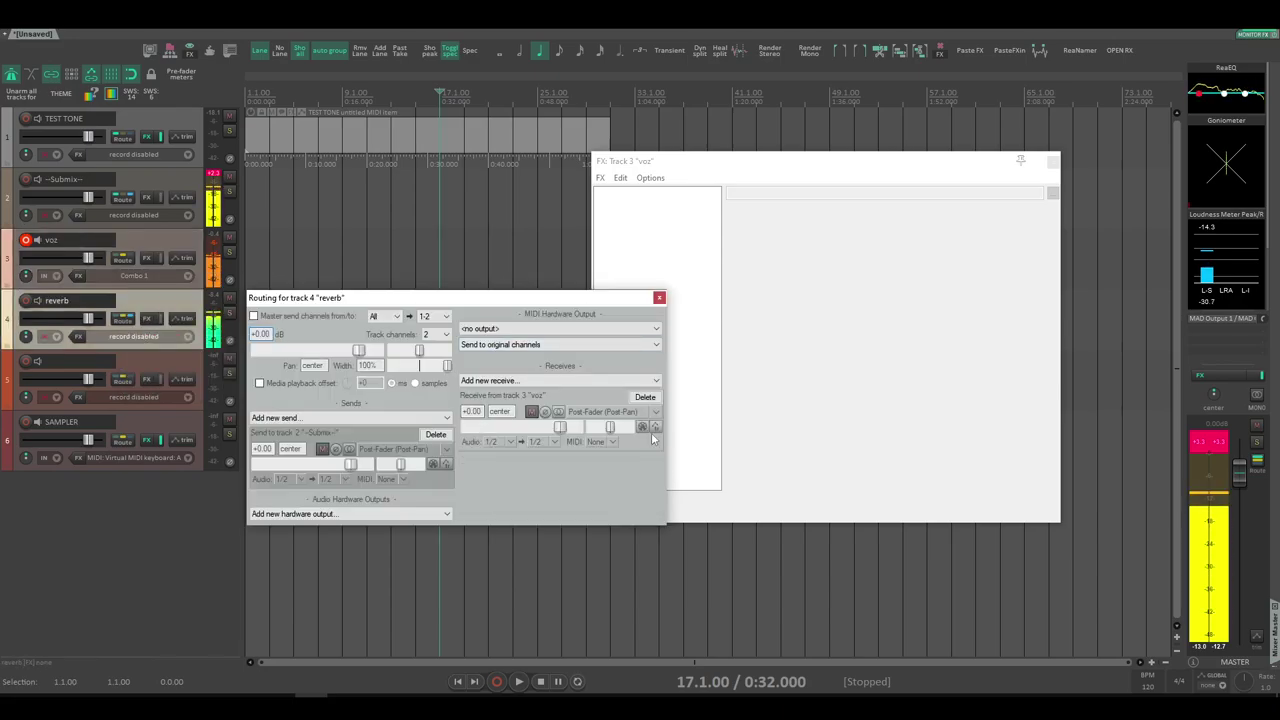
pyautogui.click(659, 297)
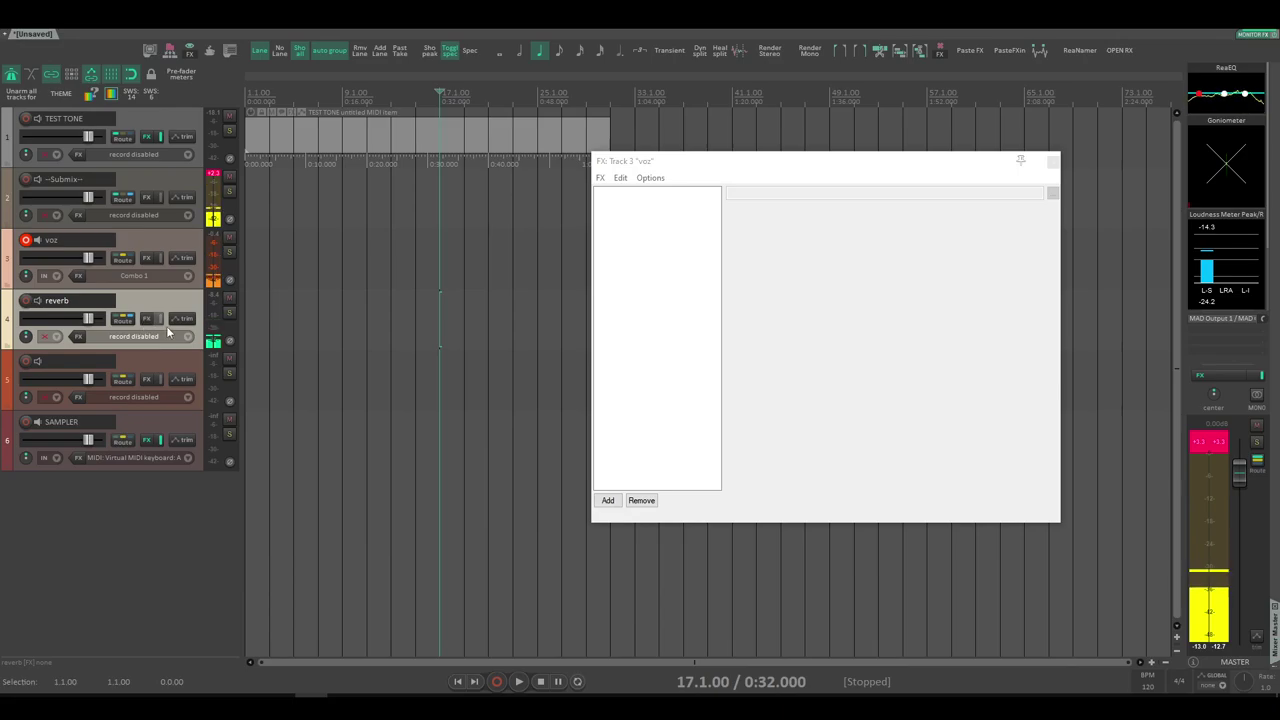
# Step: Add ReaVerb to the reverb track with wet at +0.0 and dry at -inf, and close the voz FX window
pyautogui.click(147, 318)
pyautogui.doubleClick(528, 215)
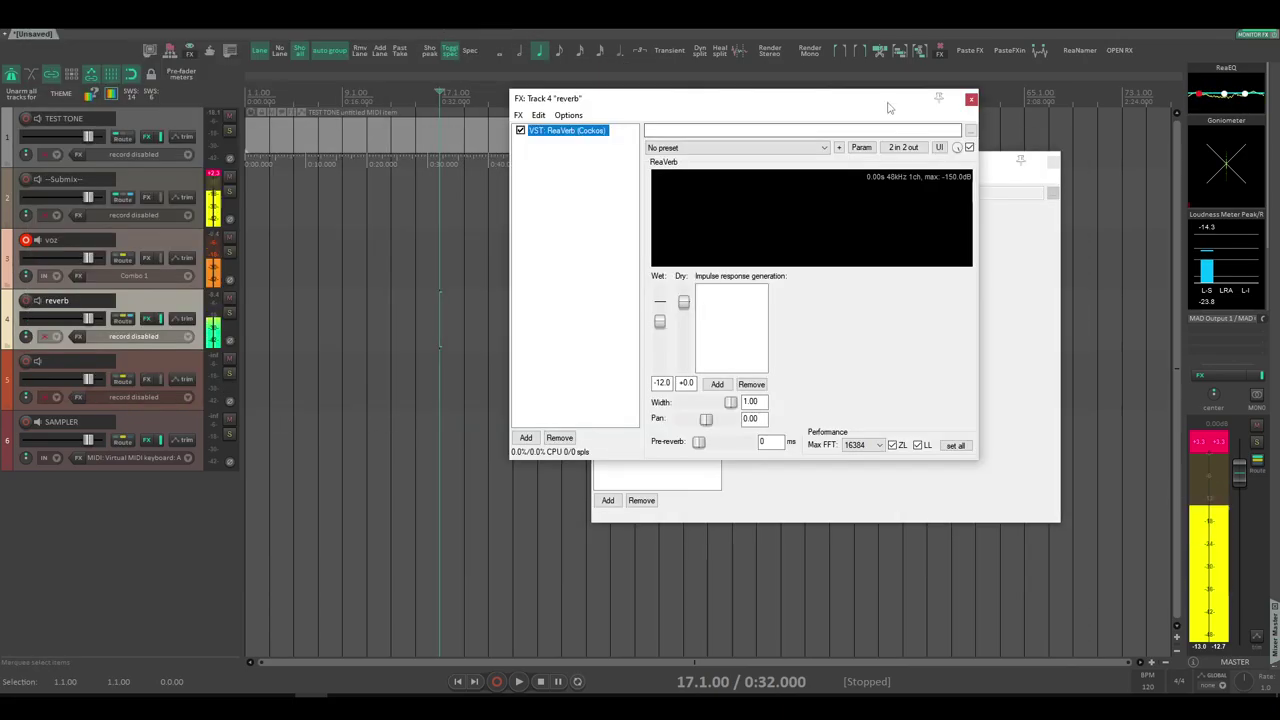
pyautogui.moveTo(684, 300)
pyautogui.mouseDown()
pyautogui.moveTo(684, 368)
pyautogui.moveTo(660, 300)
pyautogui.mouseUp()
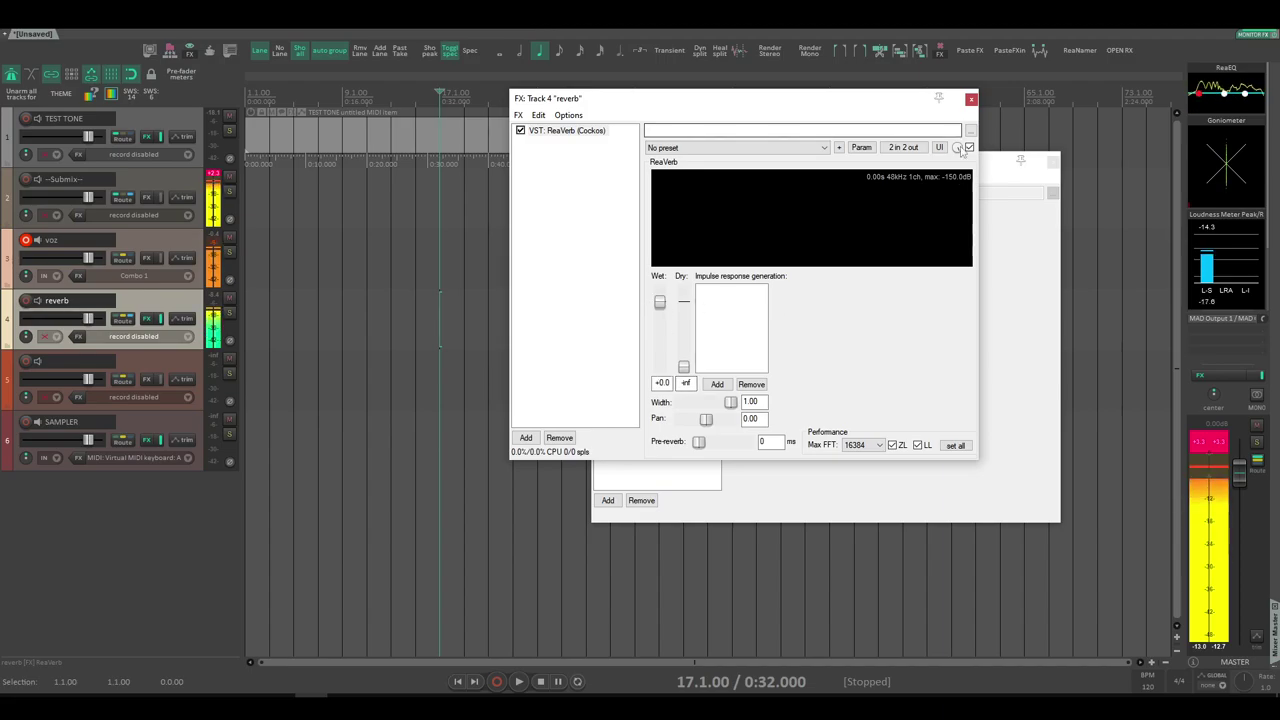
pyautogui.click(970, 99)
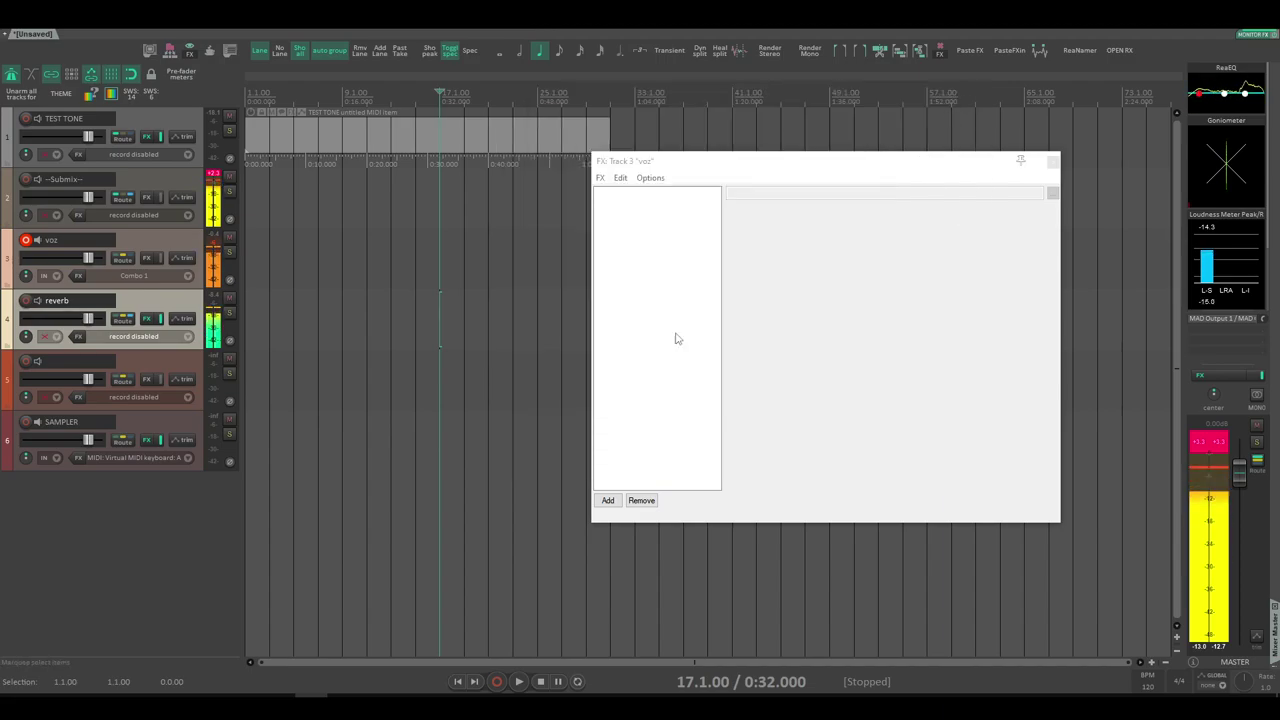
pyautogui.click(1051, 160)
pyautogui.hotkey('shift', 'f')
pyautogui.click(525, 438)
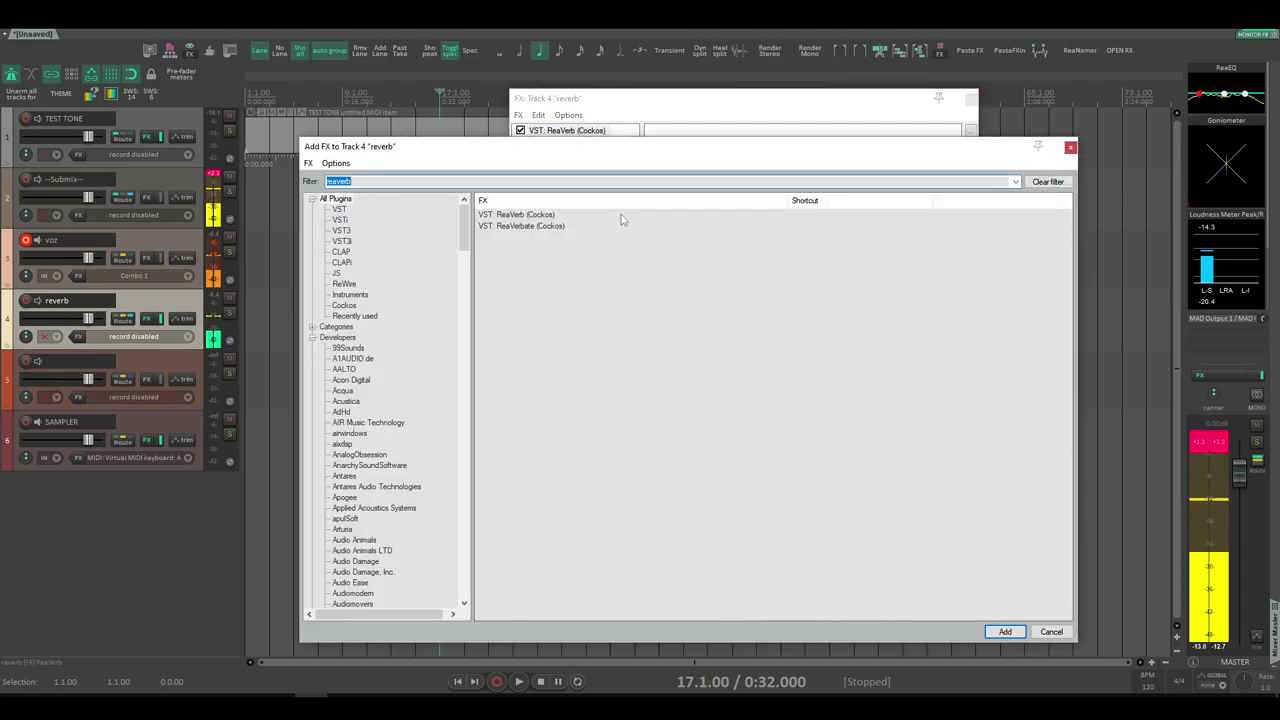
pyautogui.doubleClick(615, 213)
pyautogui.click(559, 438)
pyautogui.rightClick(560, 436)
pyautogui.press('Escape')
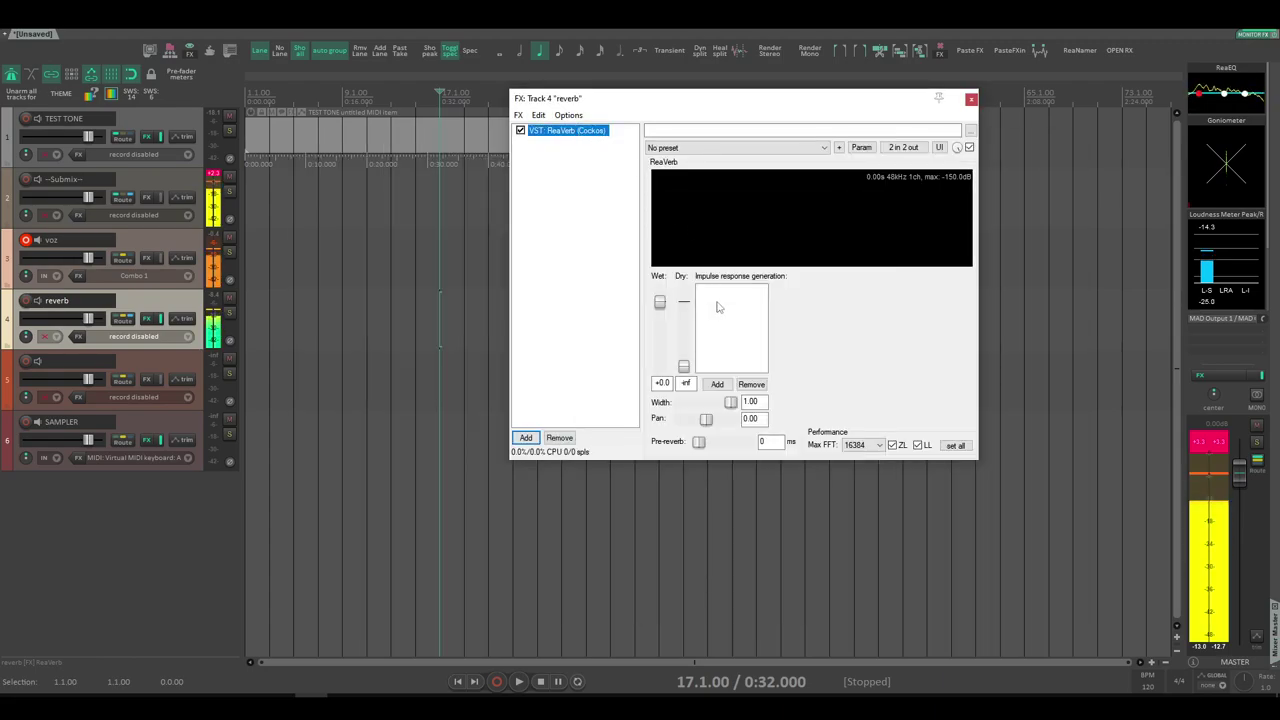
# Step: Add a File impulse response to the reverb track's ReaVerb, loading USER_00_dc_norm.wav from the USER 1-HALLS folder
pyautogui.click(720, 385)
pyautogui.click(730, 430)
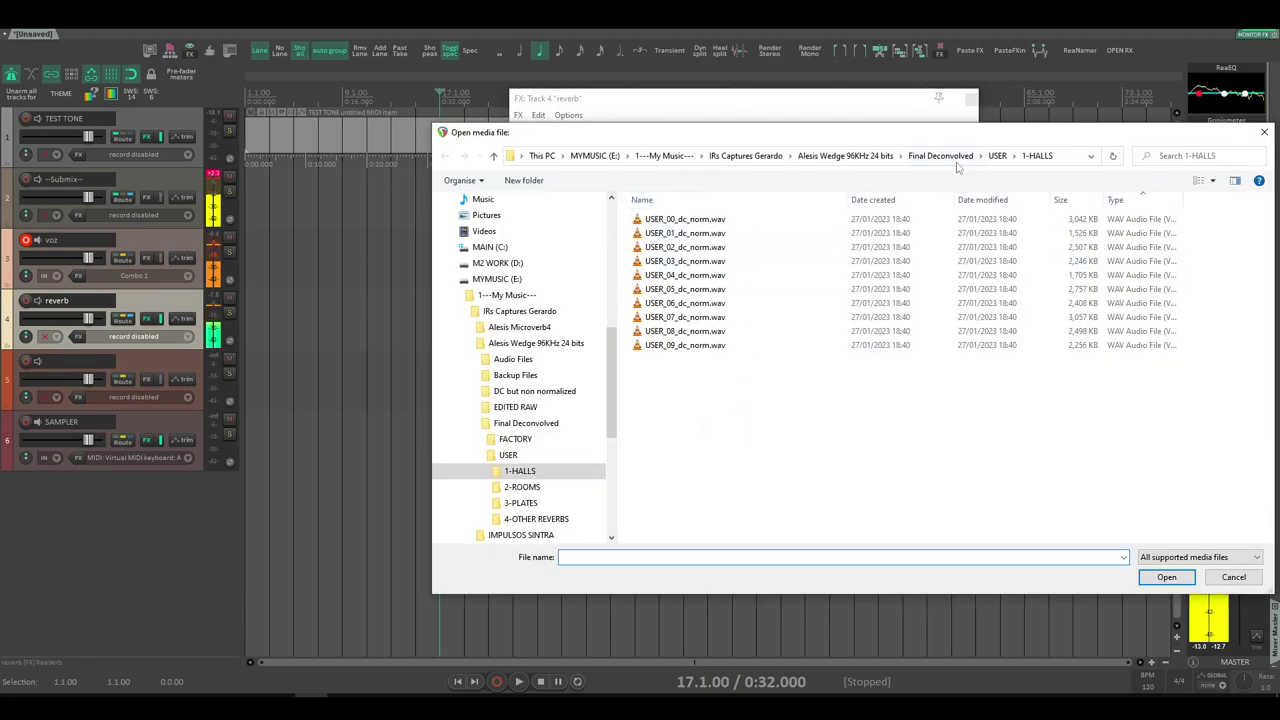
pyautogui.moveTo(872, 132); pyautogui.dragTo(872, 204)
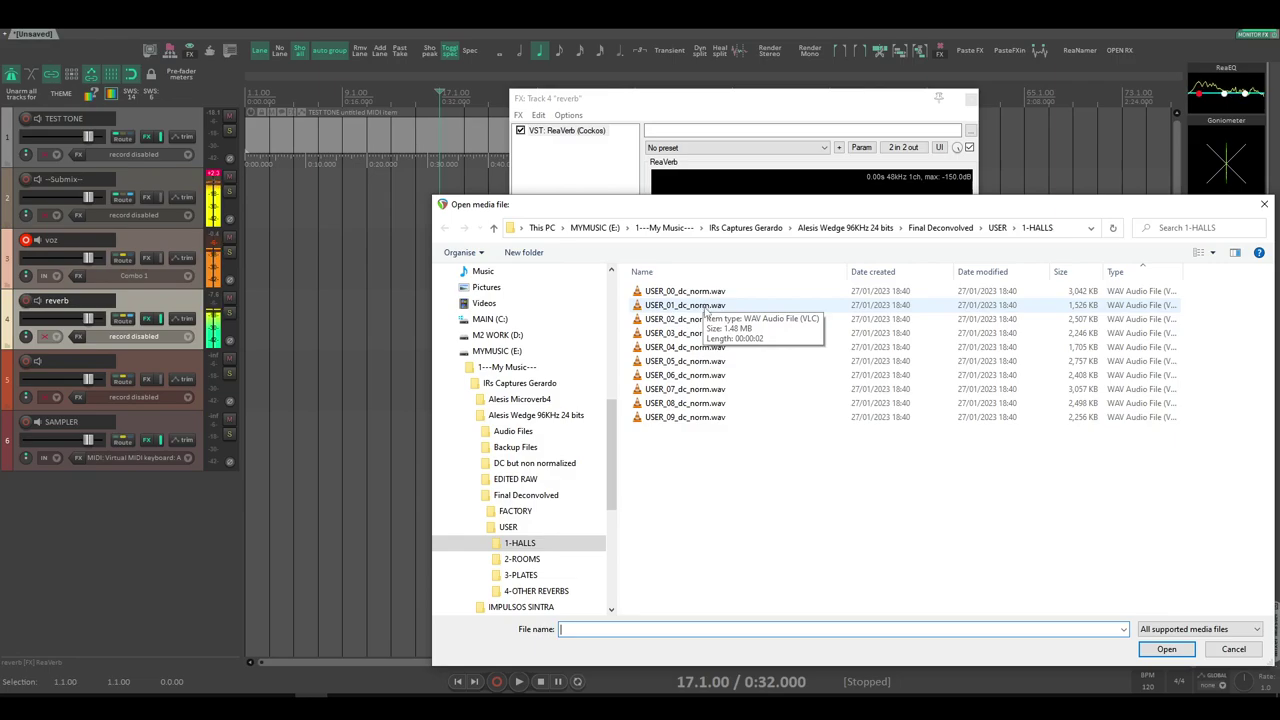
pyautogui.doubleClick(685, 291)
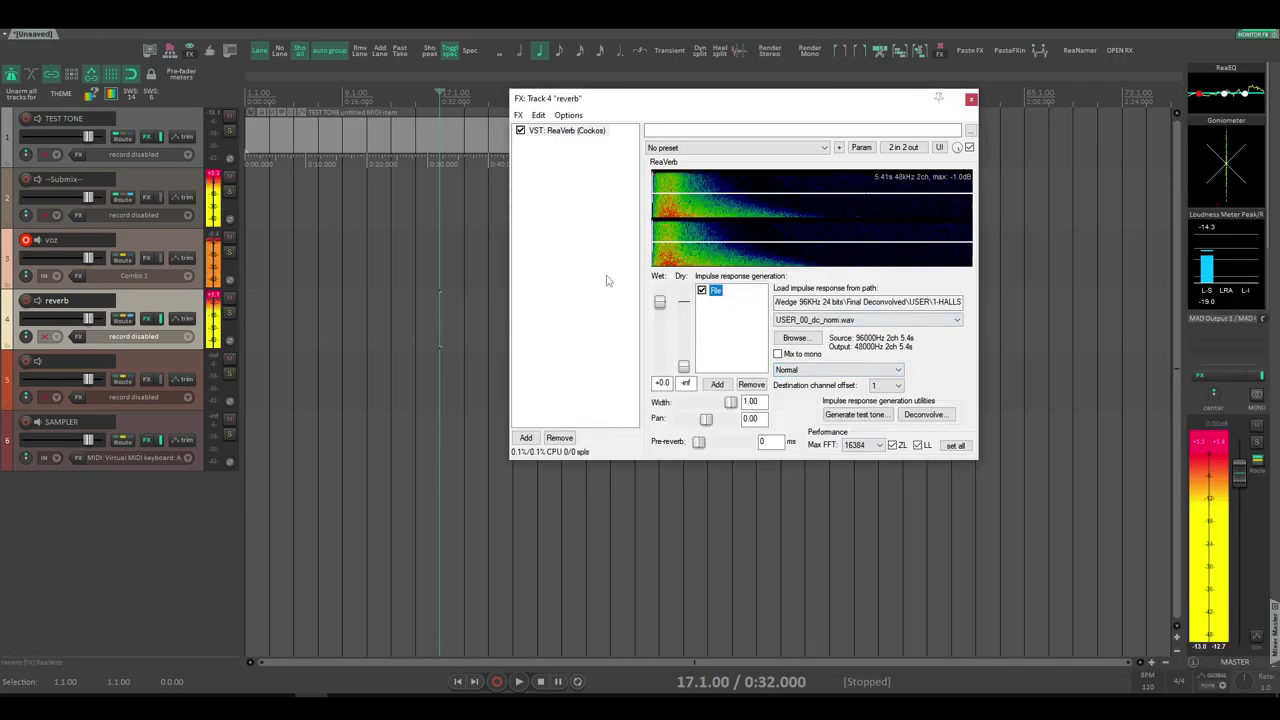
# Step: Open the voz track's routing and lower its send to reverb to -9.87 dB and on to -inf
pyautogui.click(123, 259)
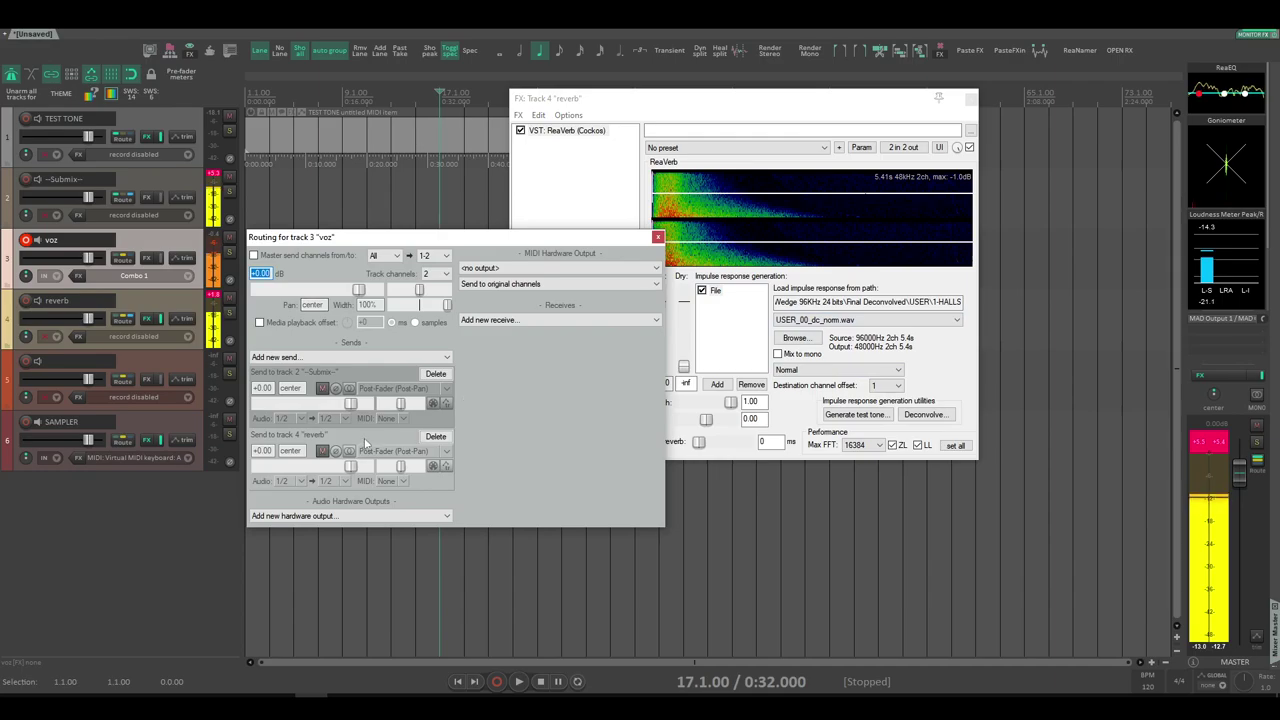
pyautogui.moveTo(352, 467)
pyautogui.mouseDown()
pyautogui.moveTo(316, 468)
pyautogui.moveTo(327, 468)
pyautogui.mouseUp()
pyautogui.moveTo(618, 98); pyautogui.dragTo(860, 105)
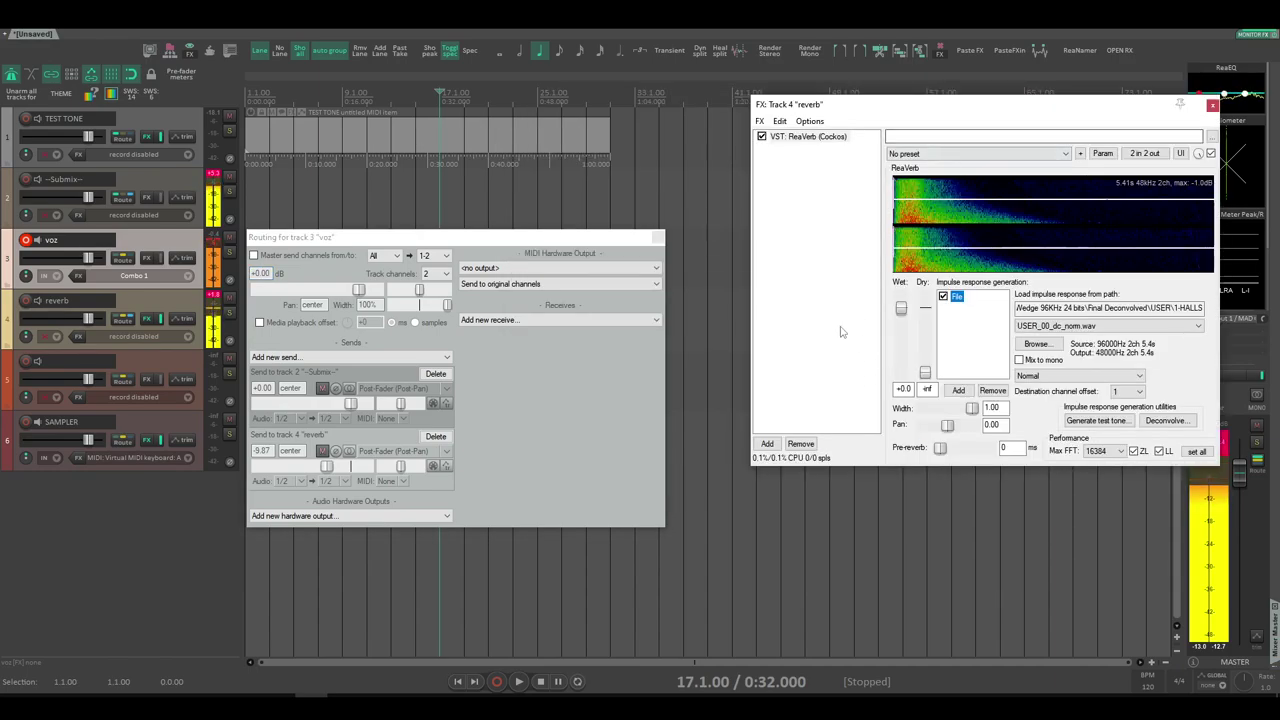
pyautogui.moveTo(326, 467); pyautogui.dragTo(308, 453)
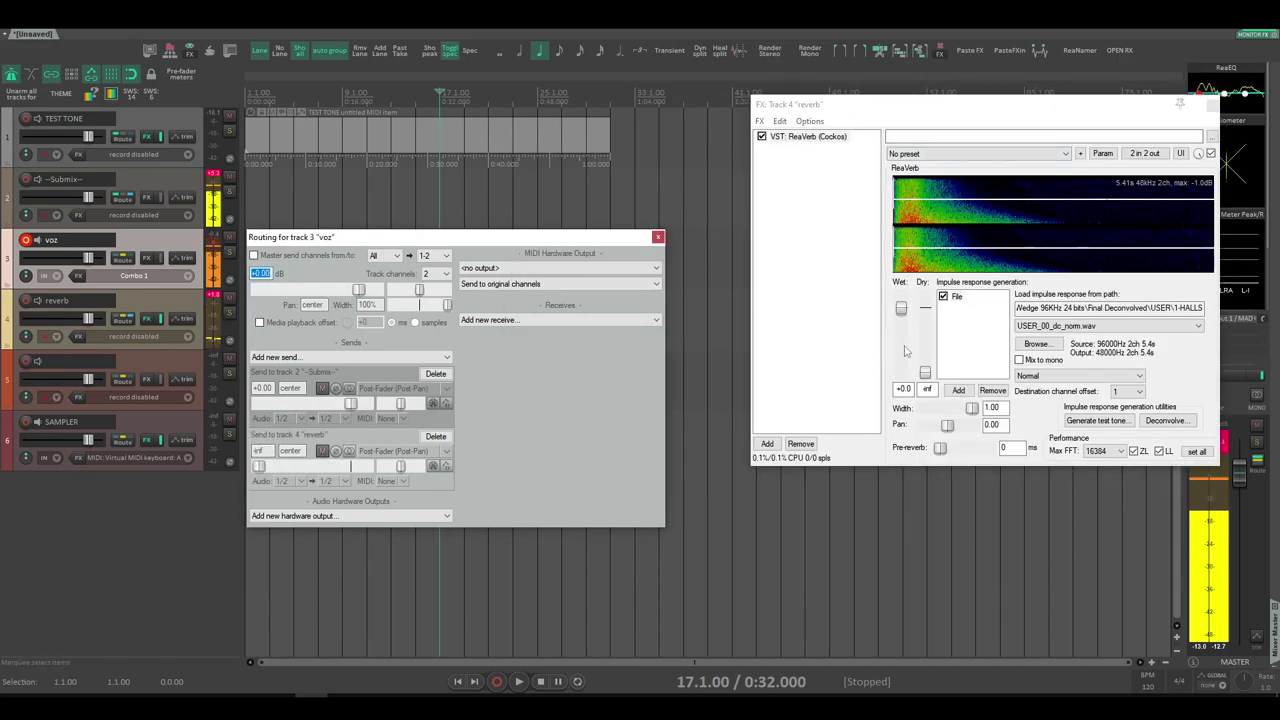
# Step: Drop ReaVerb's wet level to -inf, restore it to +0.0, and raise the voz send to reverb to -48.74 dB
pyautogui.moveTo(903, 322); pyautogui.dragTo(926, 412)
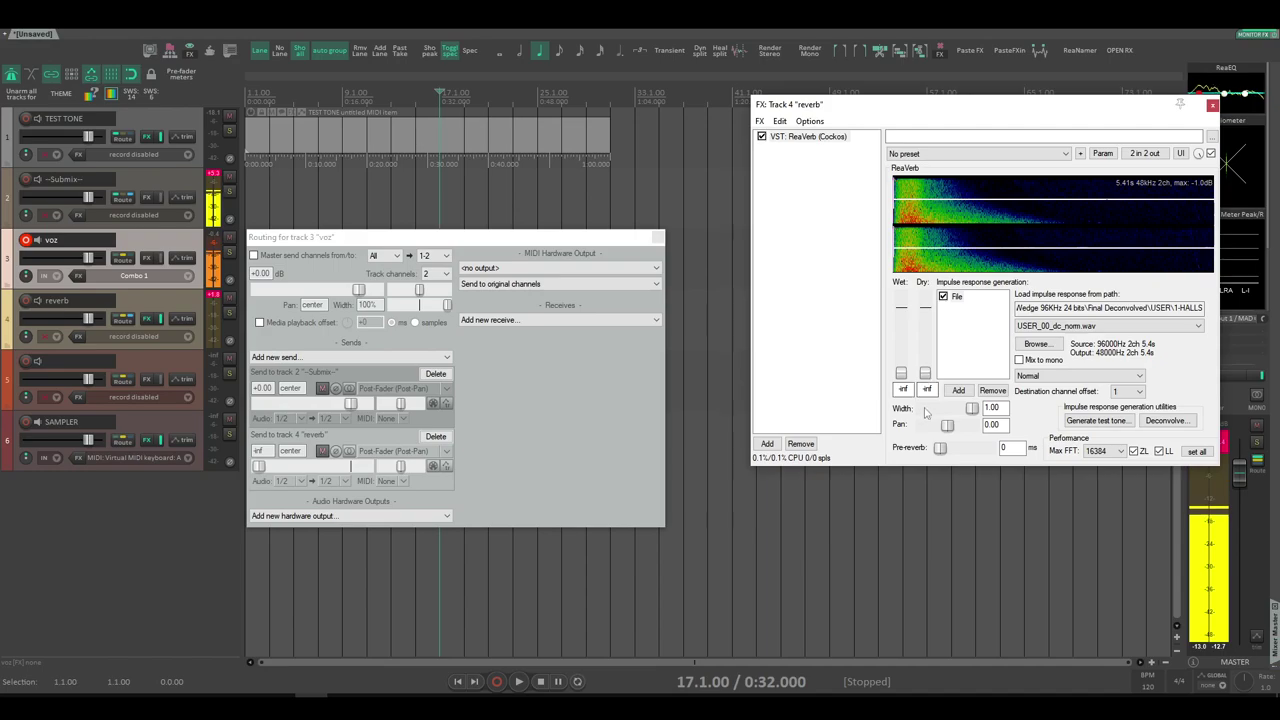
pyautogui.moveTo(903, 345); pyautogui.dragTo(901, 307)
pyautogui.moveTo(260, 466); pyautogui.dragTo(275, 467)
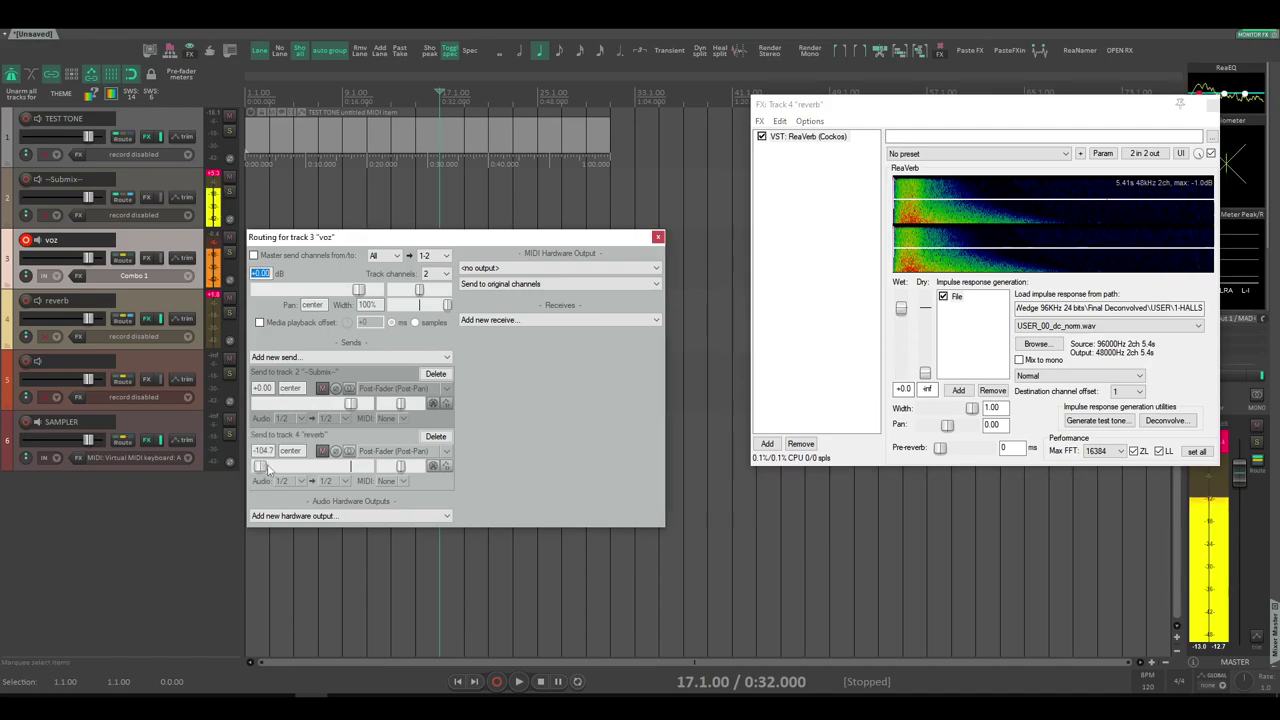
# Step: Reset the reverb track's peak reading and close the voz routing window
pyautogui.click(213, 296)
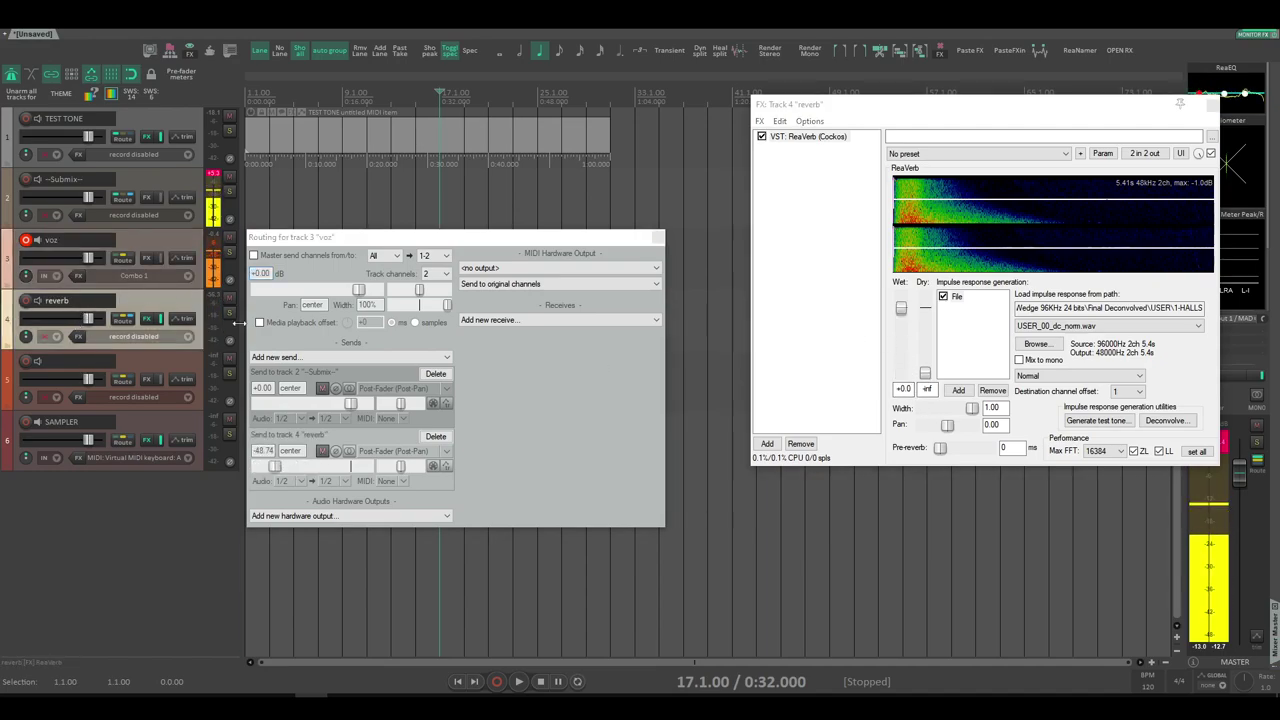
pyautogui.moveTo(400, 237); pyautogui.dragTo(454, 230)
pyautogui.moveTo(551, 231); pyautogui.dragTo(588, 232)
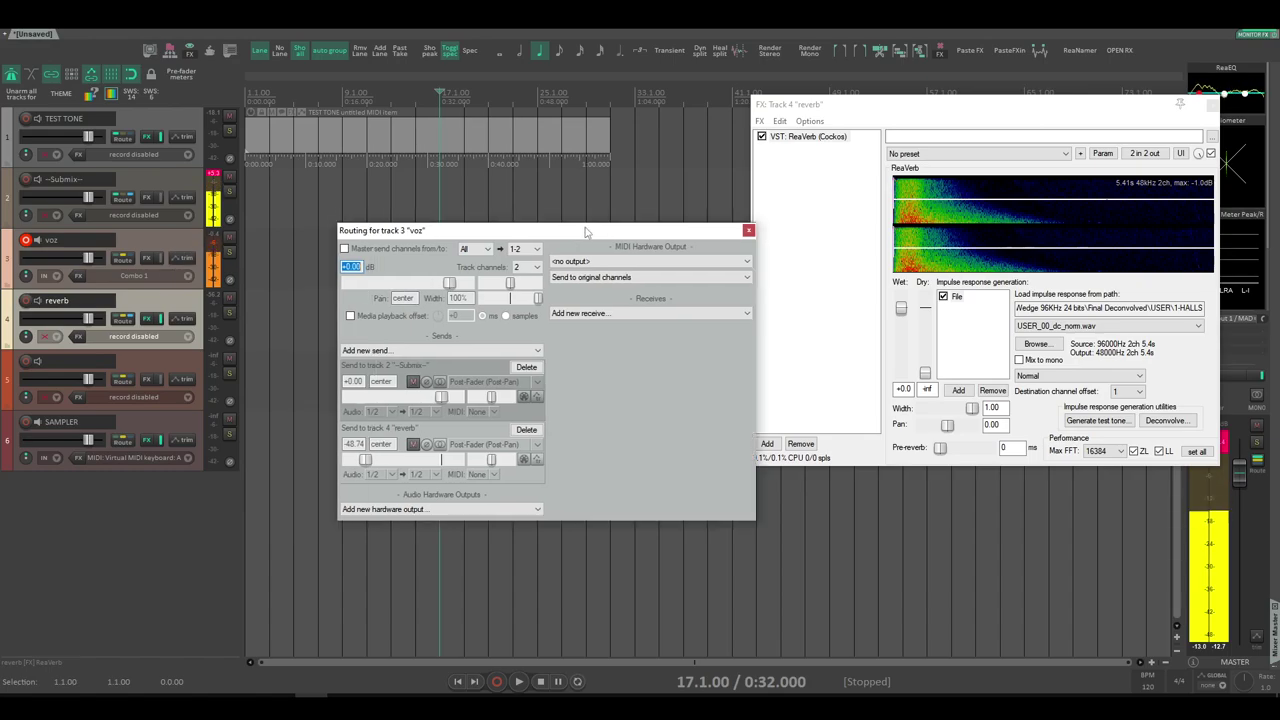
pyautogui.click(749, 232)
# Step: Reset the Submix and master peak readings and move the reverb track's FX window nearer the centre of the arrangement
pyautogui.moveTo(1201, 101); pyautogui.dragTo(1136, 107)
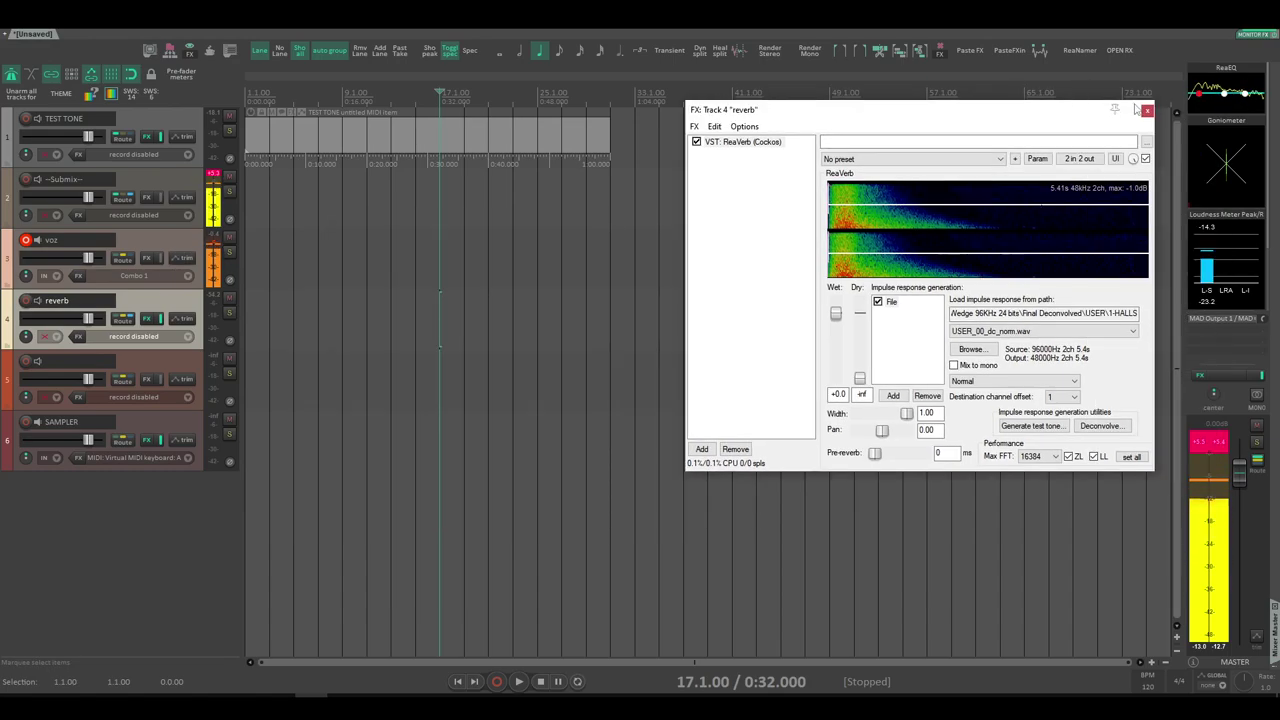
pyautogui.moveTo(910, 110); pyautogui.dragTo(873, 107)
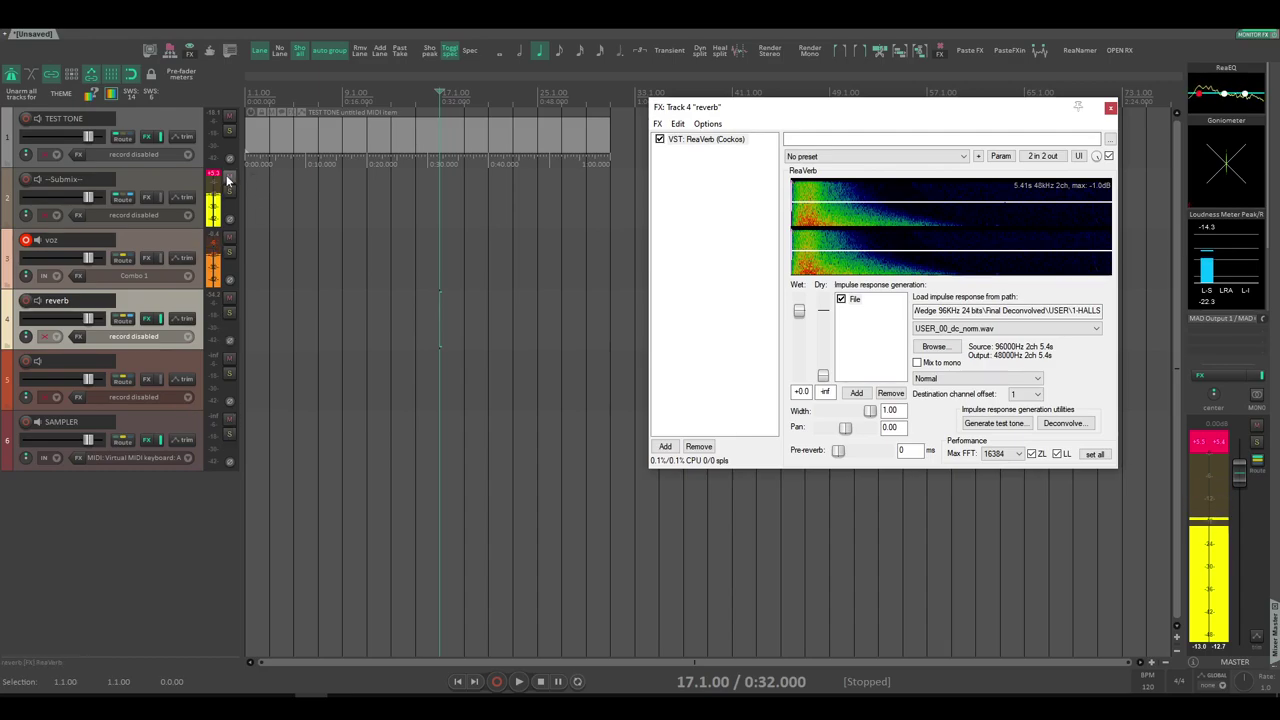
pyautogui.click(168, 205)
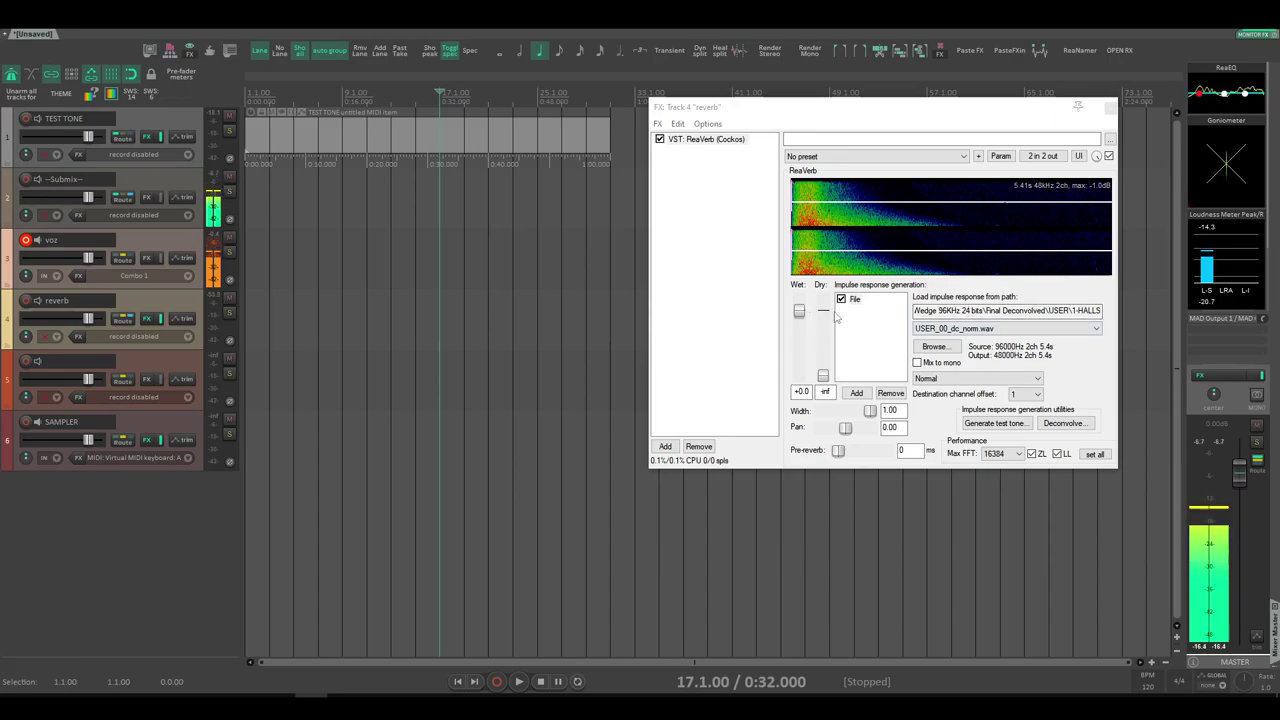
pyautogui.moveTo(883, 112); pyautogui.dragTo(857, 148)
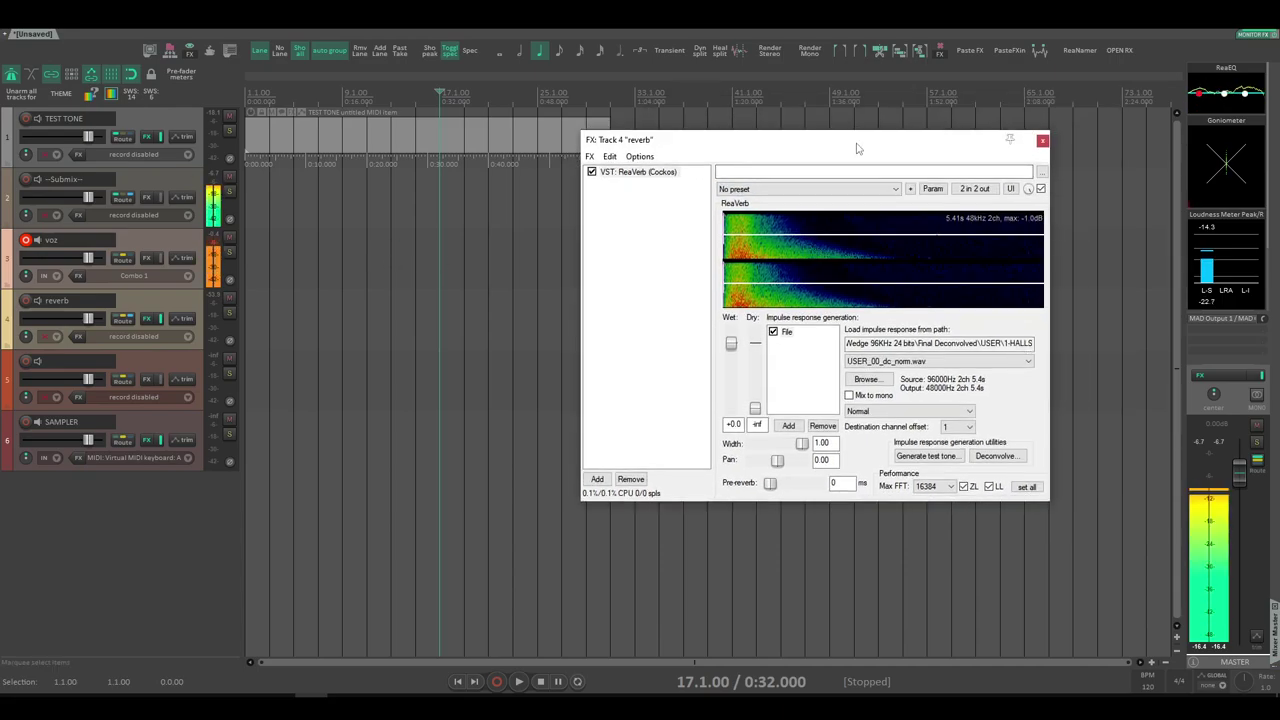